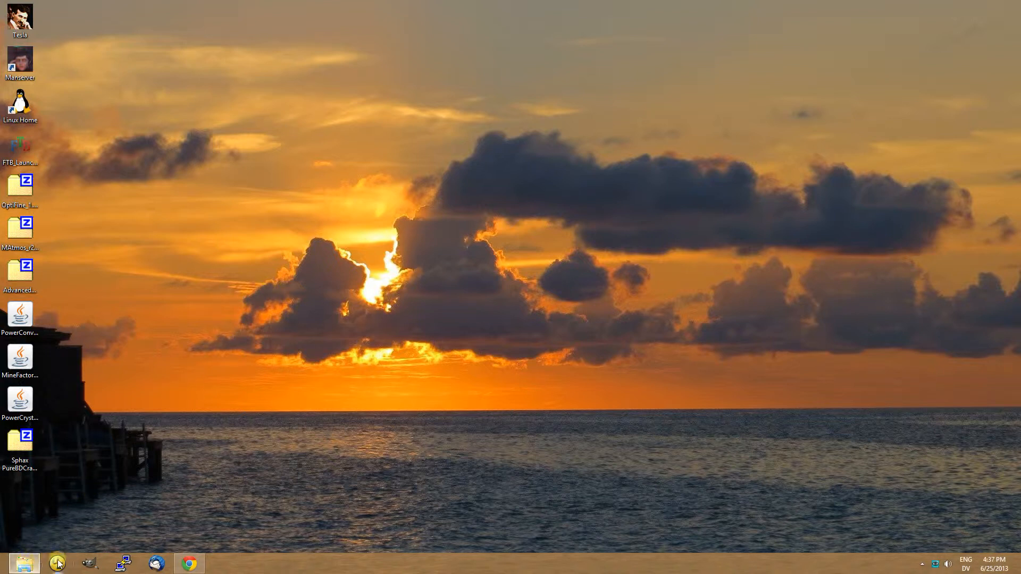
Open the C:\Applications\Minecraft folder, switch to Chrome, and open the Java for Windows download page on java.com.
left_click(31, 562)
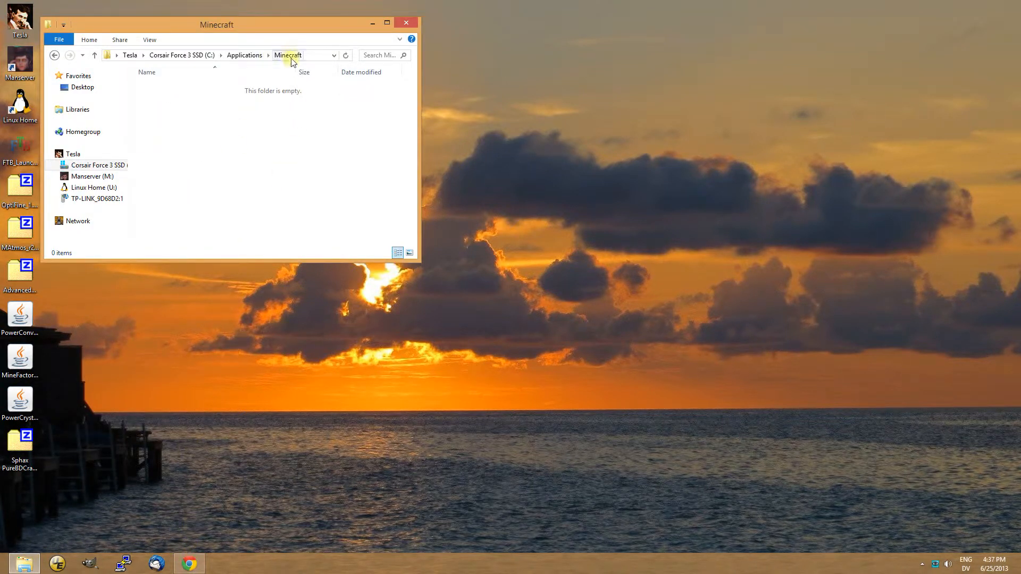
left_click(189, 563)
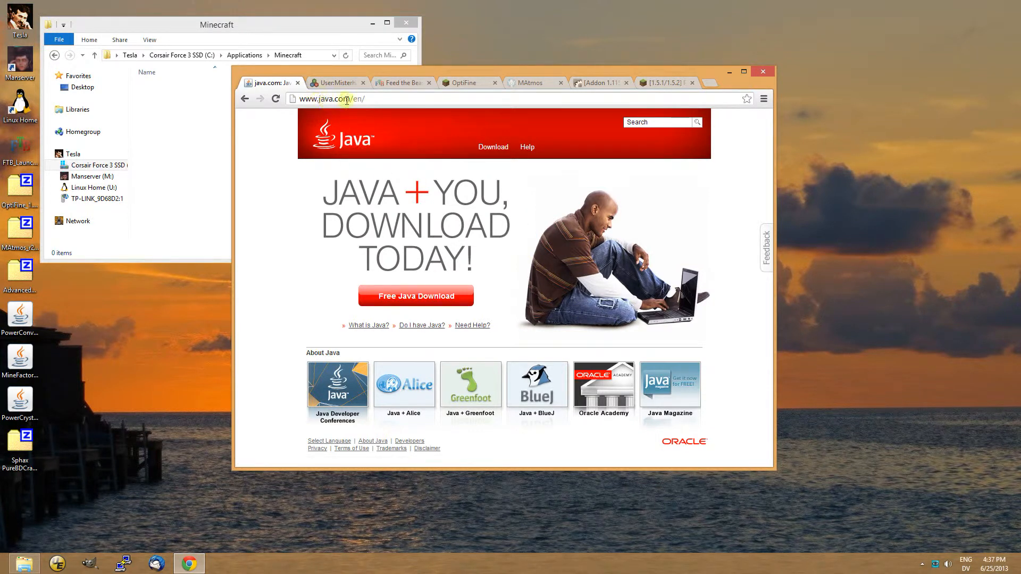
left_click(393, 307)
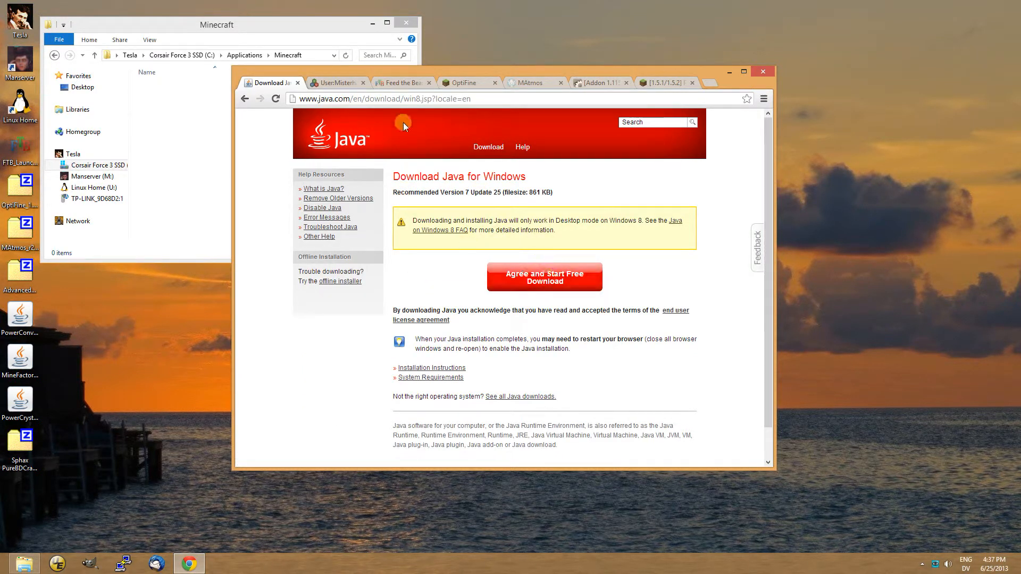
Close the Java page and review the added mods and config tweaks listed on the FTB Wiki user page.
left_click(299, 83)
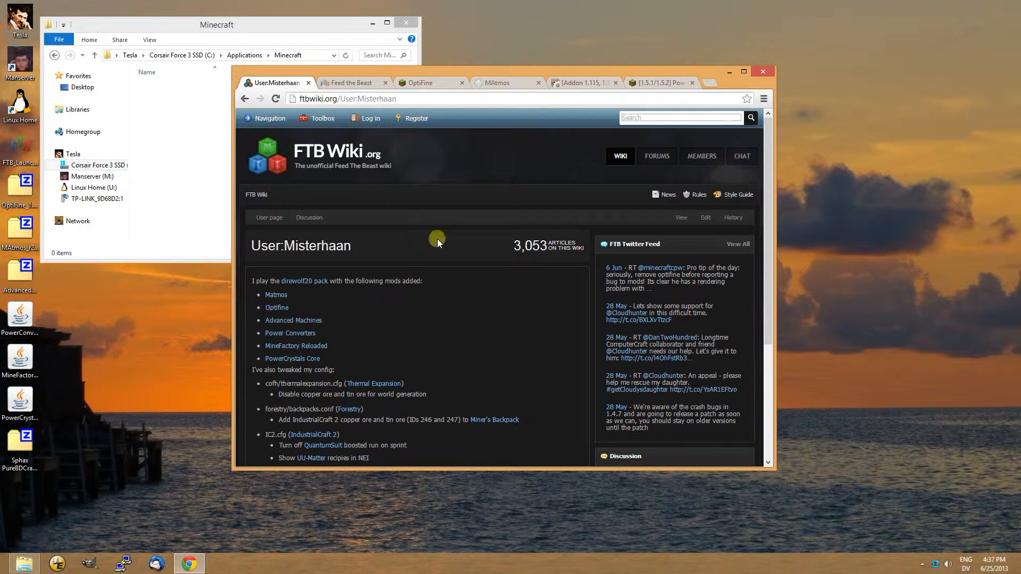
scroll(439, 171, "down", 1)
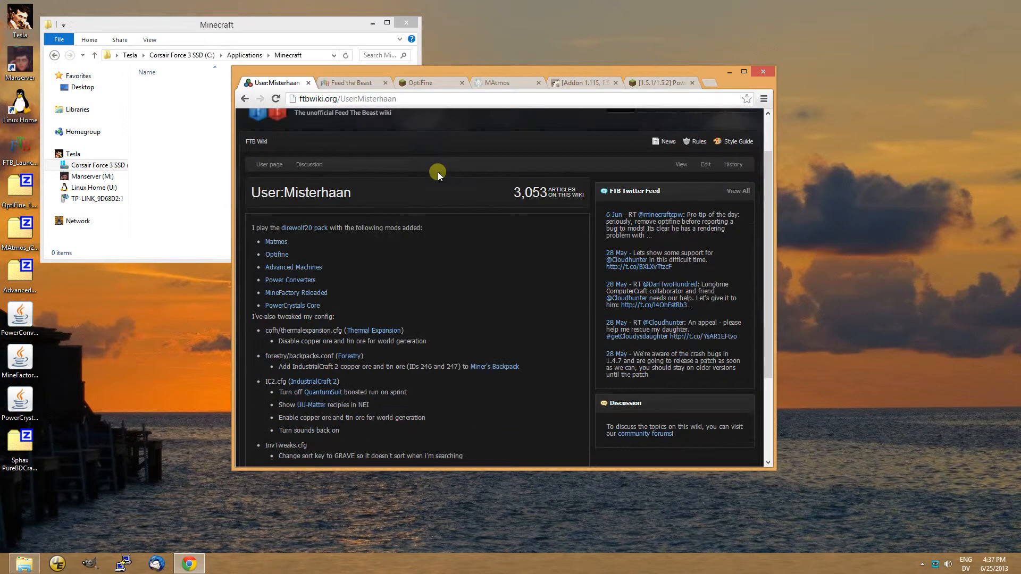
scroll(438, 172, "down", 1)
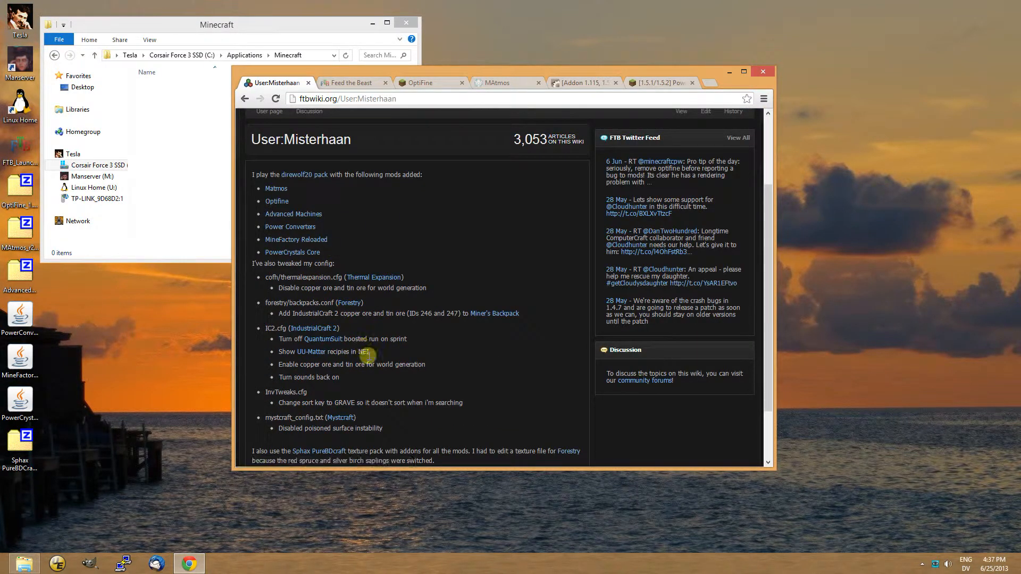
Request the exe version of the client from the Feed the Beast site's download section, and close the resulting page.
left_click(352, 82)
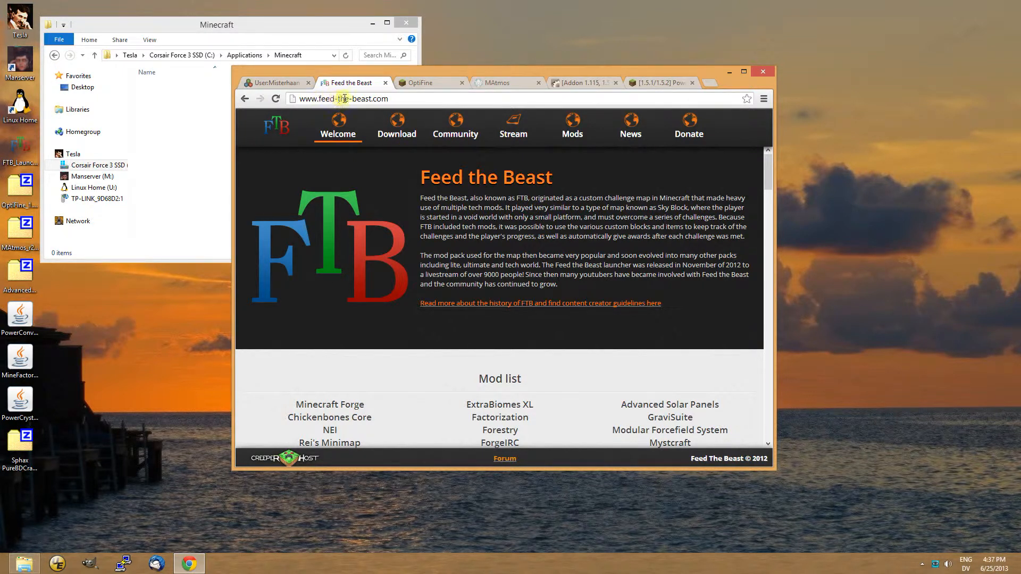
left_click(397, 128)
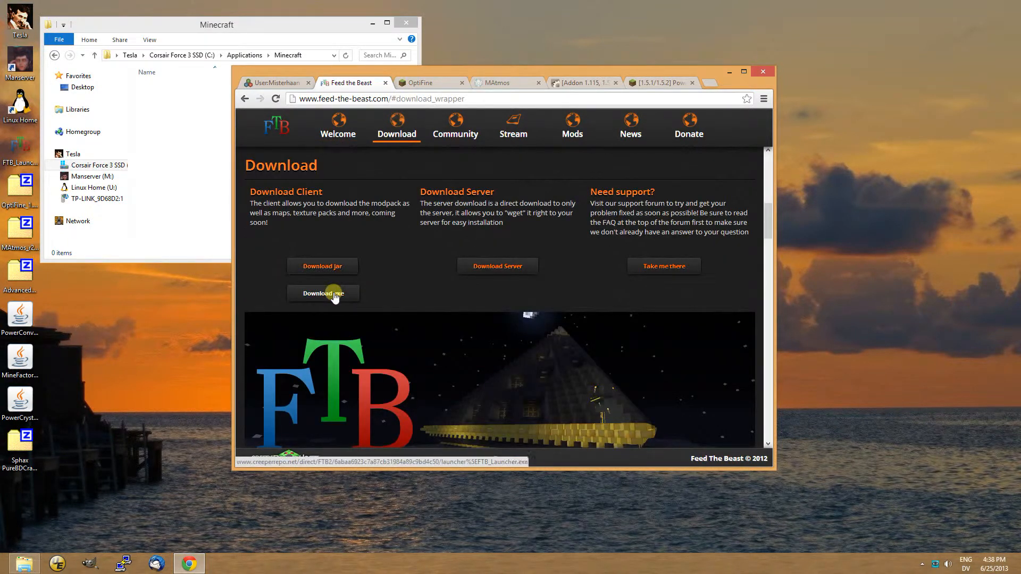
left_click(335, 294)
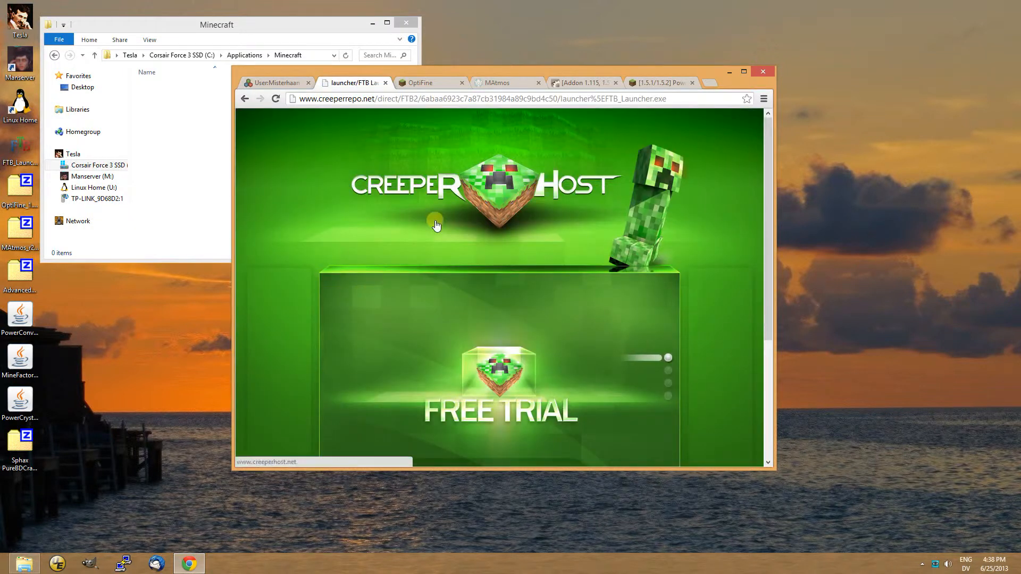
left_click(386, 83)
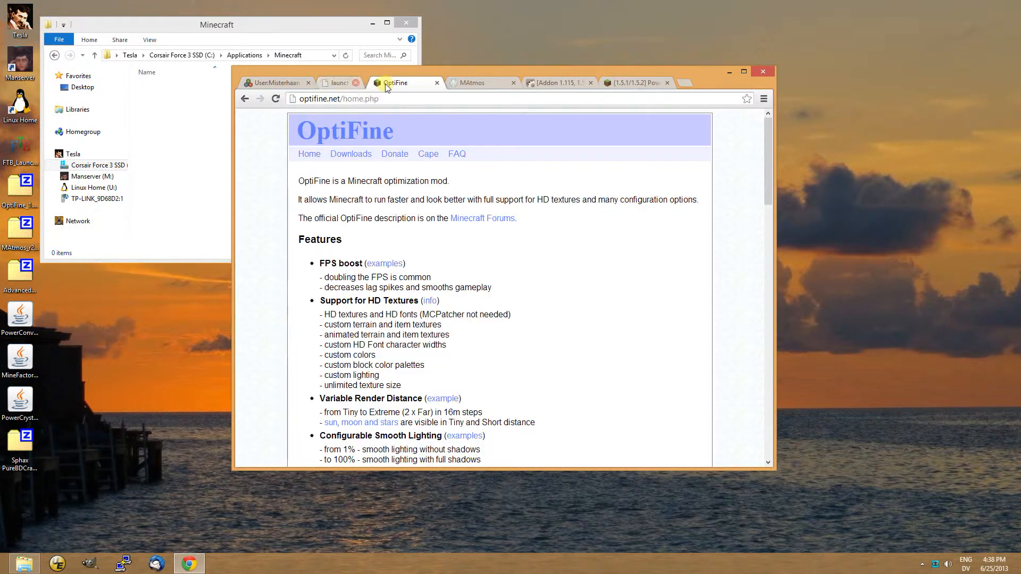
Move FTB_Launcher.exe from the desktop into the Minecraft folder and start it.
left_click(24, 152)
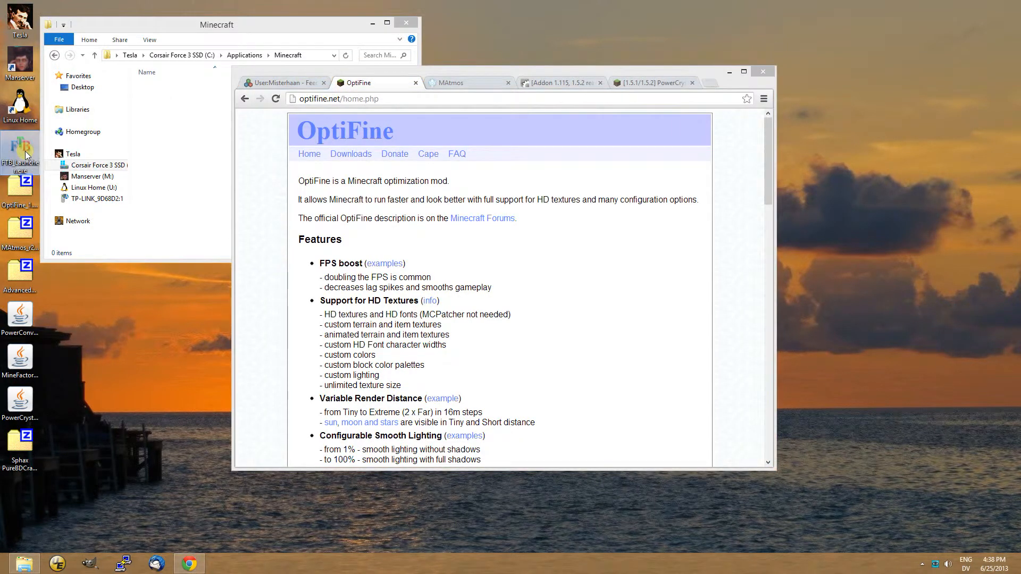
left_click_drag(24, 147, 155, 138)
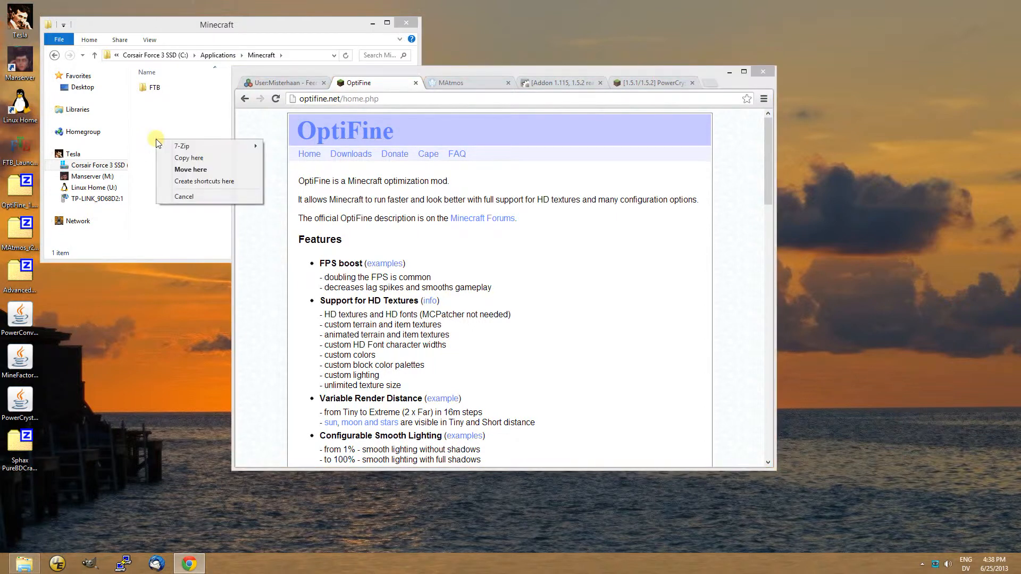
left_click(197, 170)
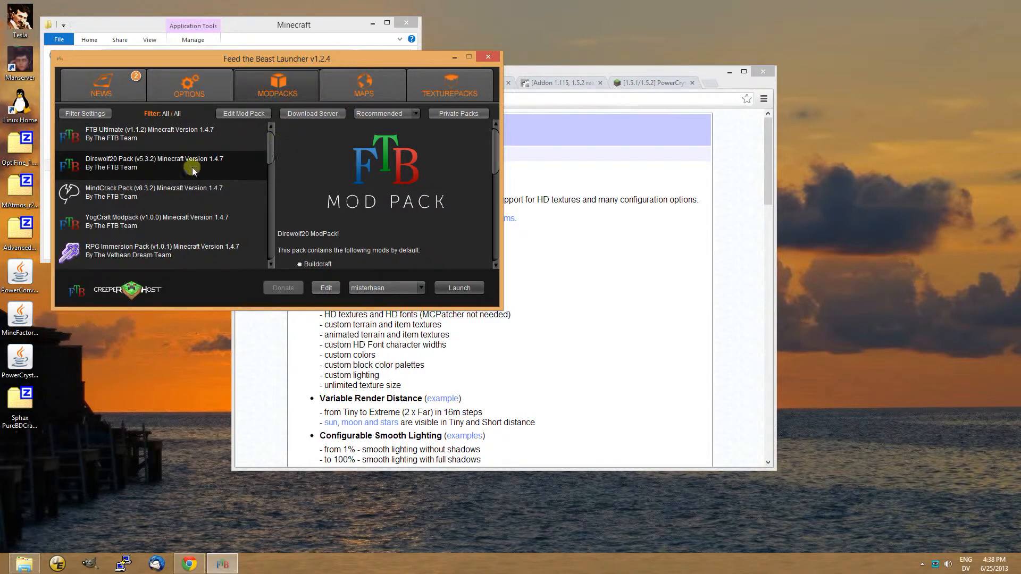
Check the launcher's options and profile list, and launch the Direwolf20 Pack with the existing profile.
left_click(193, 87)
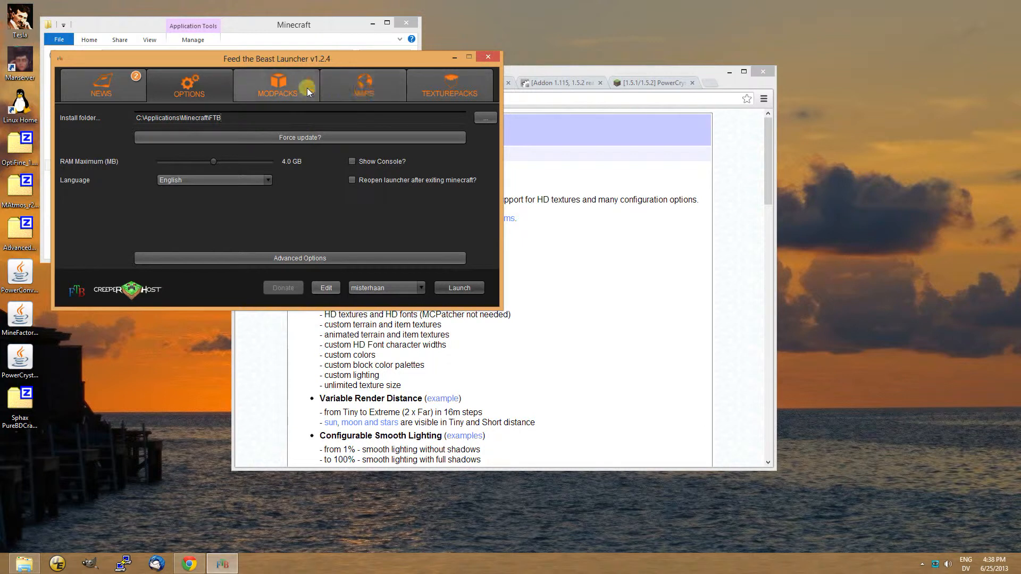
left_click(260, 91)
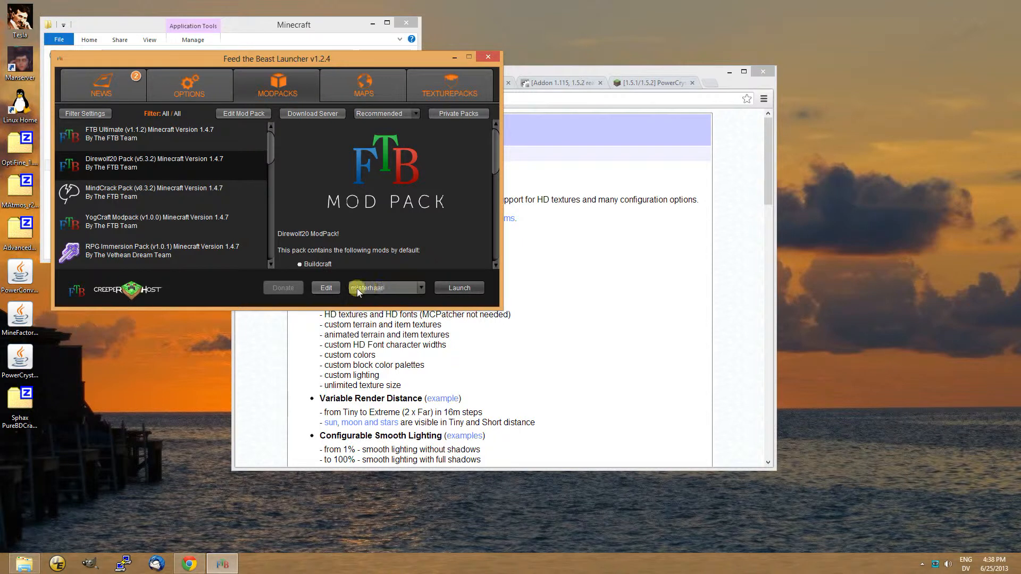
left_click(417, 287)
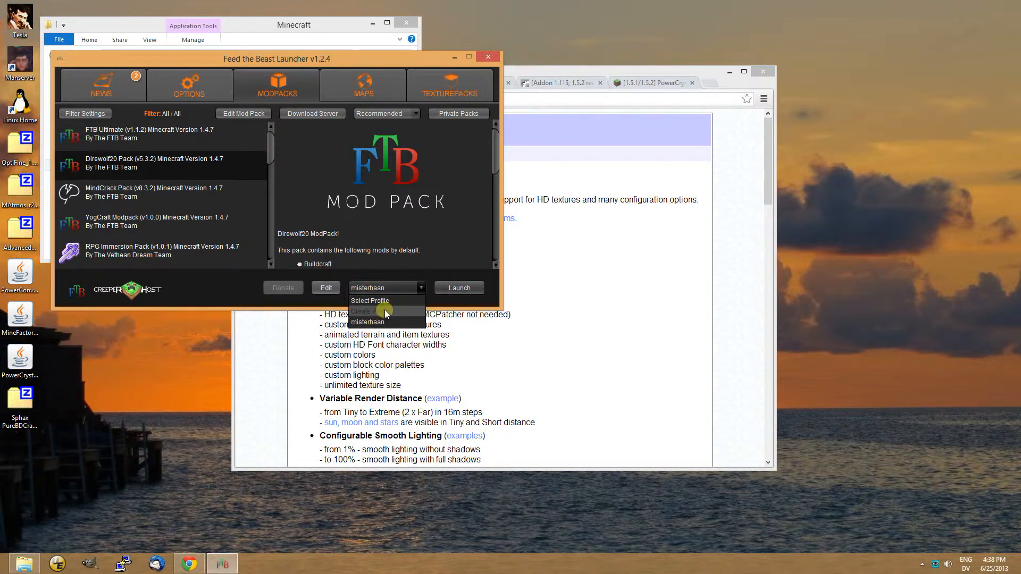
left_click(424, 265)
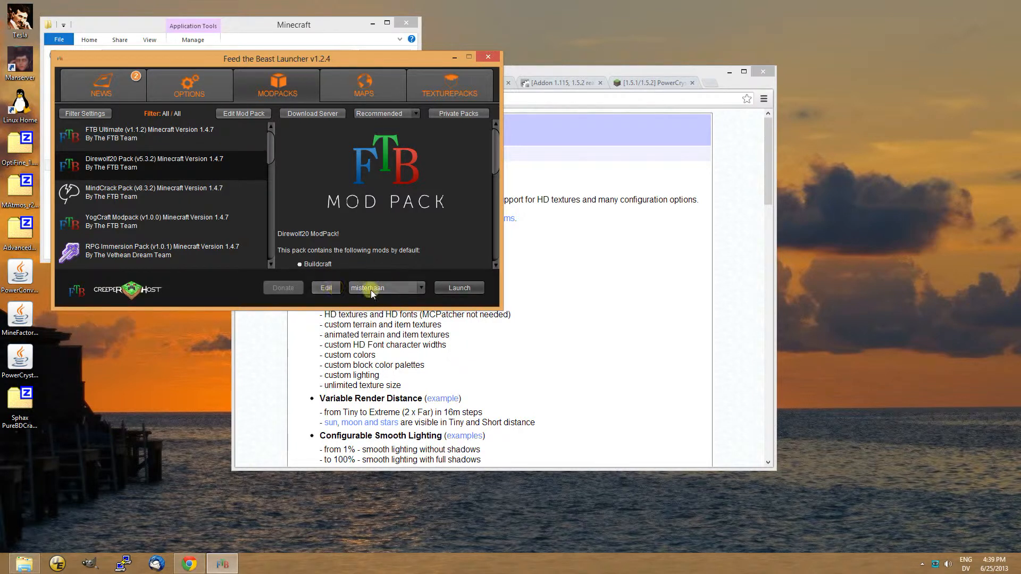
left_click(459, 288)
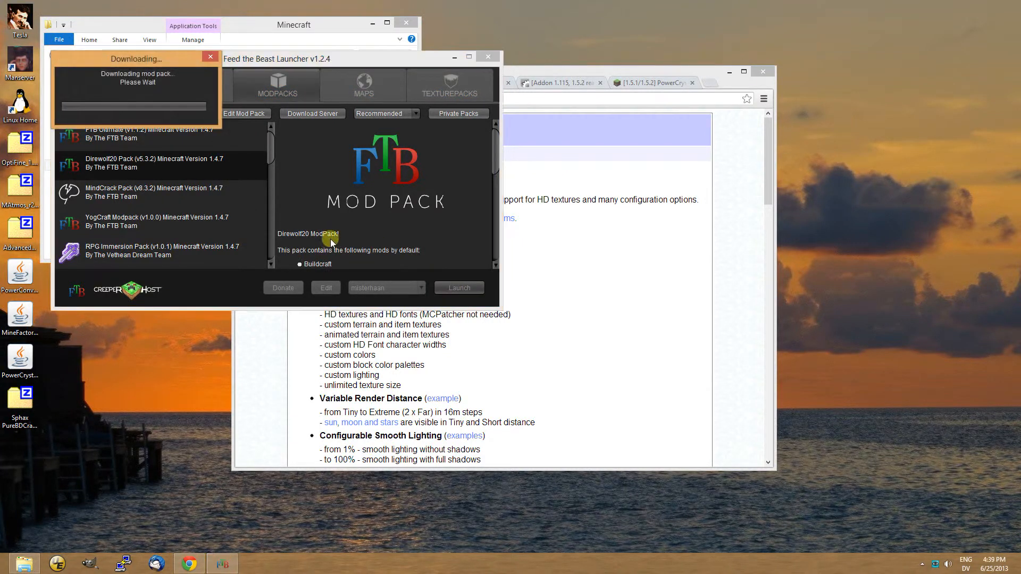
Switch to Chrome and find the Minecraft 1.4.6 HD Ultra builds in the OptiFine downloads list.
left_click(563, 72)
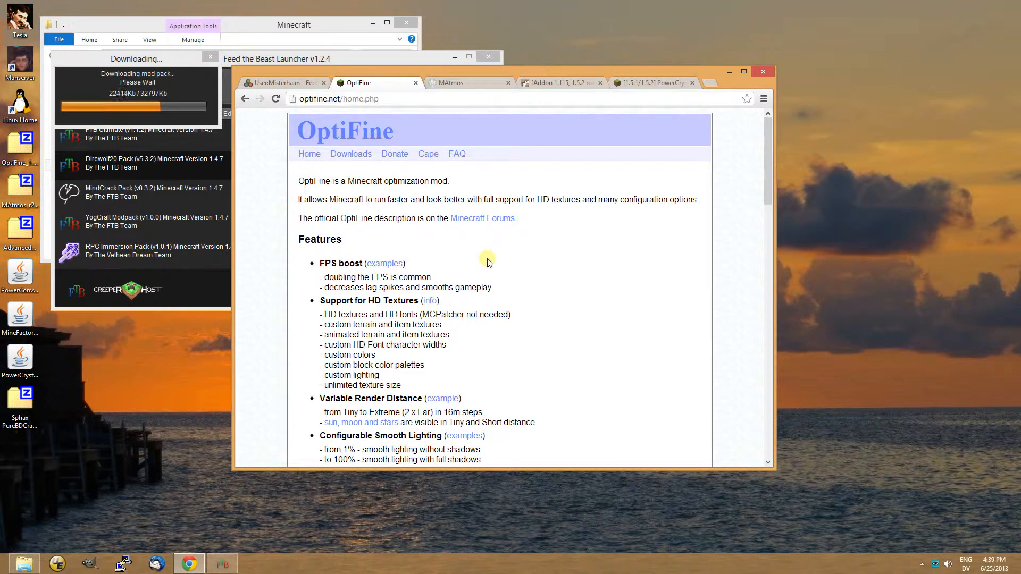
left_click(355, 156)
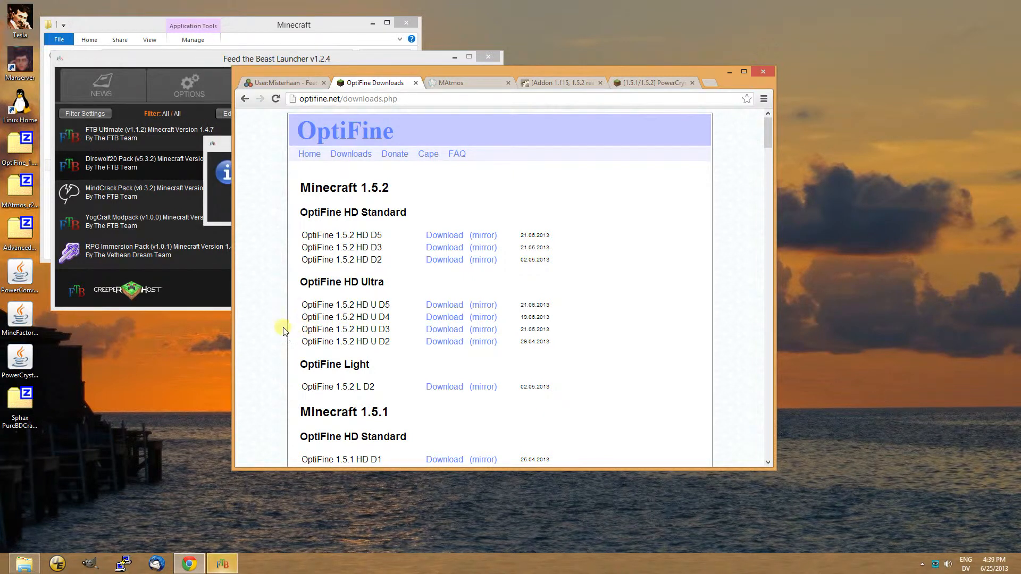
scroll(285, 329, "down", 5)
scroll(285, 330, "down", 11)
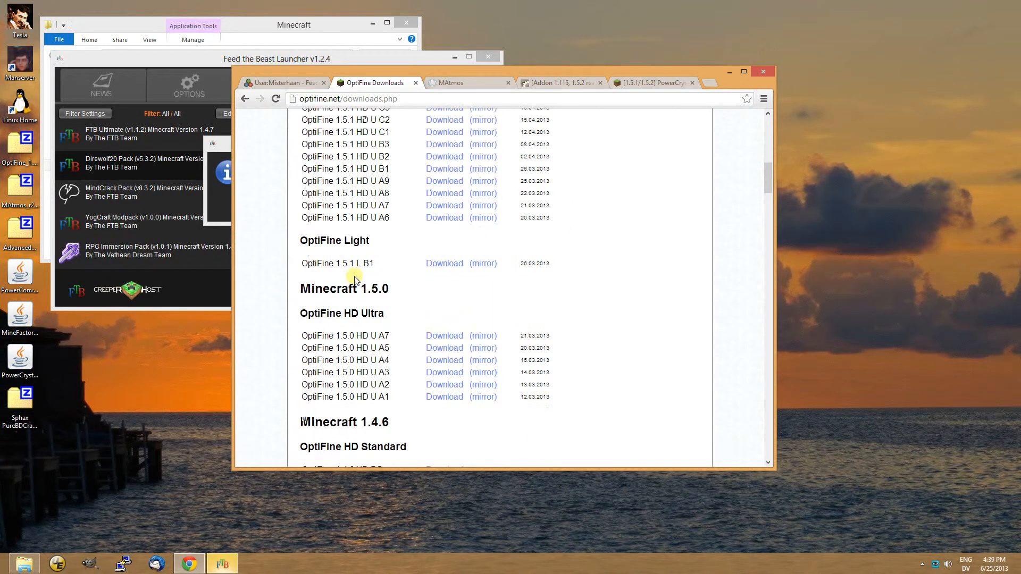
scroll(354, 279, "down", 2)
scroll(353, 279, "up", 2)
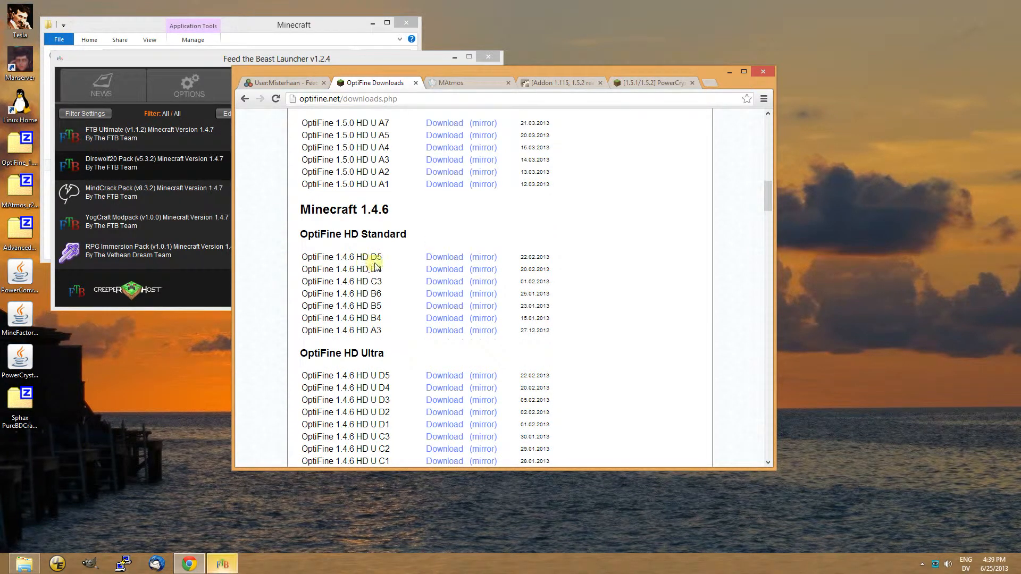
scroll(343, 263, "down", 3)
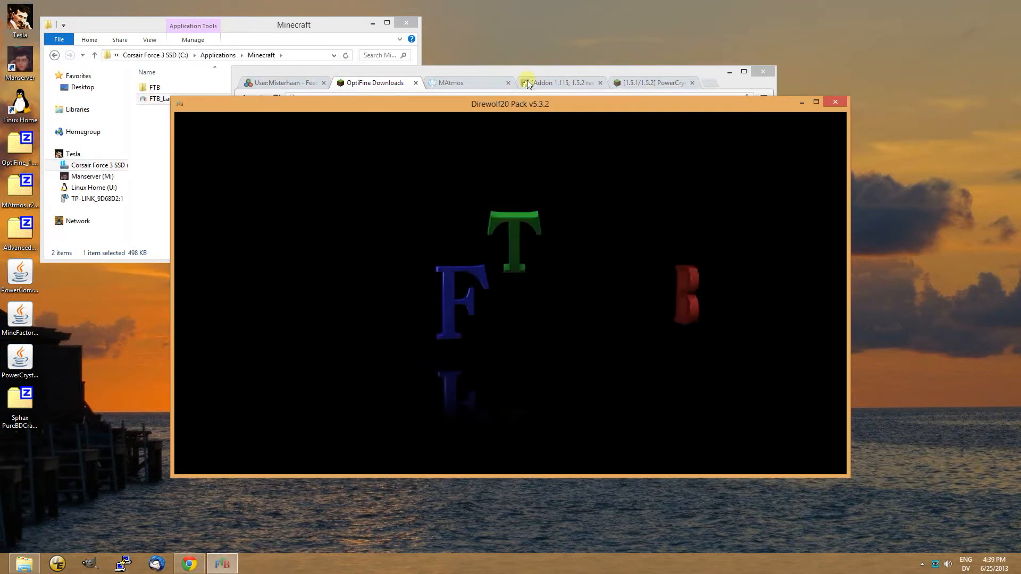
Move OptiFine_1.4.6_HD_U_D5.zip from the desktop into the Minecraft folder.
left_click(526, 76)
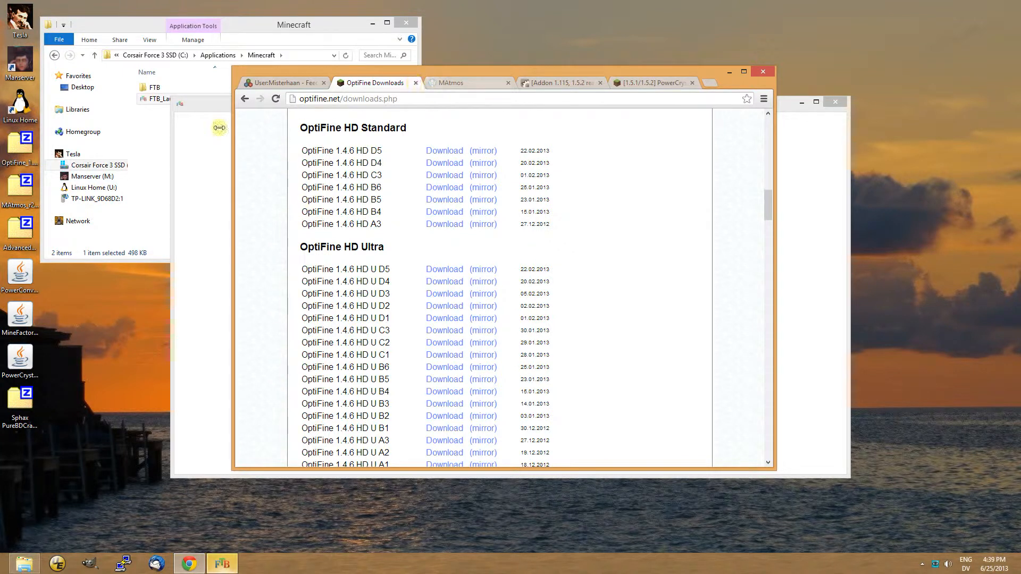
left_click_drag(24, 148, 154, 137)
left_click(185, 184)
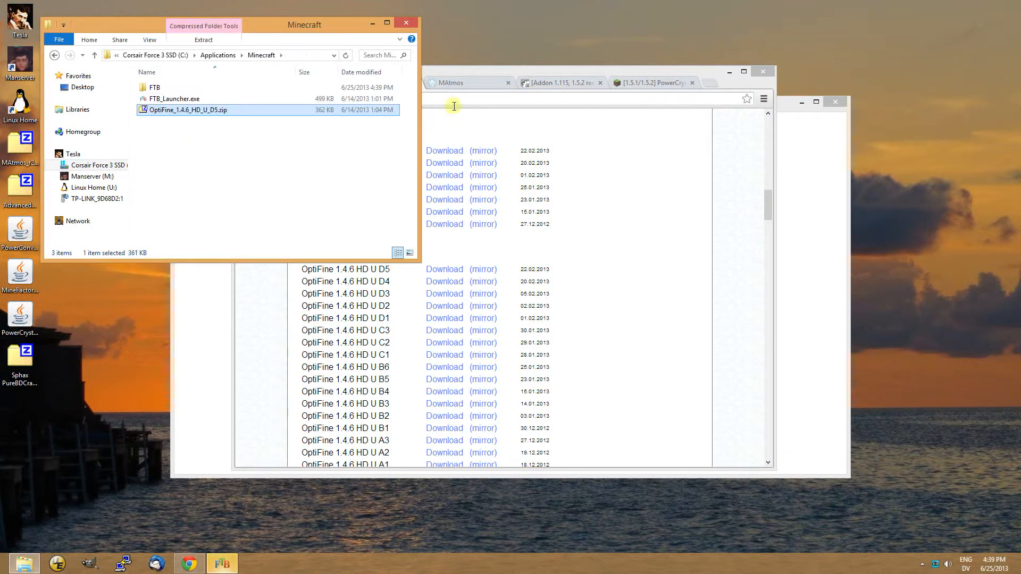
Open the MAtmos collection of older versions, and move MAtmos_r21__1_4_6.zip from the desktop into the Minecraft folder.
left_click(442, 84)
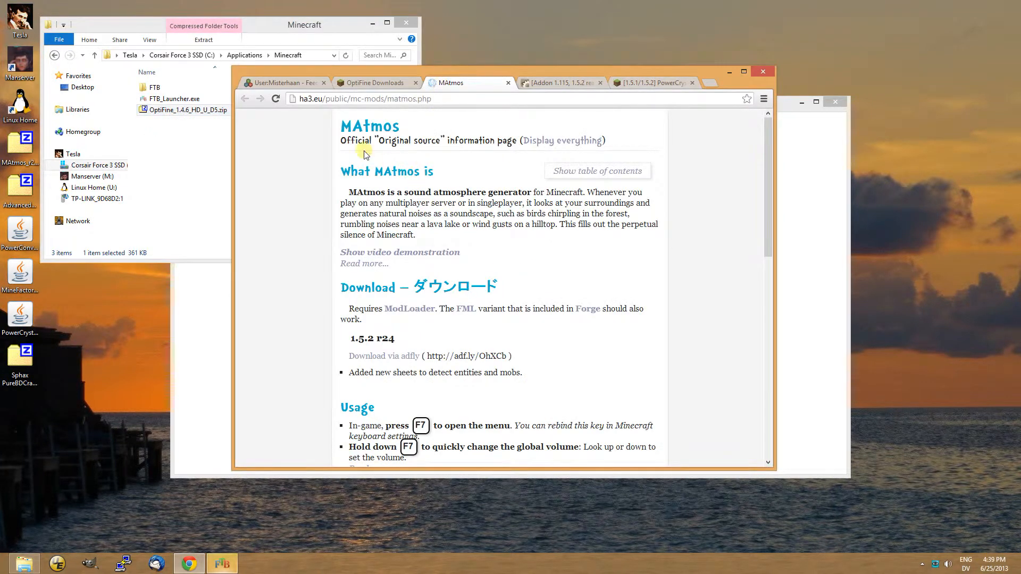
left_click(366, 85)
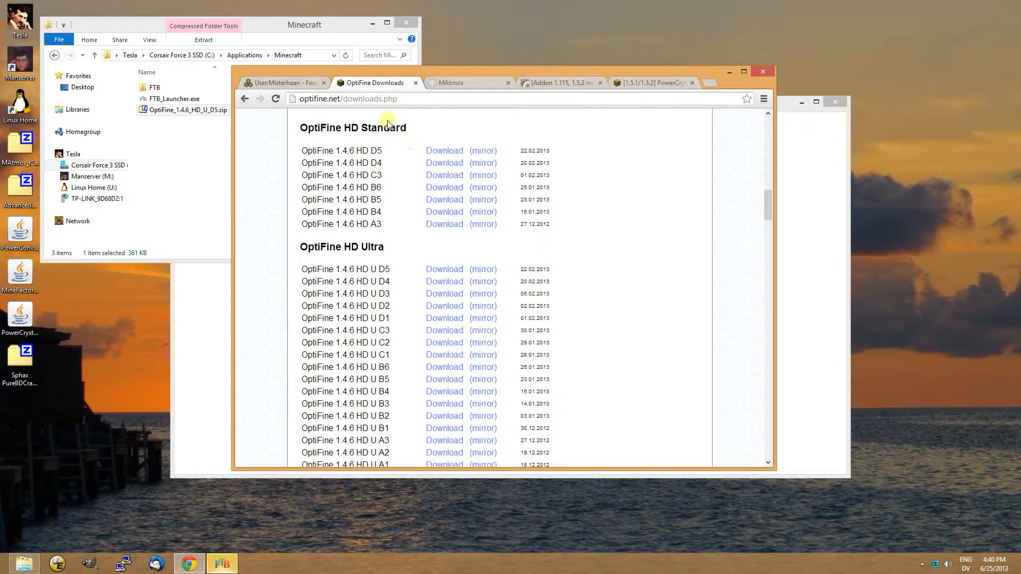
left_click(471, 84)
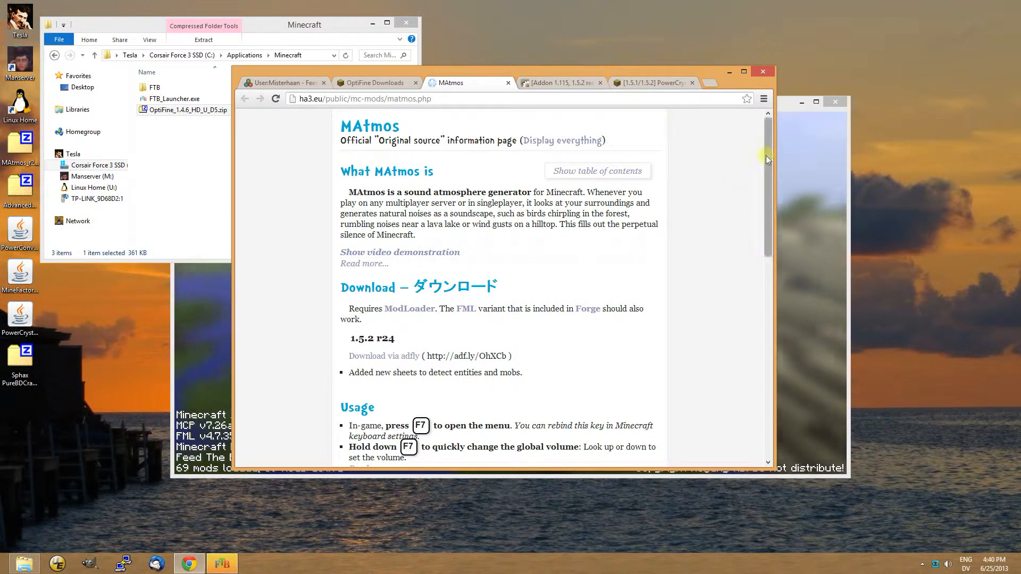
left_click(594, 178)
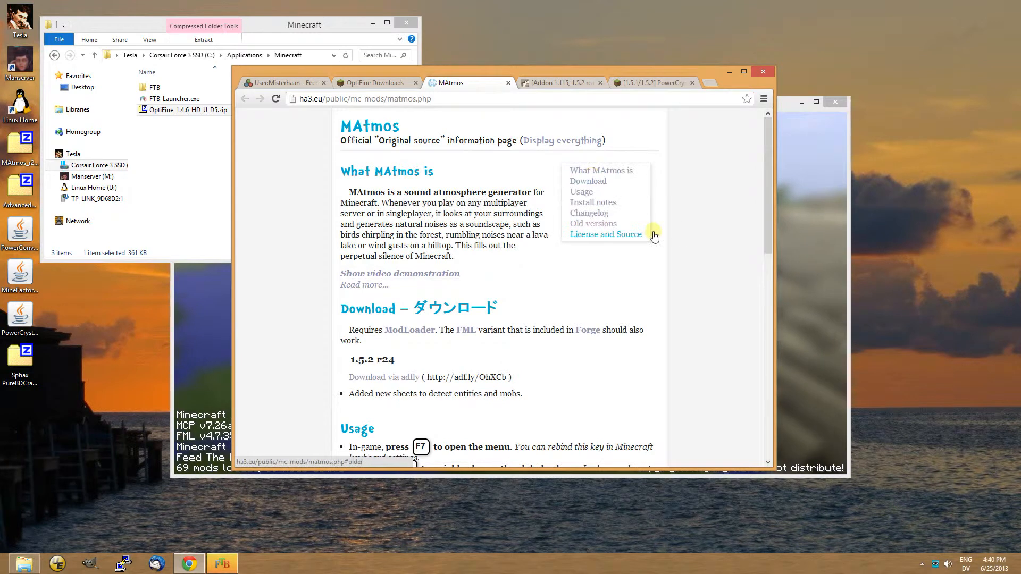
left_click(594, 225)
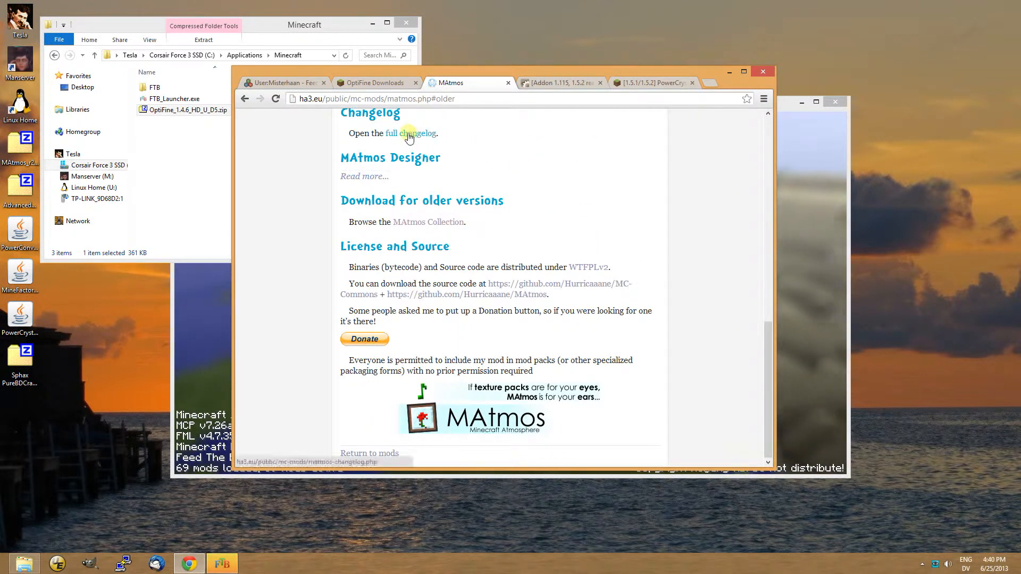
left_click(416, 226)
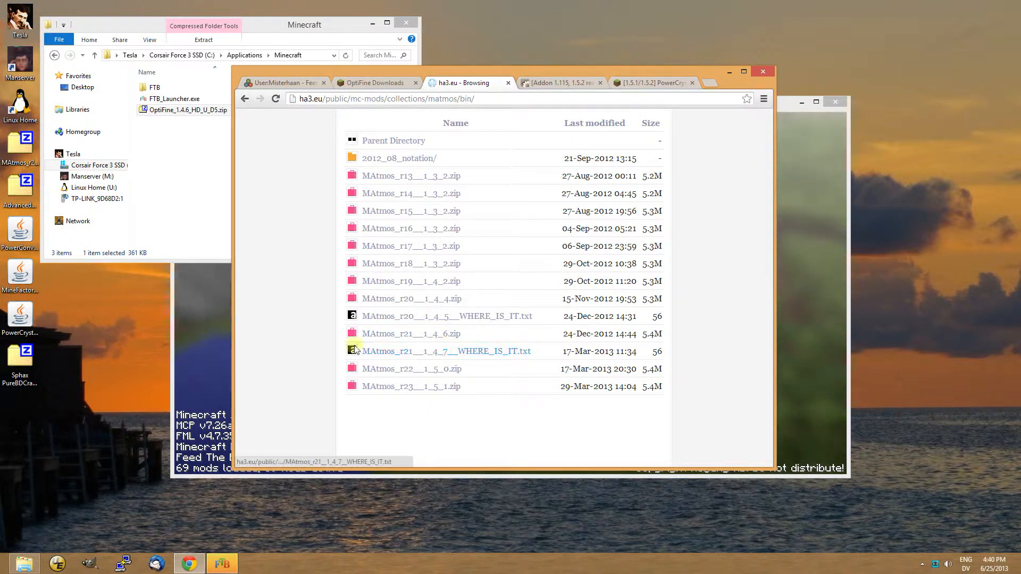
left_click_drag(16, 152, 234, 198)
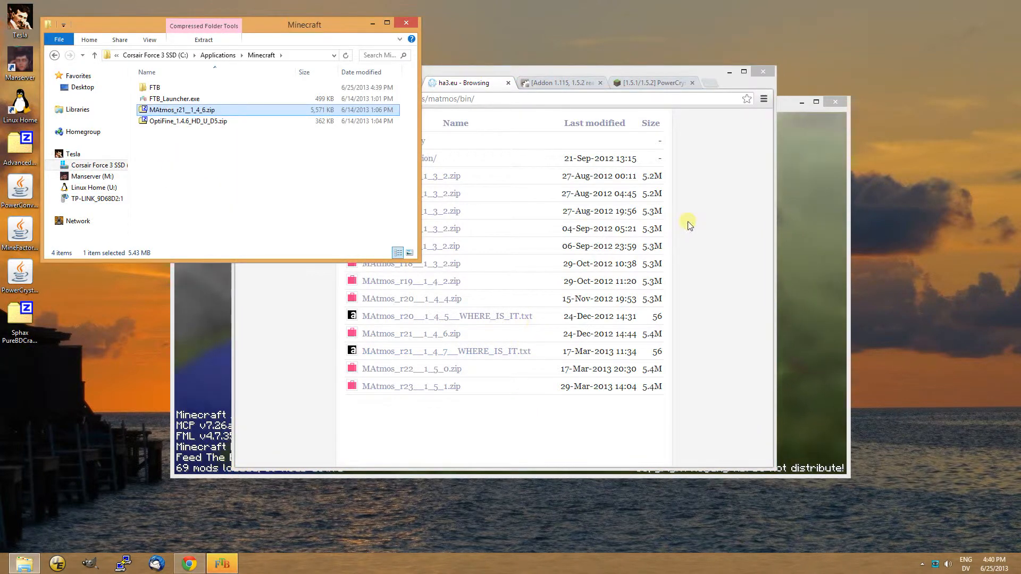
Find the 1.4.6/1.4.7 download in Chrome's Advanced Machines thread, and move AdvancedMachines_1.4.6.zip from the desktop into the Minecraft folder.
left_click(688, 224)
left_click(543, 84)
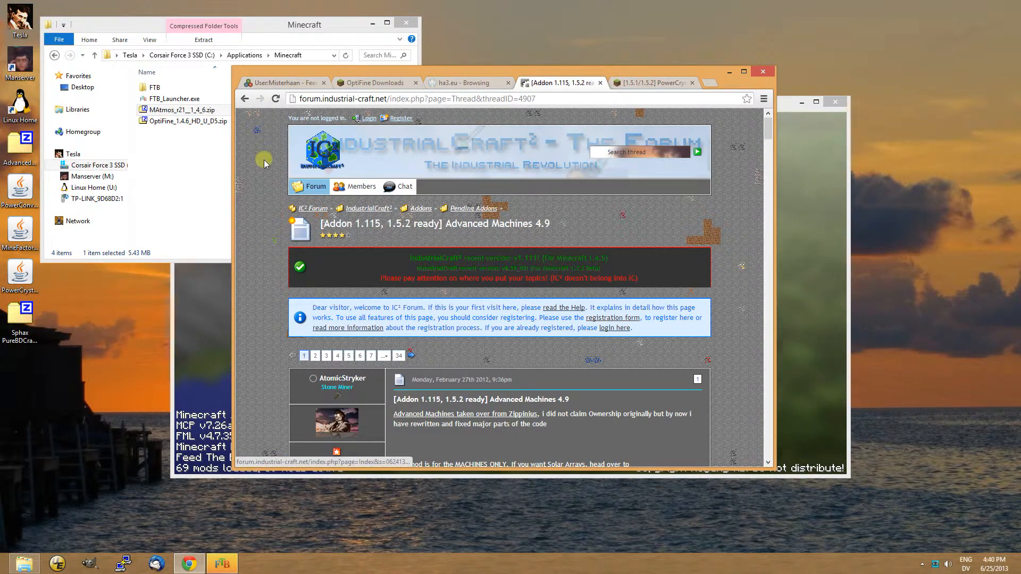
scroll(399, 329, "down", 1)
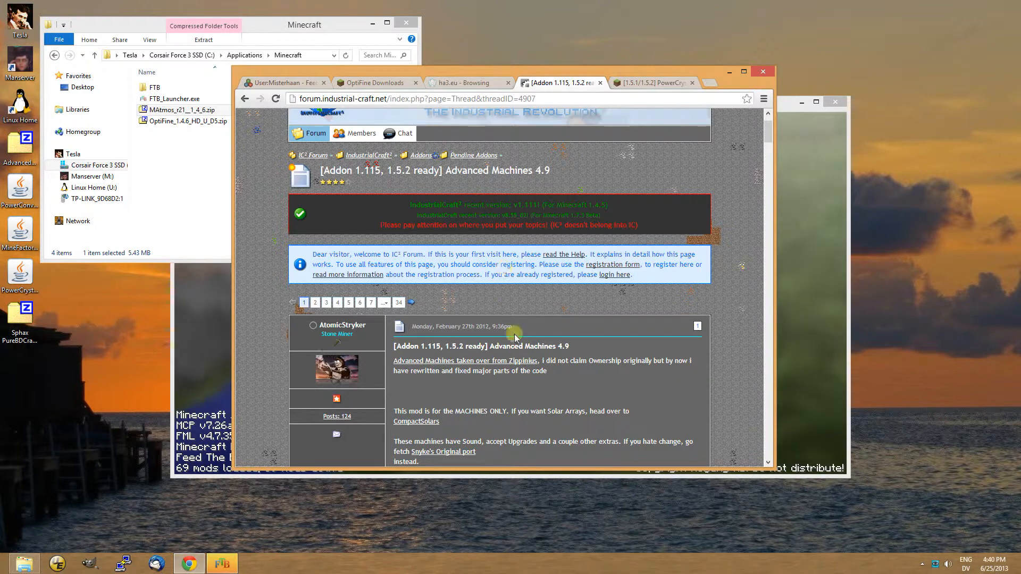
scroll(544, 297, "down", 2)
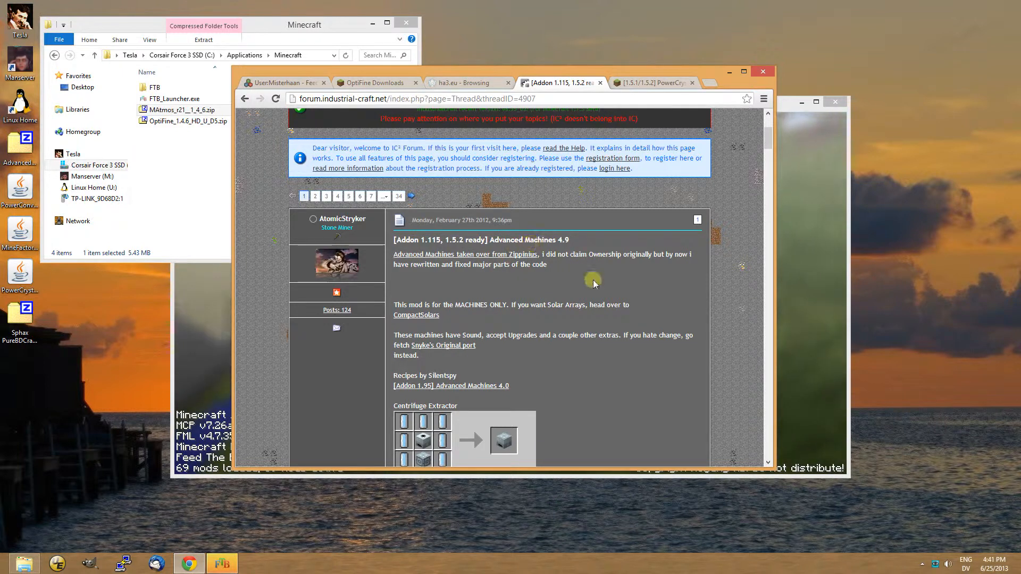
scroll(590, 274, "down", 4)
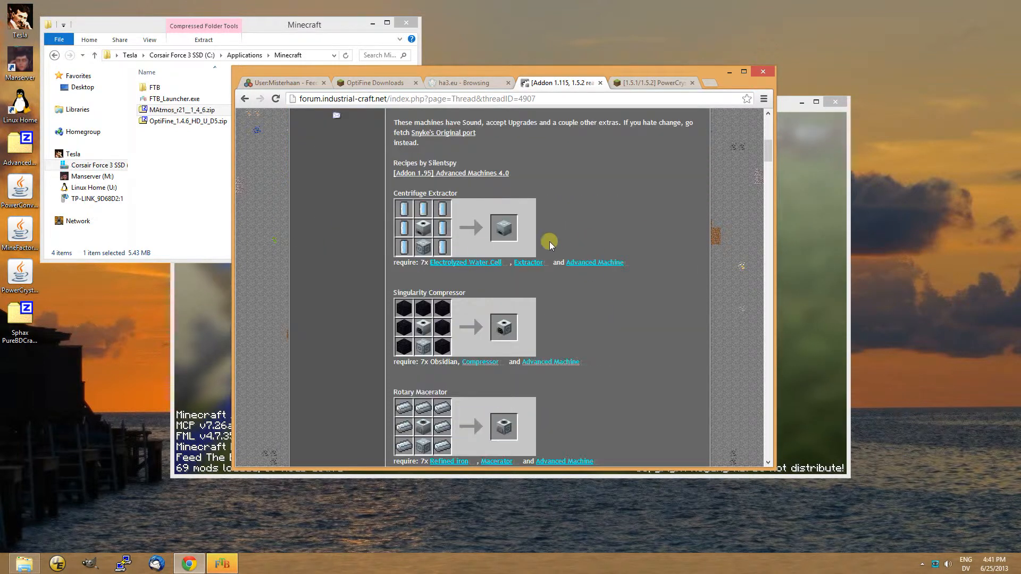
scroll(567, 328, "down", 1)
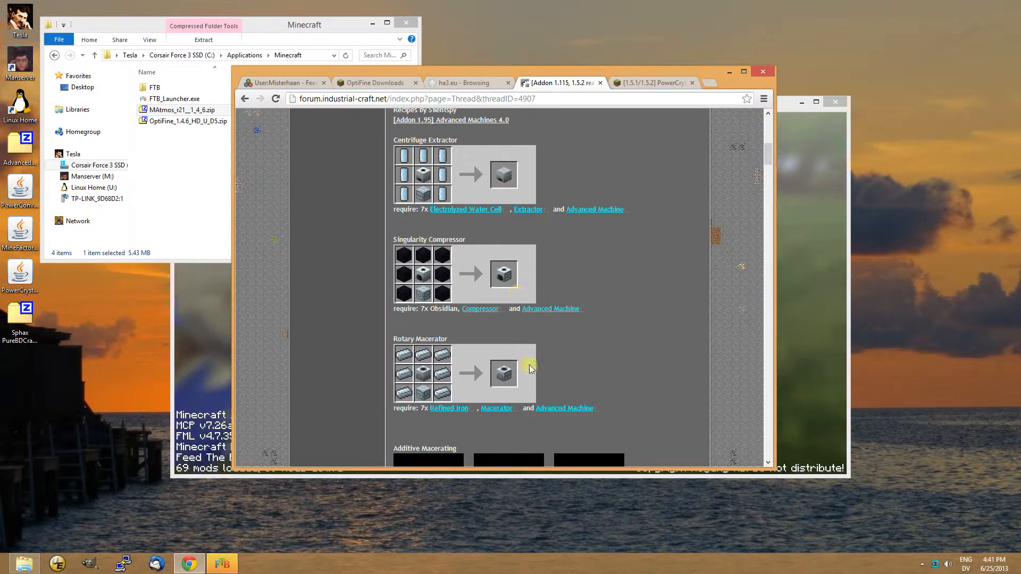
scroll(632, 320, "down", 5)
scroll(659, 285, "down", 2)
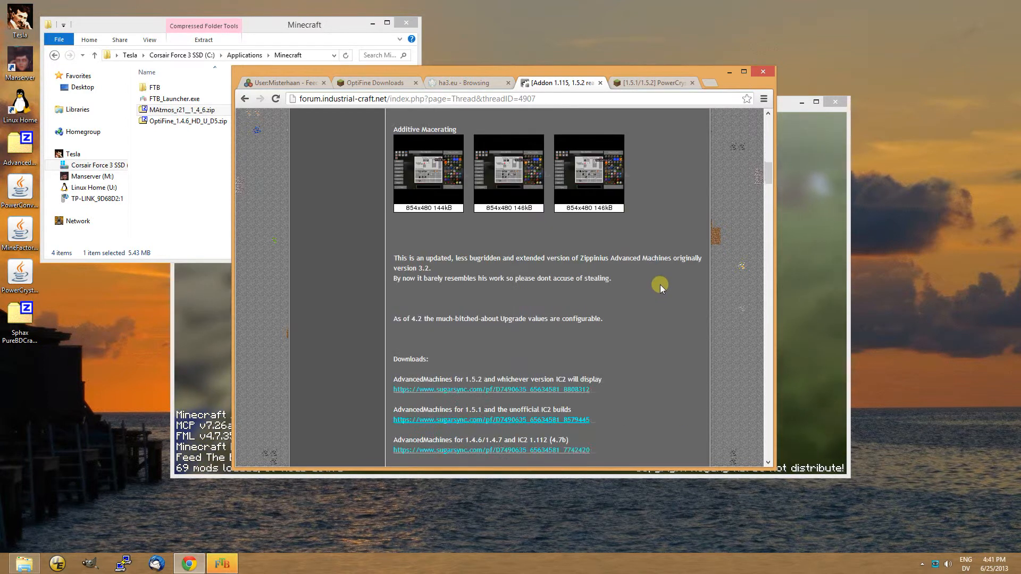
scroll(601, 265, "down", 1)
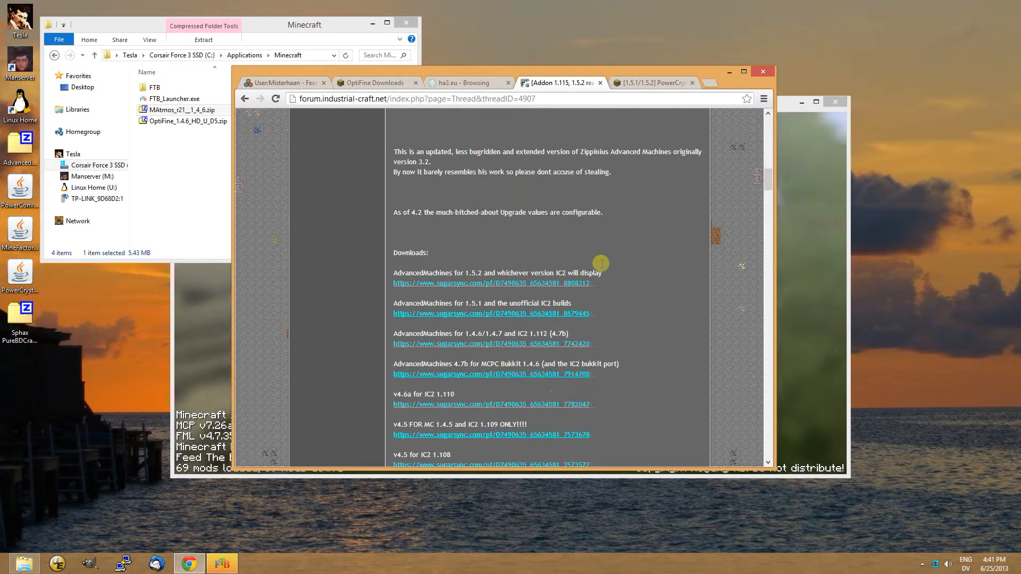
scroll(614, 237, "down", 1)
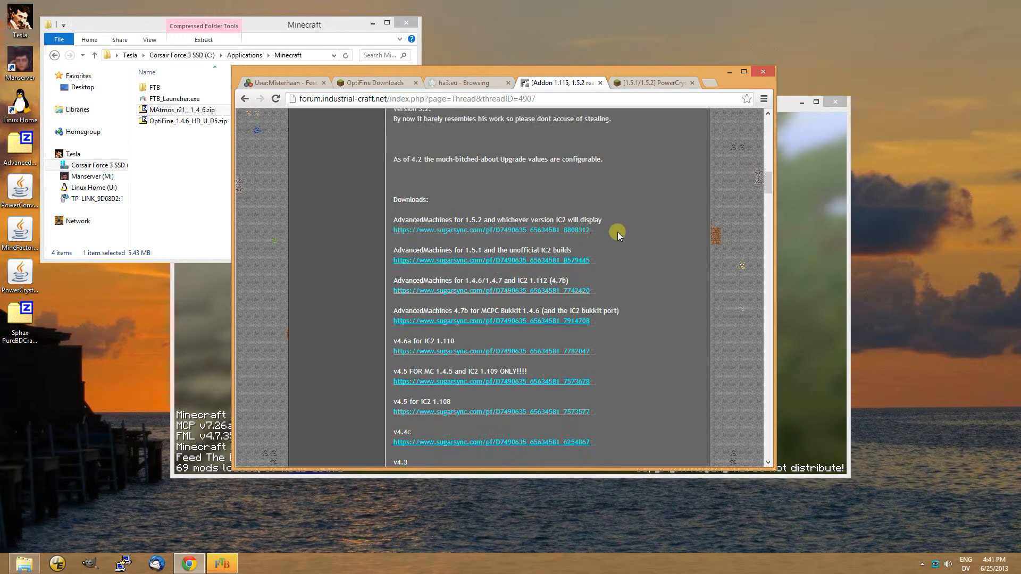
scroll(627, 241, "down", 1)
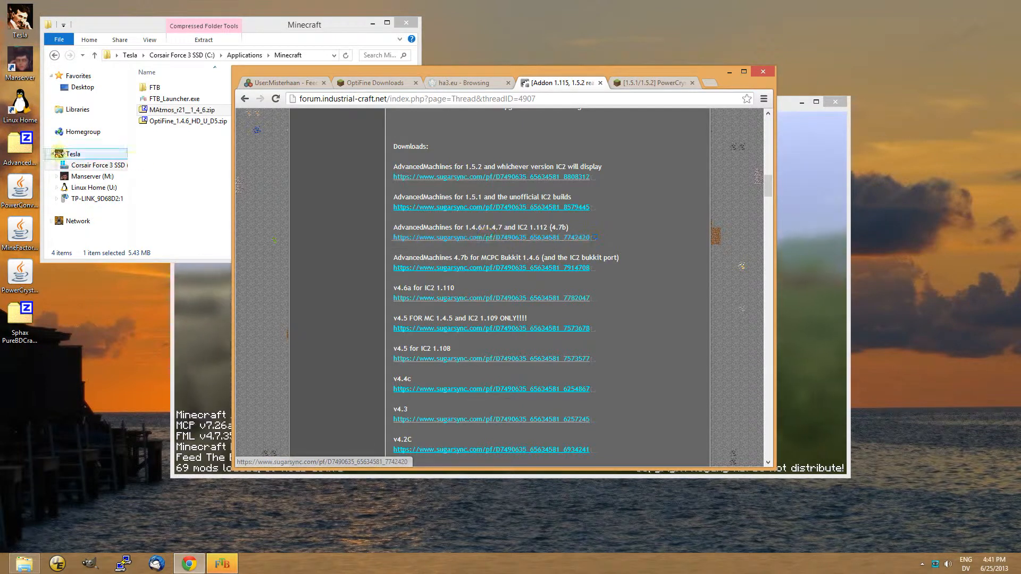
left_click_drag(20, 146, 180, 161)
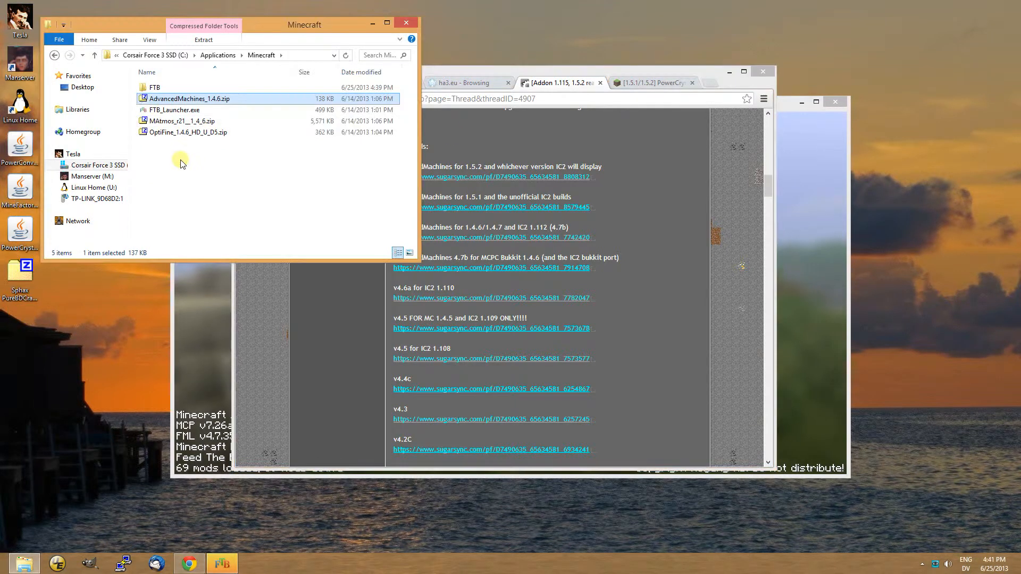
Find the MC 1.4 builds in the PowerCrystals forum thread, and move PowerCrystalsCore-1.0.3-34.jar from the desktop into the Minecraft folder.
left_click(634, 83)
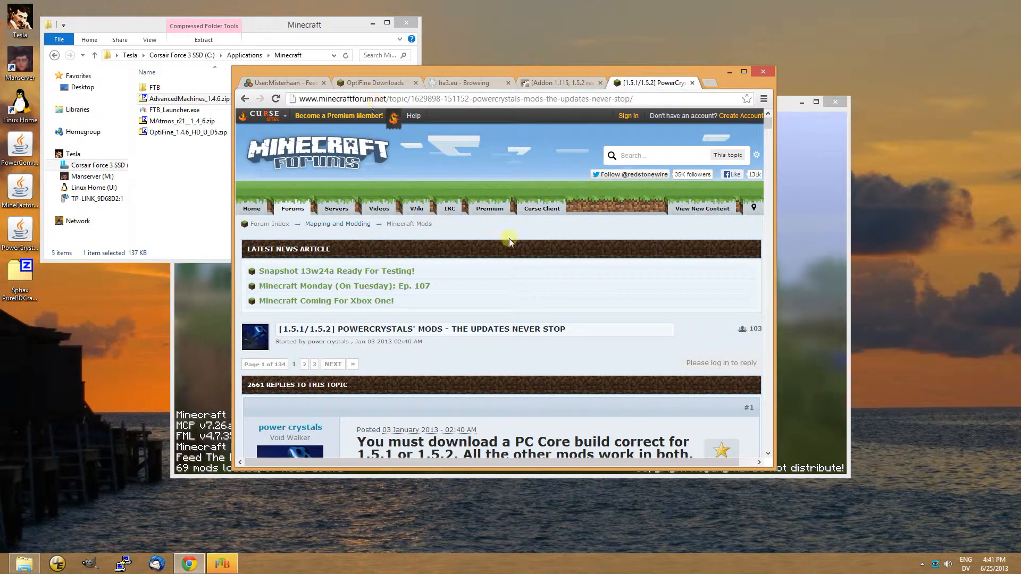
scroll(509, 238, "down", 3)
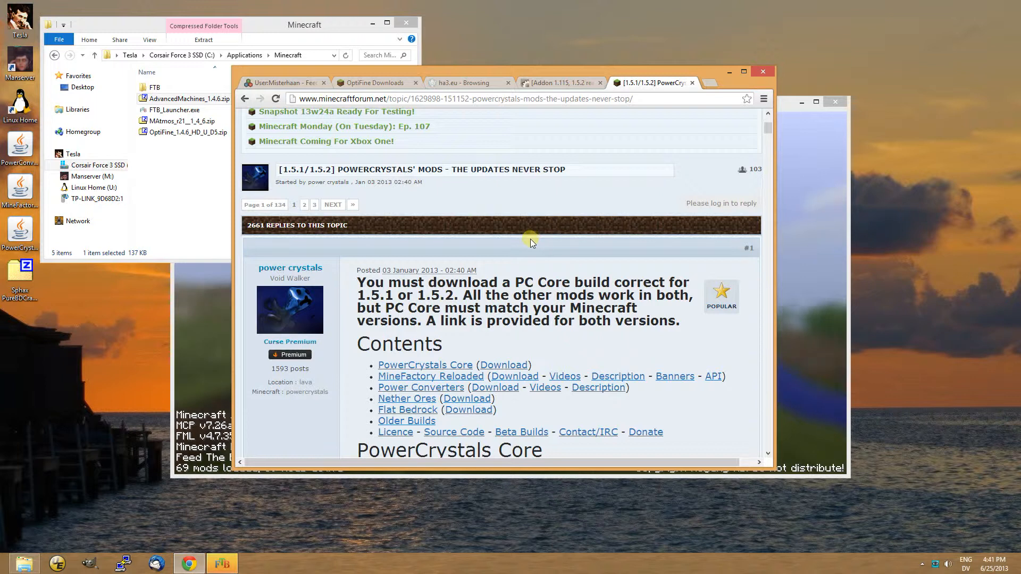
scroll(529, 243, "down", 4)
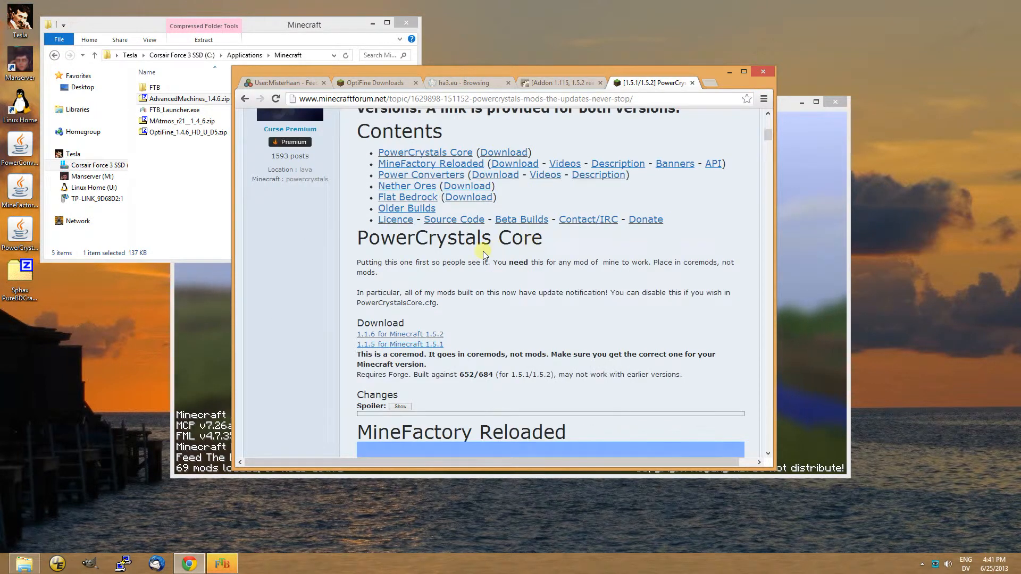
scroll(449, 255, "up", 1)
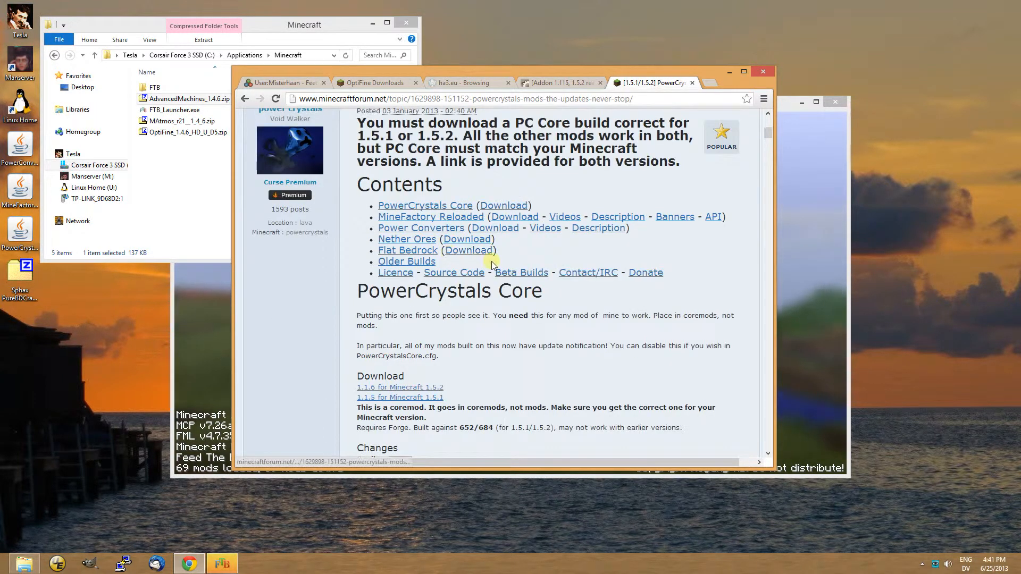
left_click(405, 262)
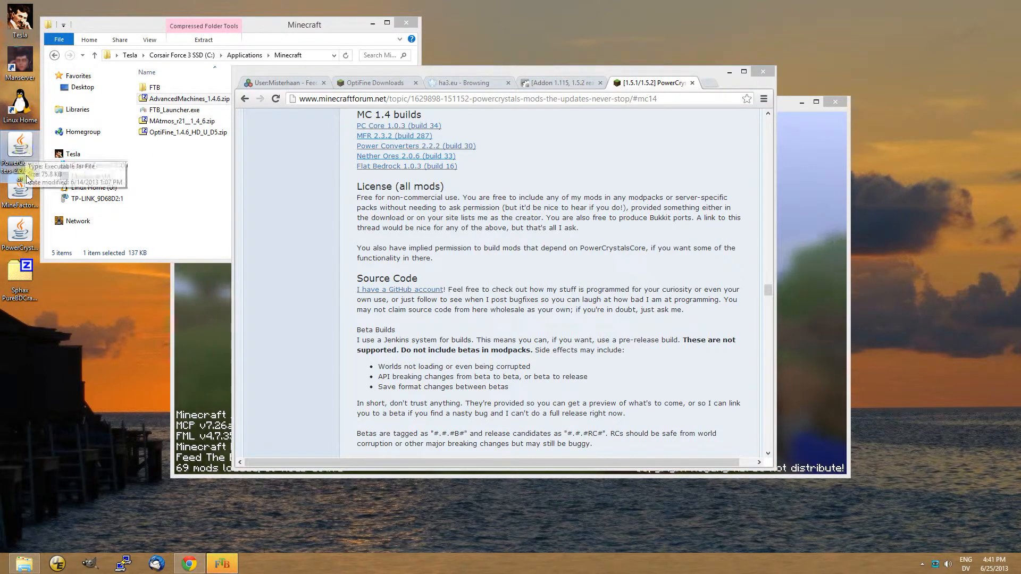
left_click_drag(22, 241, 179, 165)
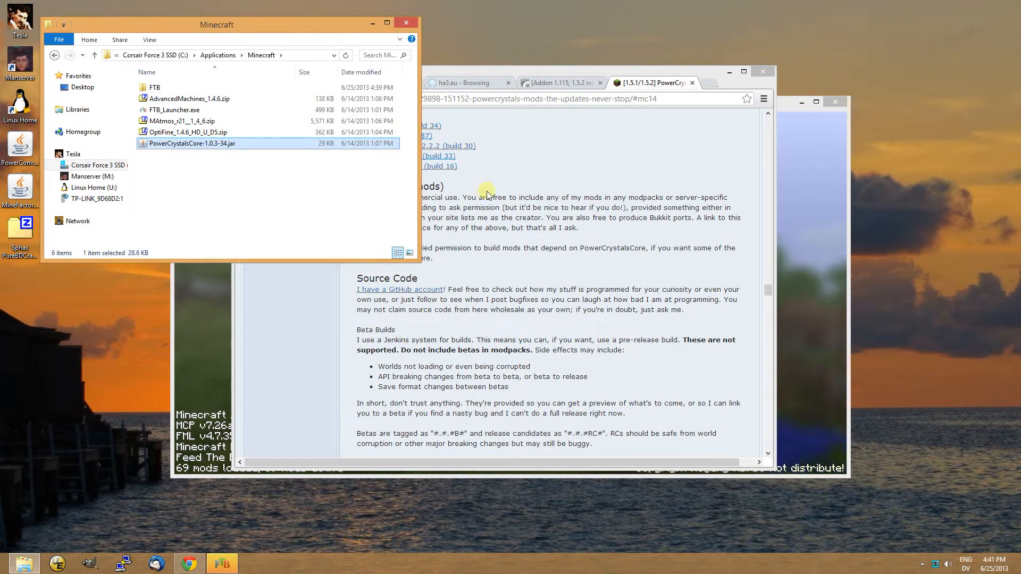
Move MineFactoryReloaded-2.3.2-287.jar and PowerConverters-2.2.2-30.jar from the desktop into the Minecraft folder.
left_click(485, 197)
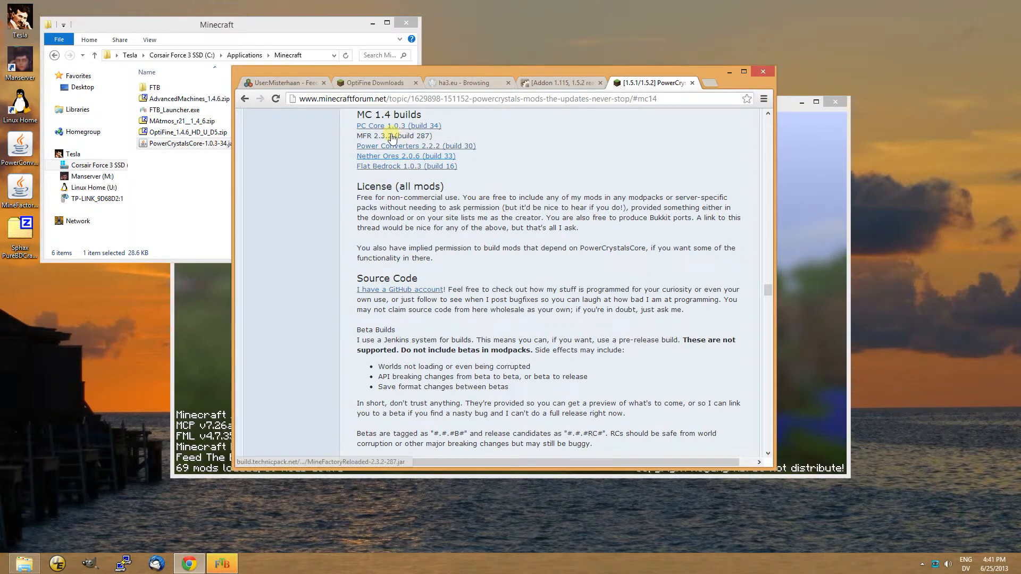
left_click(23, 197)
left_click_drag(22, 196, 187, 192)
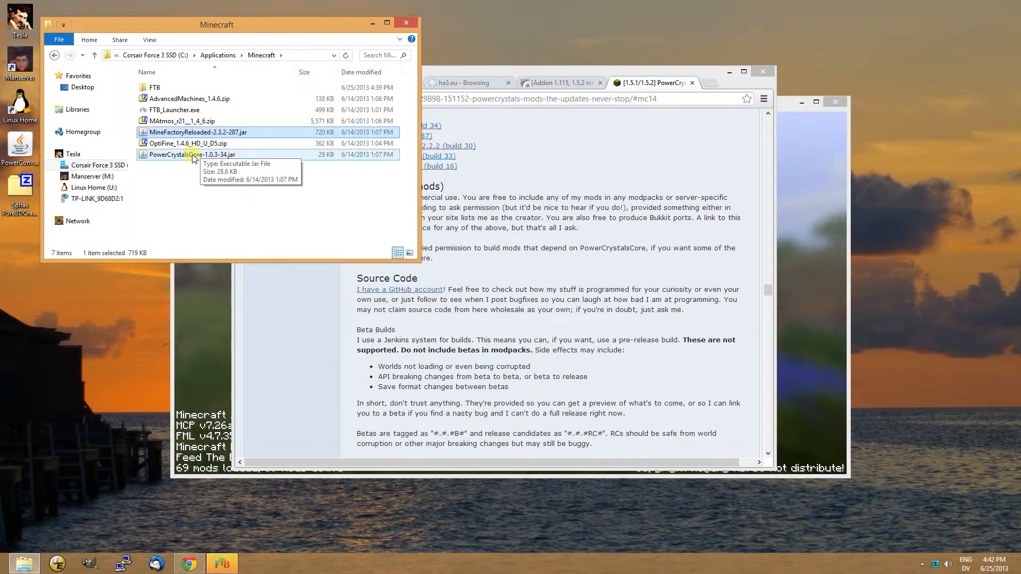
left_click(532, 226)
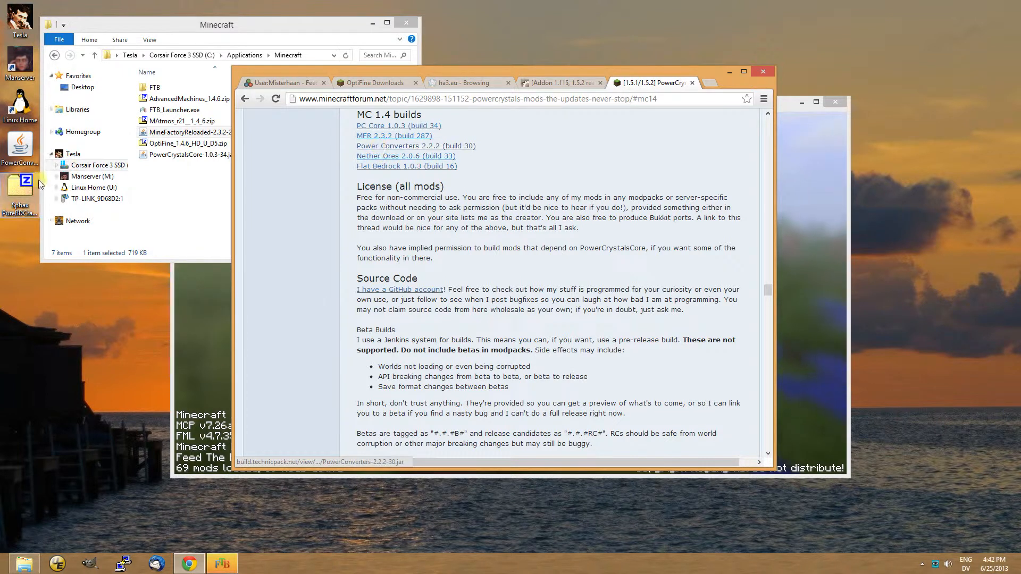
left_click_drag(19, 157, 194, 193)
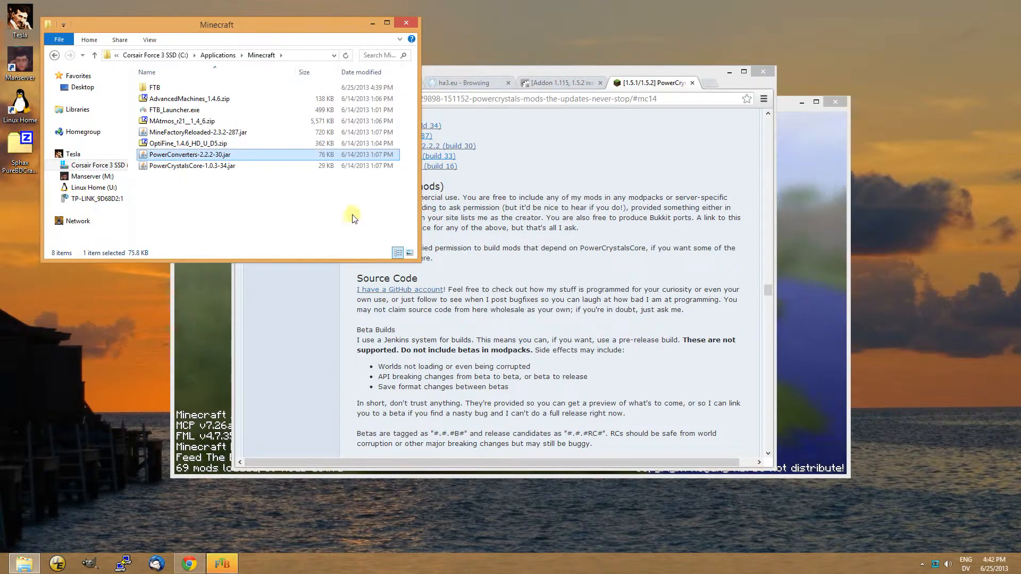
Return to the wiki page with the mod list, quit the running Minecraft game, and start FTB_Launcher.exe again.
left_click(495, 207)
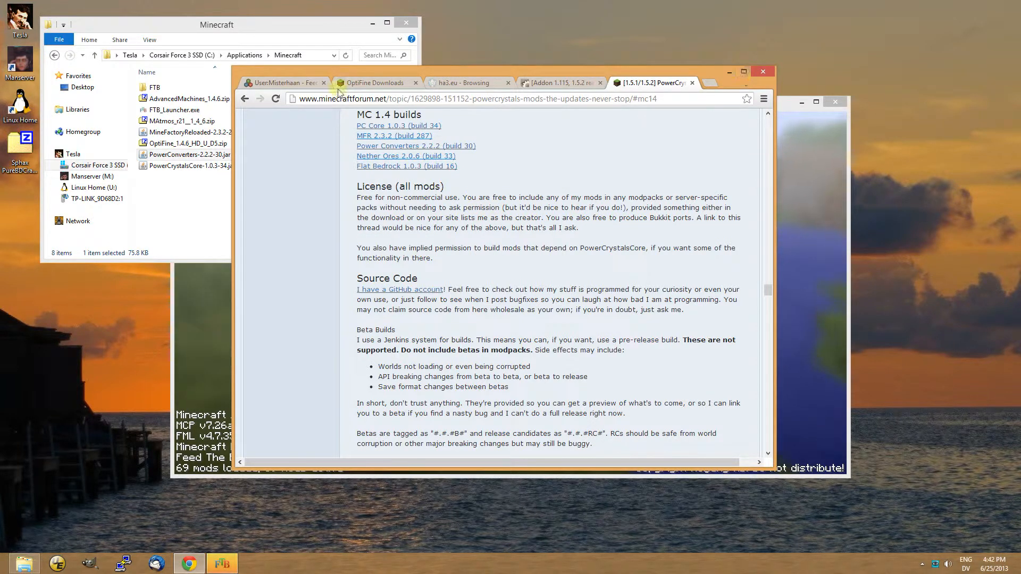
left_click(283, 84)
left_click(820, 124)
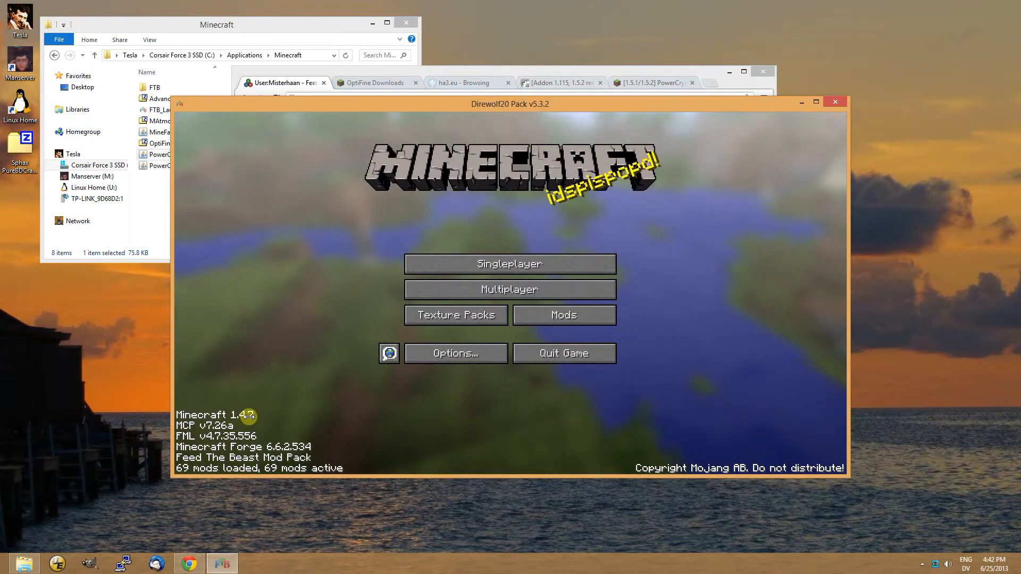
left_click(568, 354)
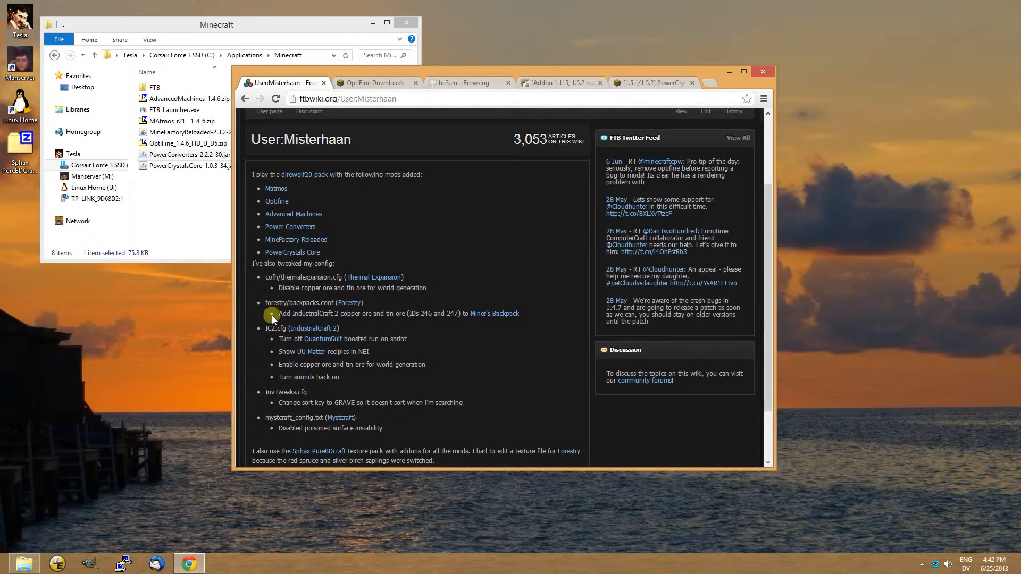
left_click(164, 110)
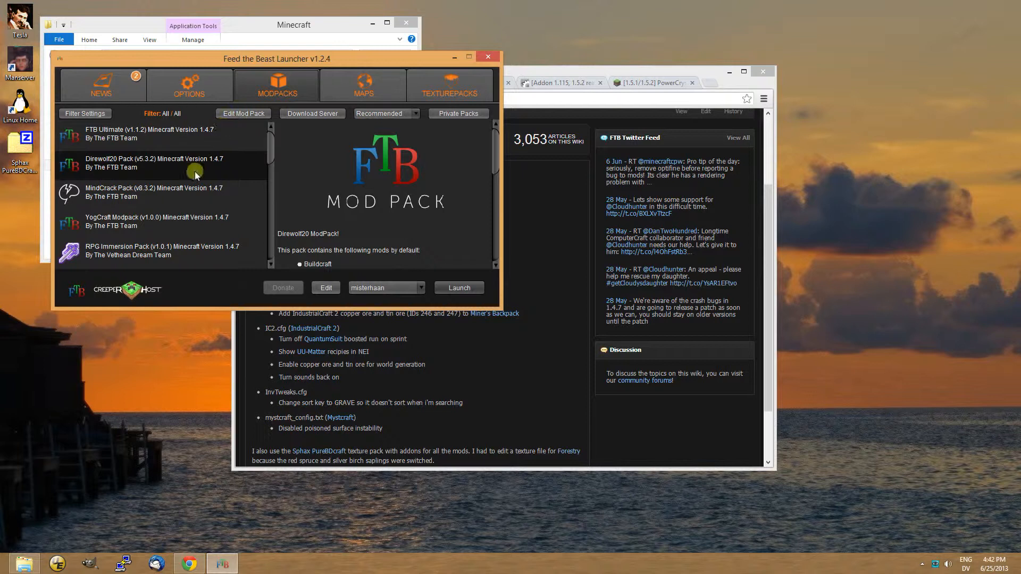
Open the Direwolf20 Pack's core mods for editing and start adding a mod from a file.
left_click(246, 114)
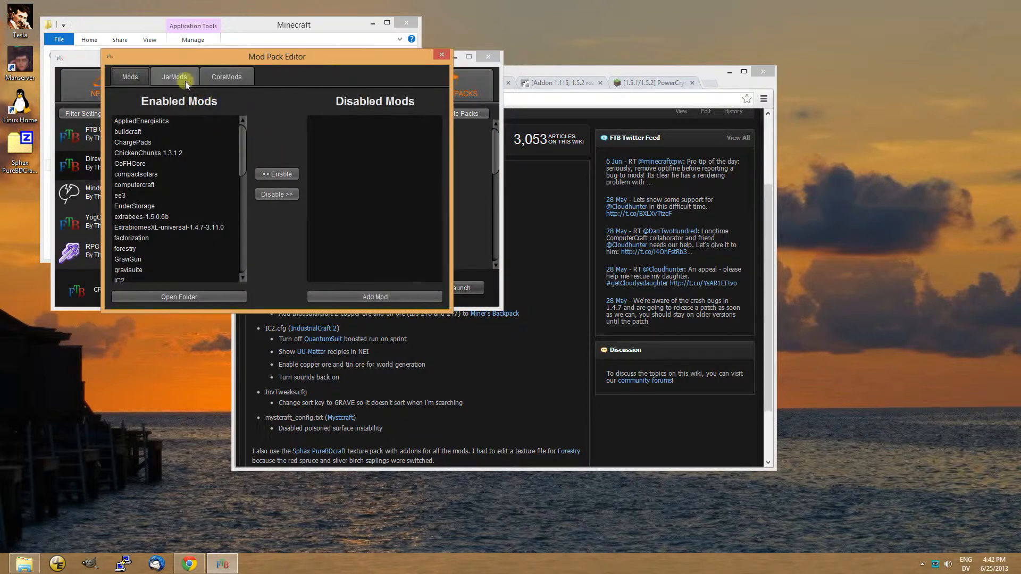
left_click(218, 76)
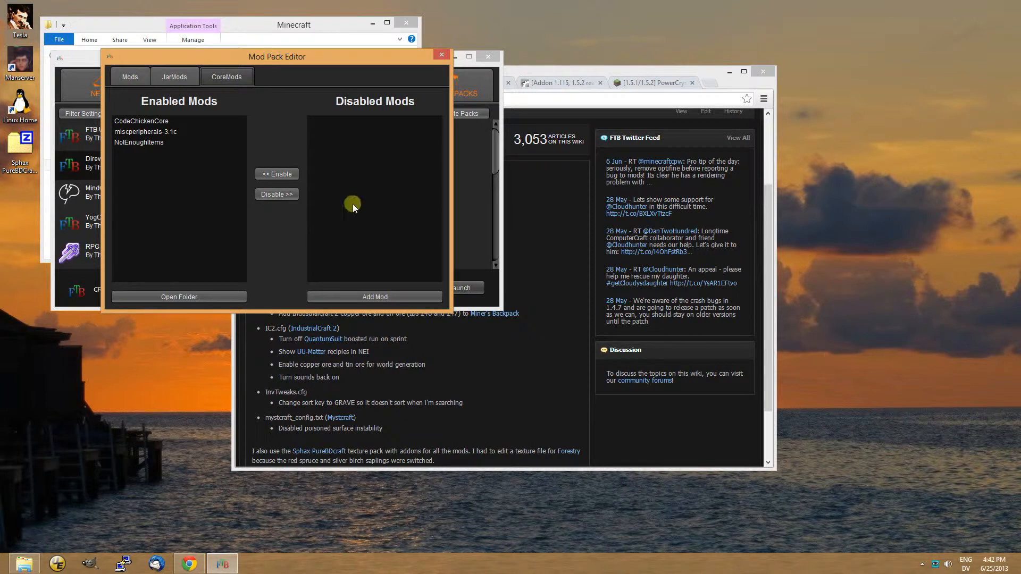
left_click(357, 295)
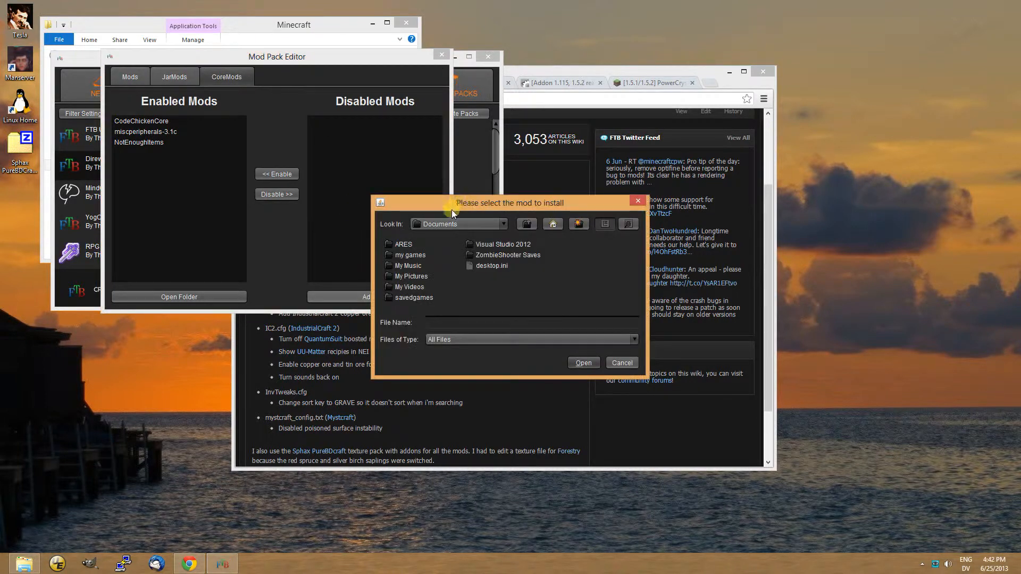
left_click(466, 226)
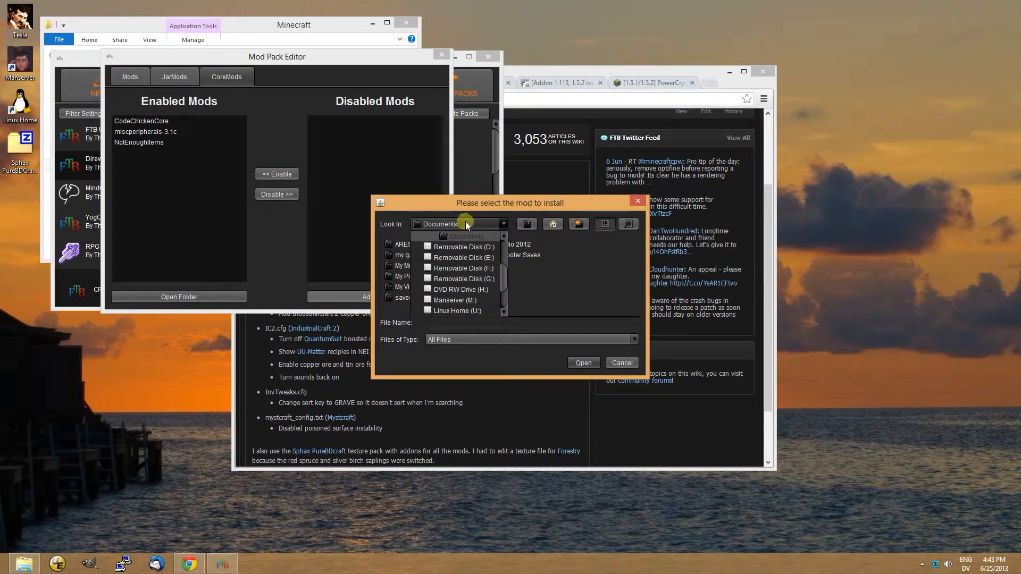
left_click_drag(502, 269, 502, 248)
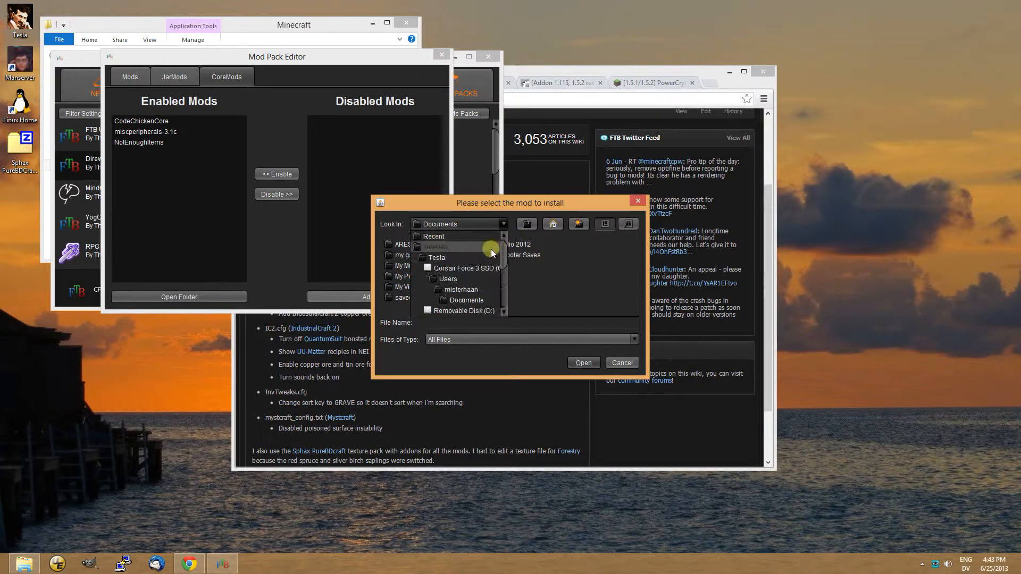
left_click(537, 248)
Copy the Minecraft folder's path, use it to reach C:\Applications\Minecraft in the file chooser, and add PowerCrystalsCore-1.0.3-34.jar as a core mod.
left_click(265, 37)
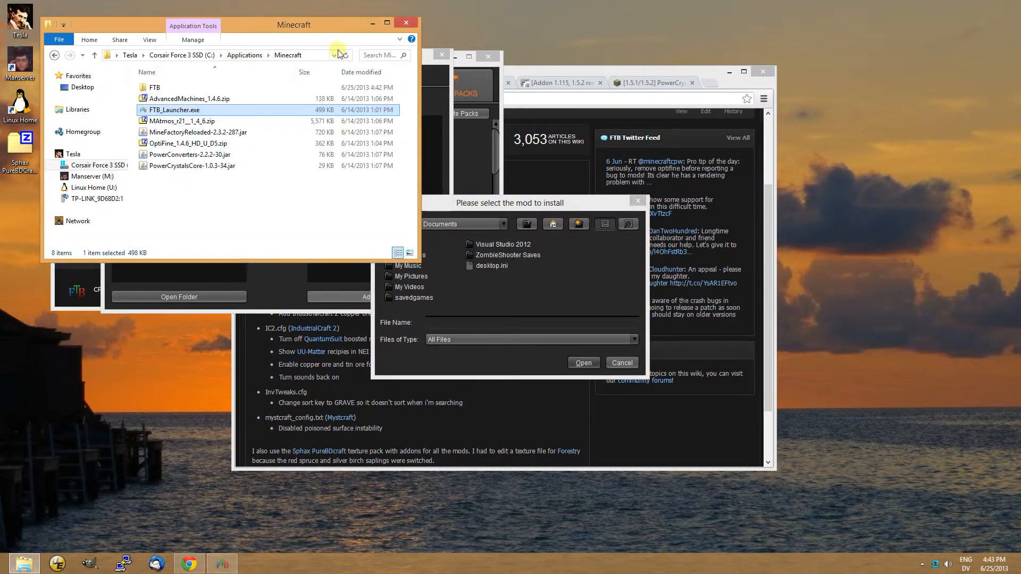
left_click(316, 60)
right_click(316, 60)
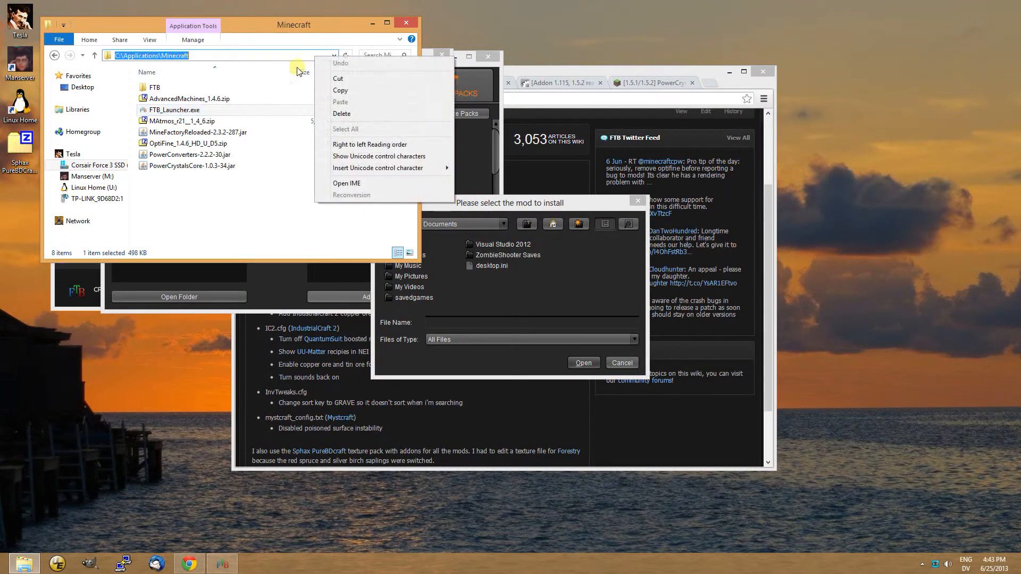
left_click(340, 91)
left_click(470, 325)
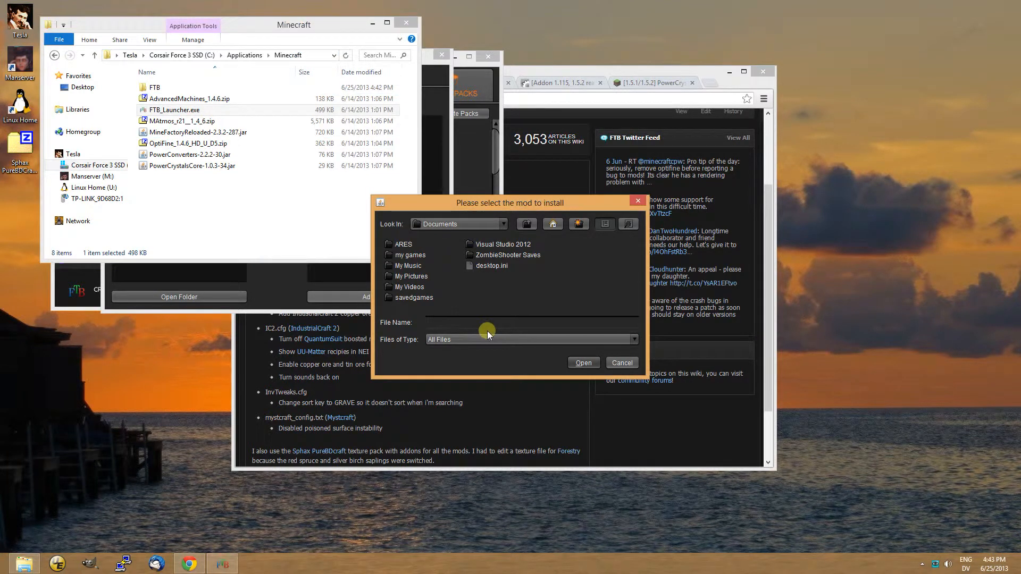
key("ctrl+v")
key("Return")
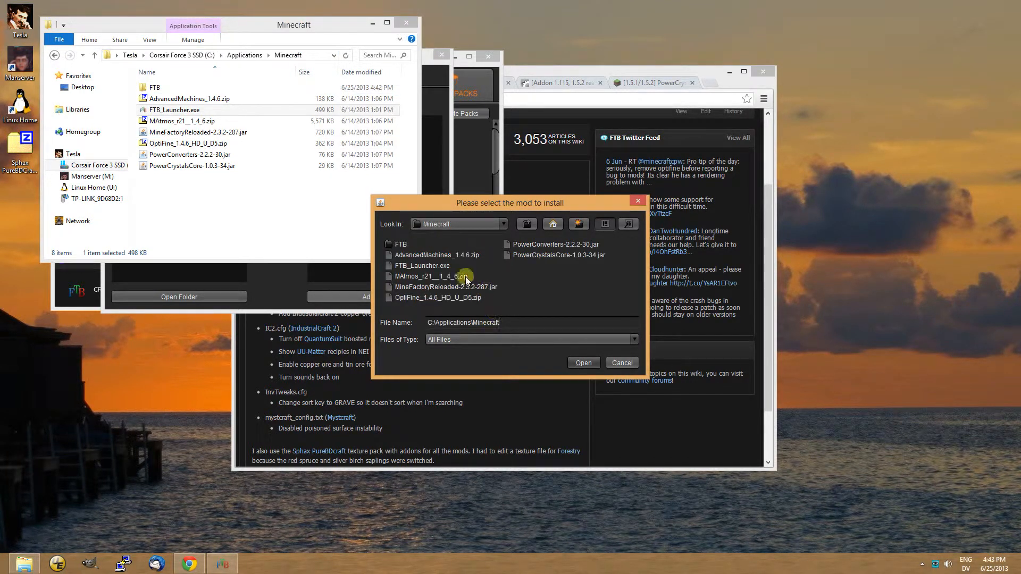
left_click(521, 257)
left_click(583, 363)
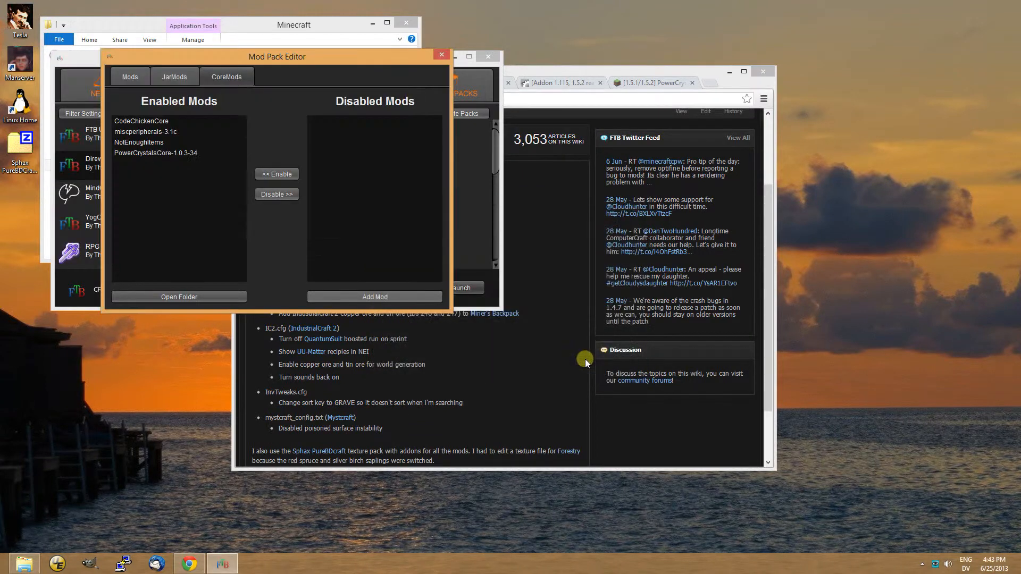
Add OptiFine_1.4.6_HD_U_D5.zip from the Minecraft folder to the pack's jar mods.
left_click(176, 77)
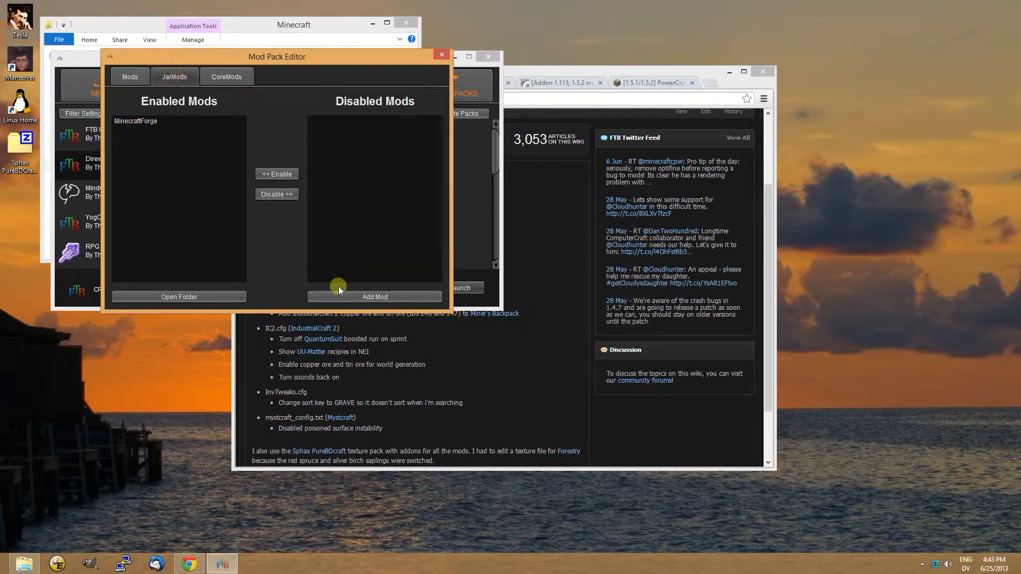
left_click(352, 297)
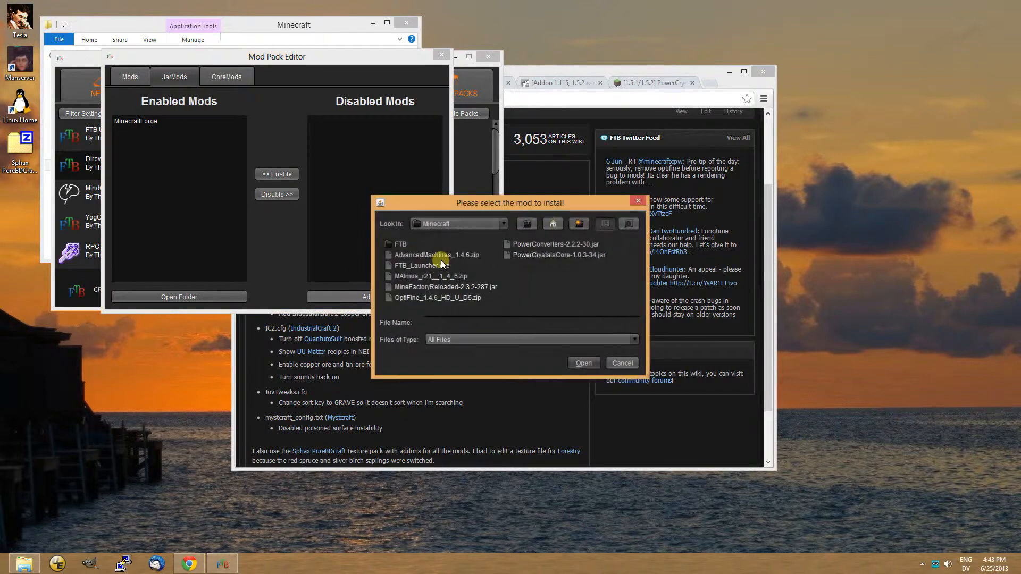
left_click(431, 298)
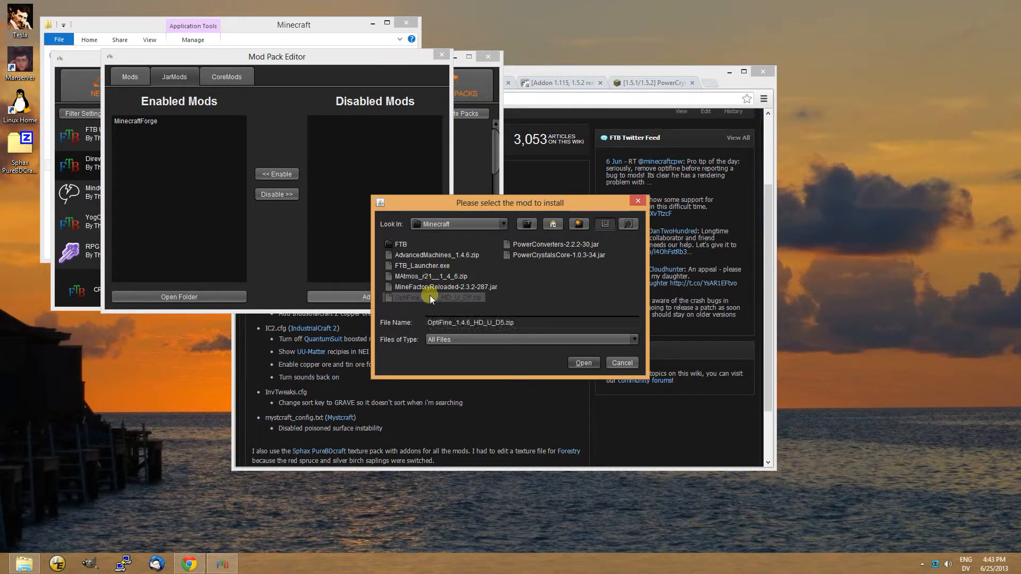
left_click(582, 363)
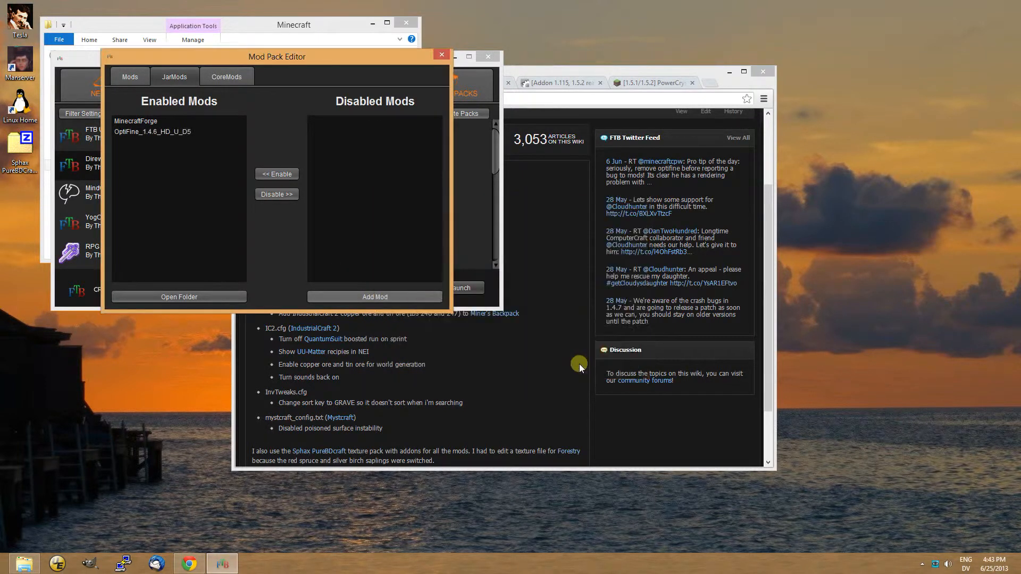
Add AdvancedMachines_1.4.6.zip from the Minecraft folder to the pack's regular mods.
left_click(132, 77)
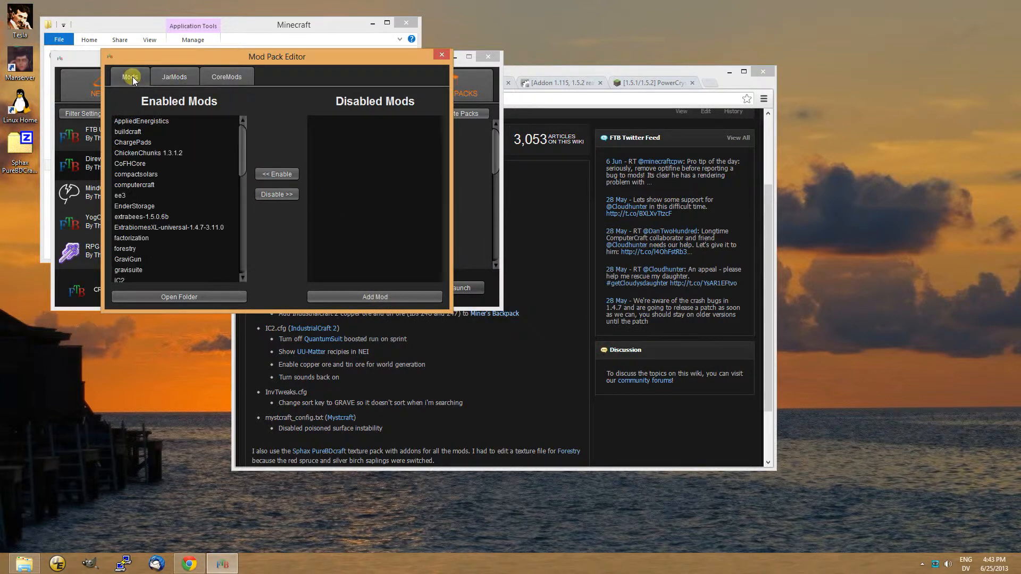
left_click(352, 298)
left_click(447, 255)
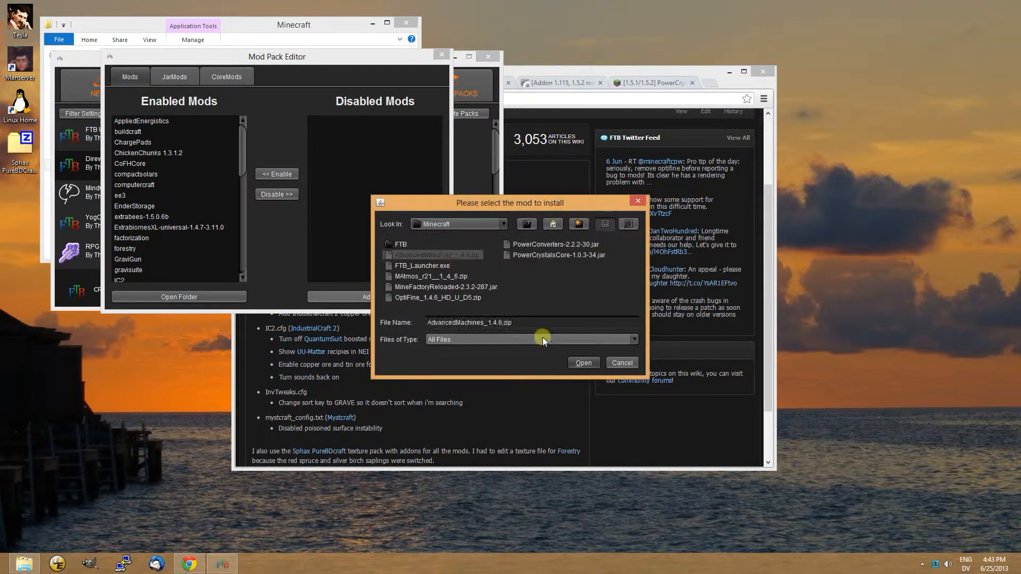
left_click(578, 361)
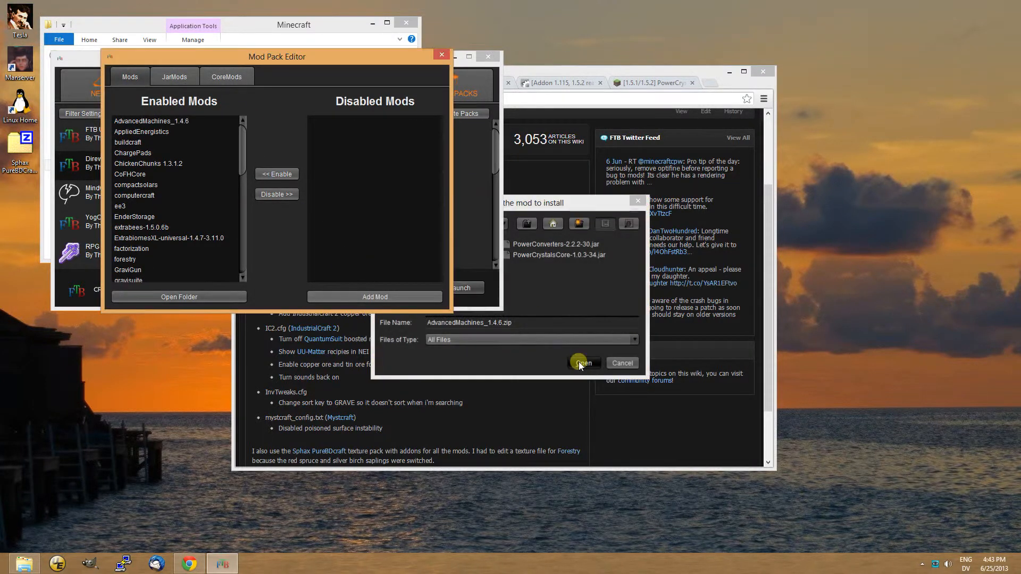
Add MineFactoryReloaded-2.3.2-287.jar and PowerConverters-2.2.2-30.jar to the pack's regular mods and close the Mod Pack Editor.
left_click(380, 296)
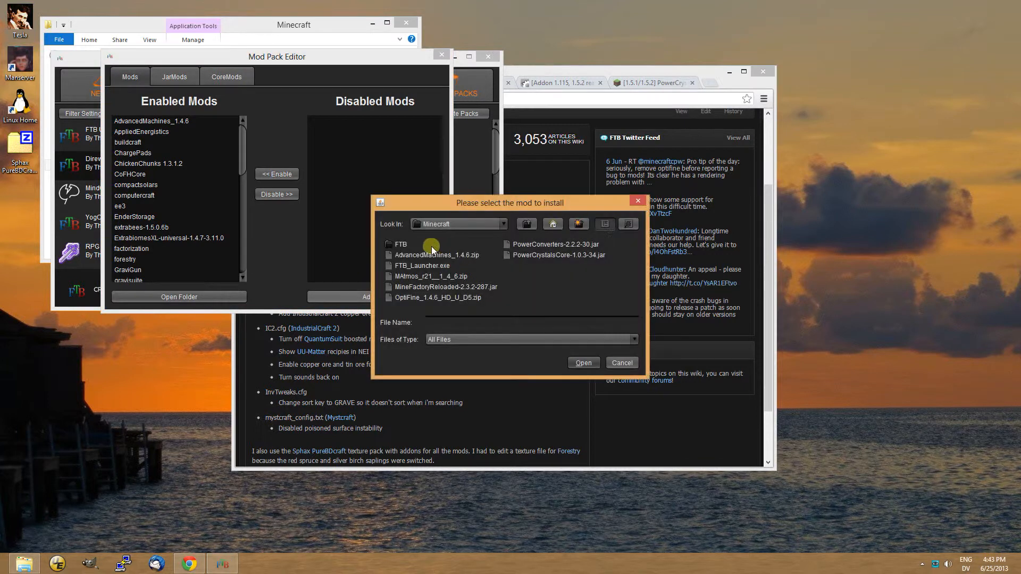
left_click(423, 288)
left_click(583, 363)
left_click(391, 293)
left_click(544, 245)
left_click(583, 362)
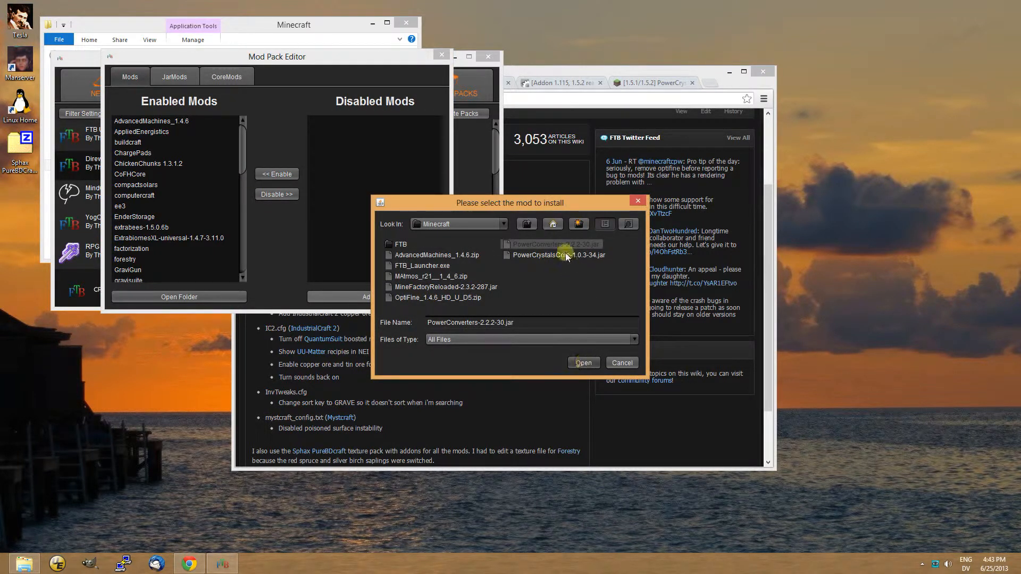
left_click(583, 363)
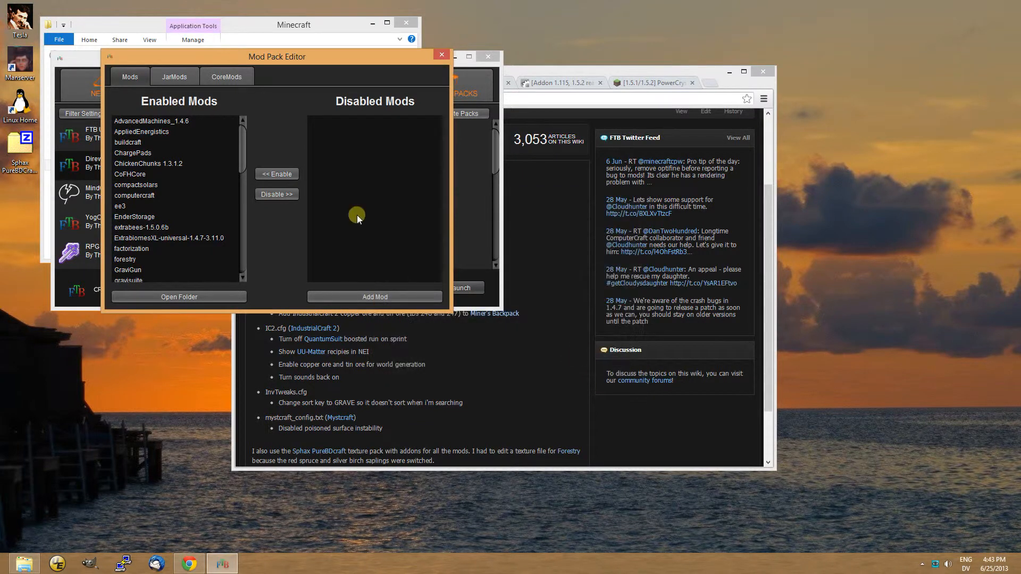
left_click(441, 55)
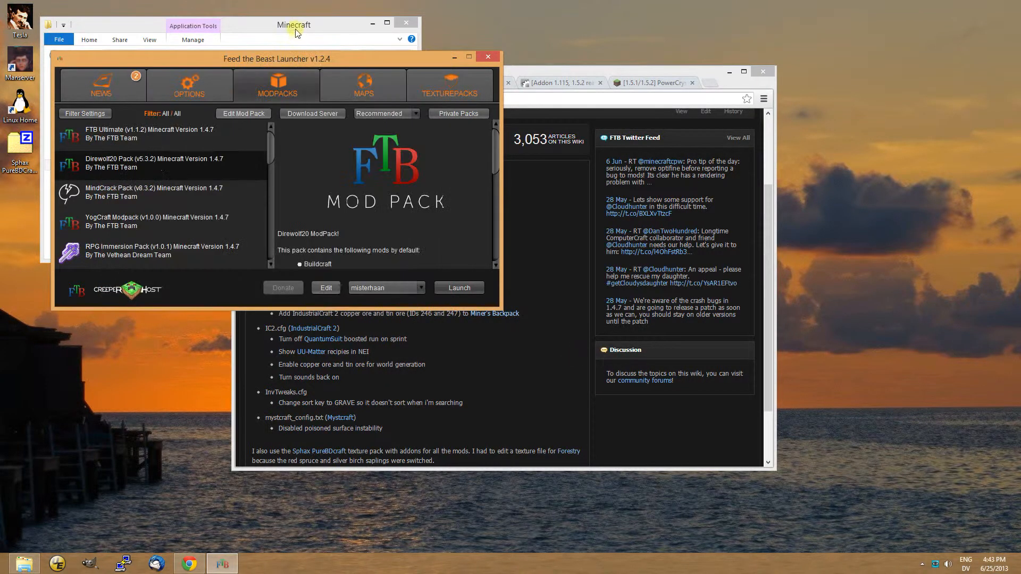
Open the MAtmos_r21__1_4_6.zip archive from the Minecraft folder, and browse the folder window to FTB\Direwolf20\minecraft.
left_click(296, 26)
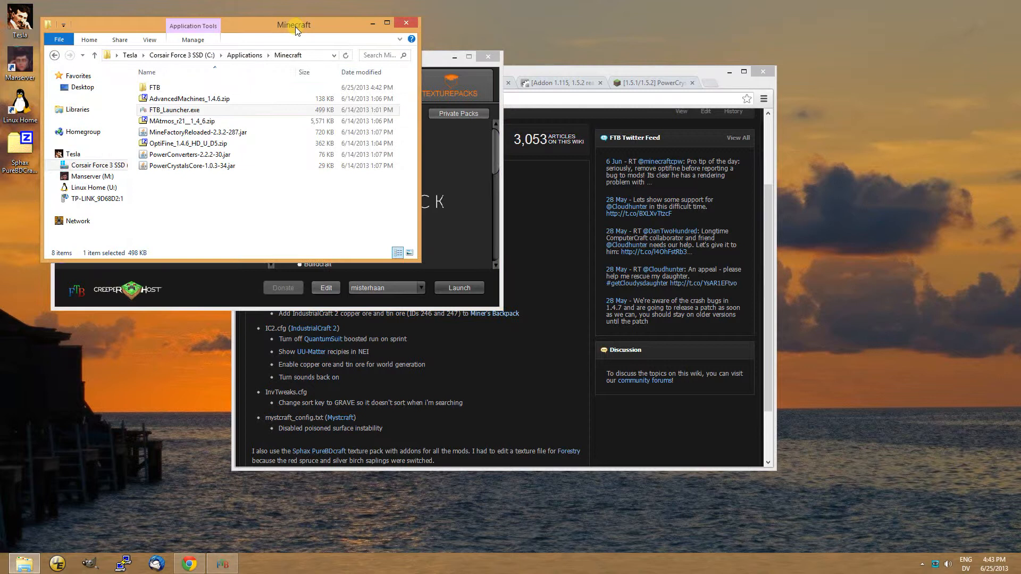
double_click(166, 121)
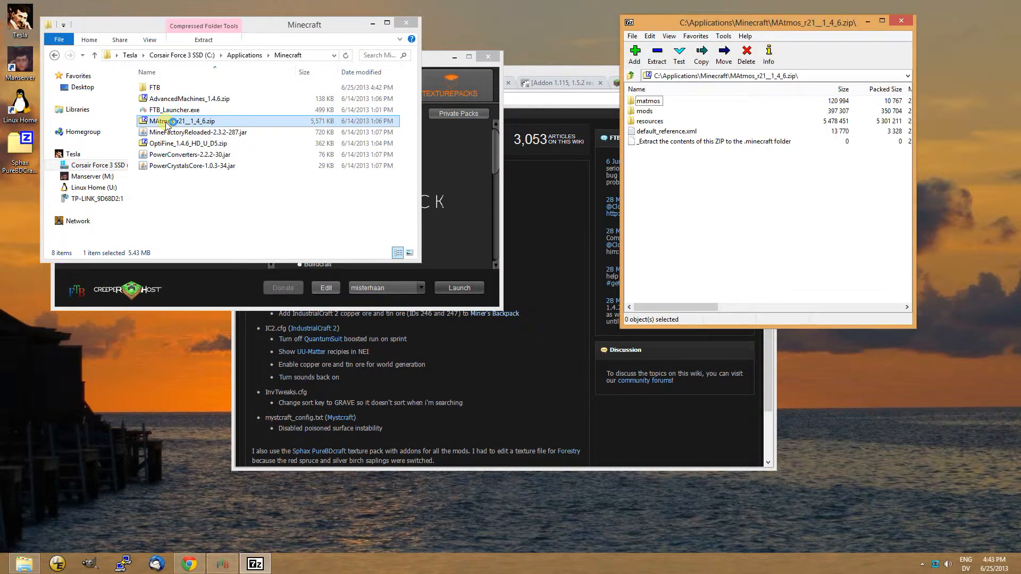
double_click(162, 89)
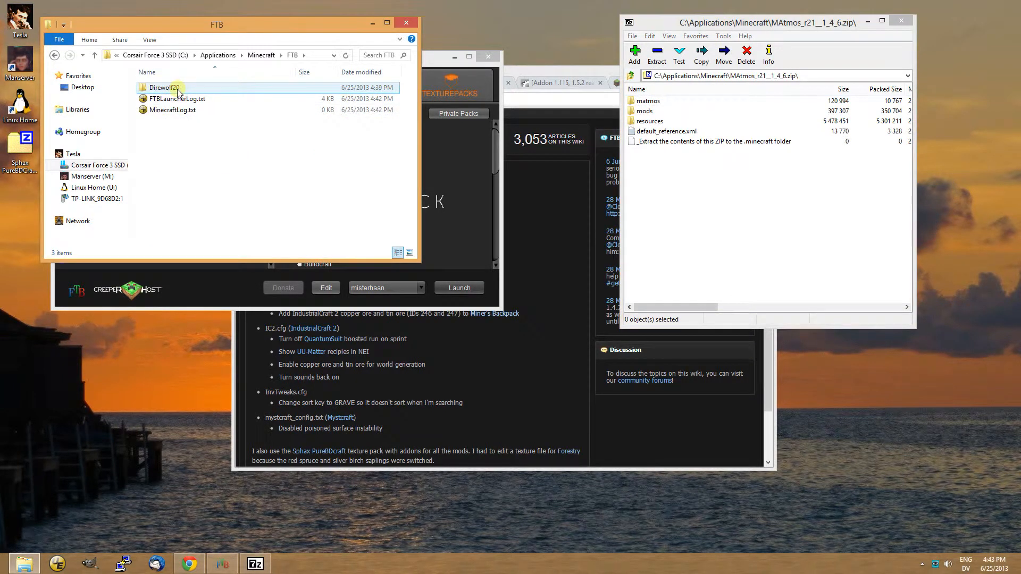
double_click(179, 89)
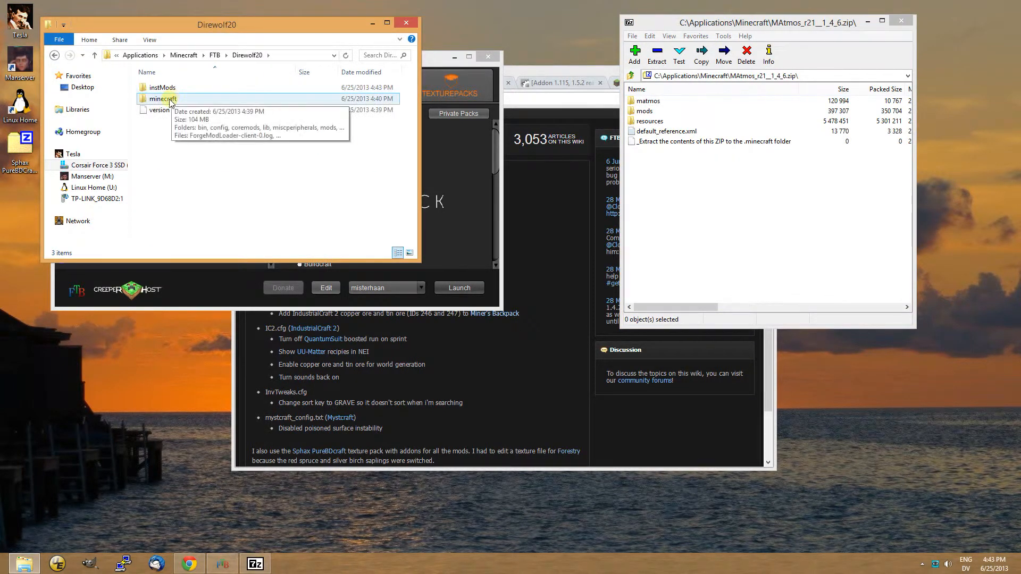
double_click(172, 99)
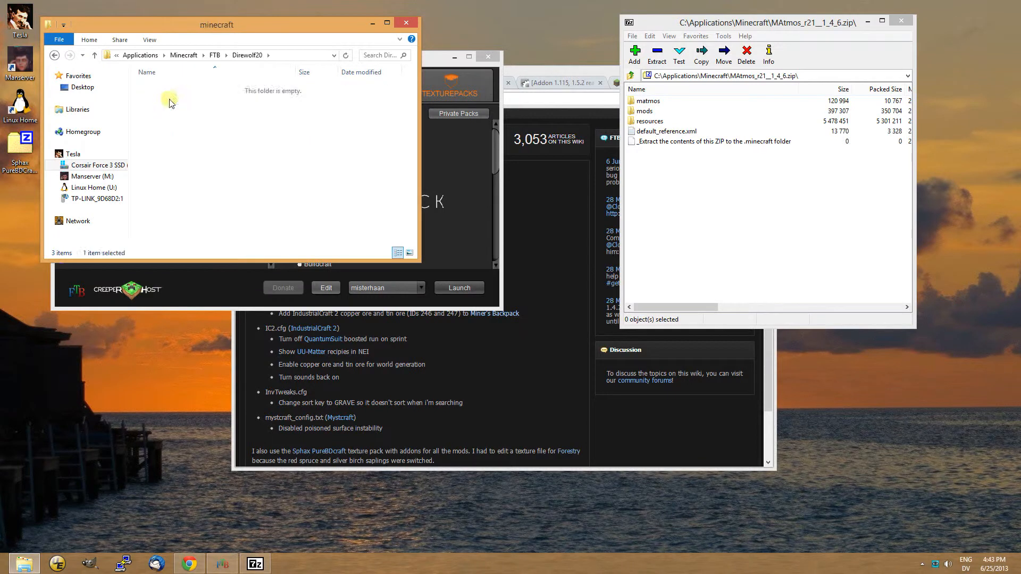
Extract matmos, mods, resources and default_reference.xml from the MAtmos archive into the Direwolf20 minecraft folder.
left_click(687, 143)
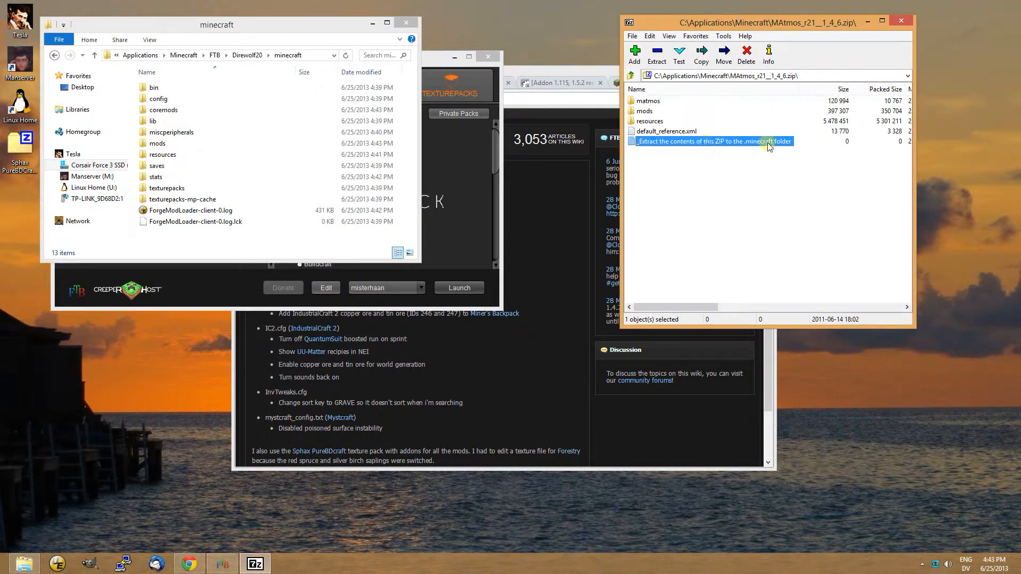
left_click(680, 133)
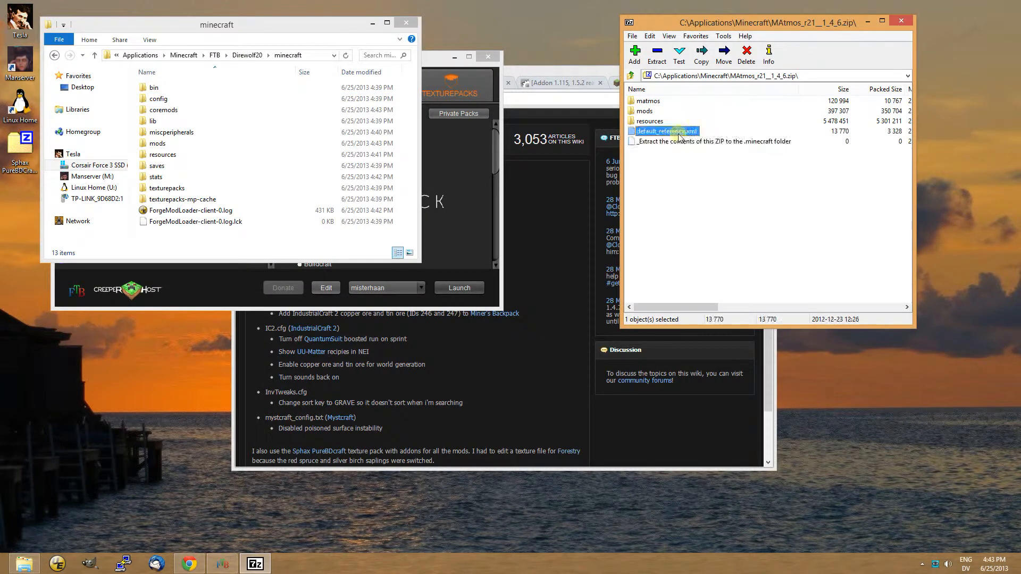
left_click(650, 105, "shift")
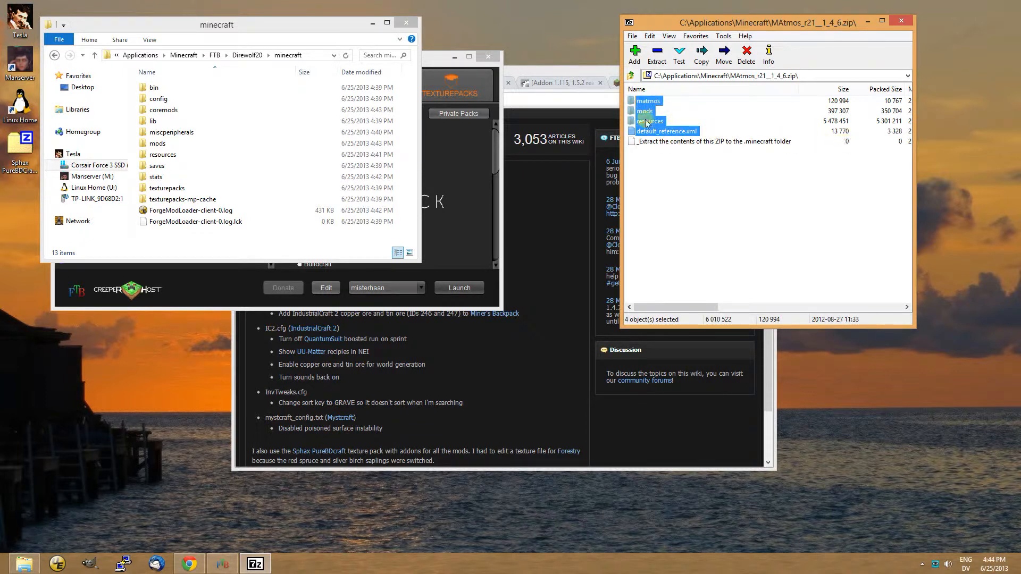
left_click_drag(653, 124, 248, 234)
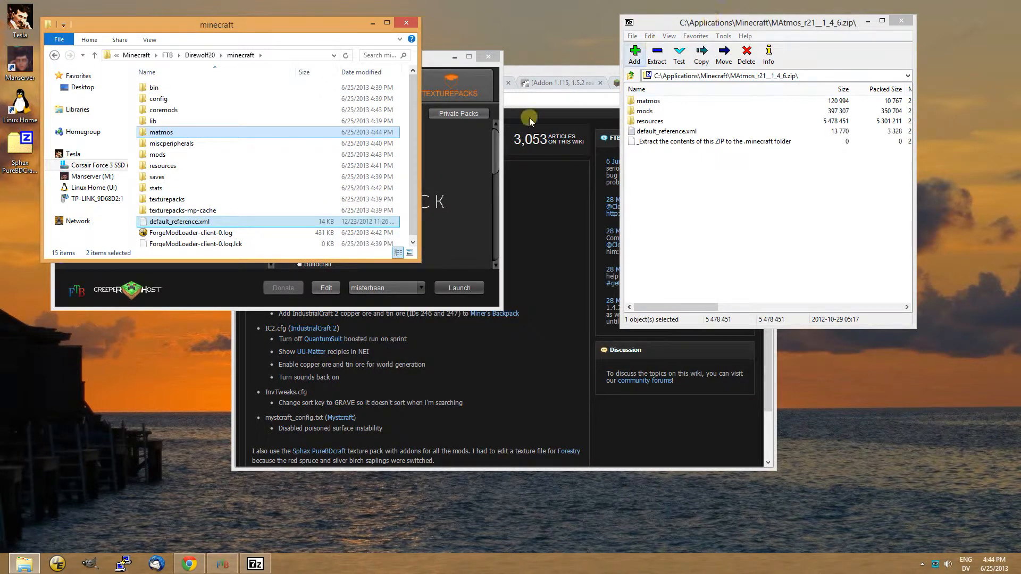
left_click_drag(411, 202, 433, 111)
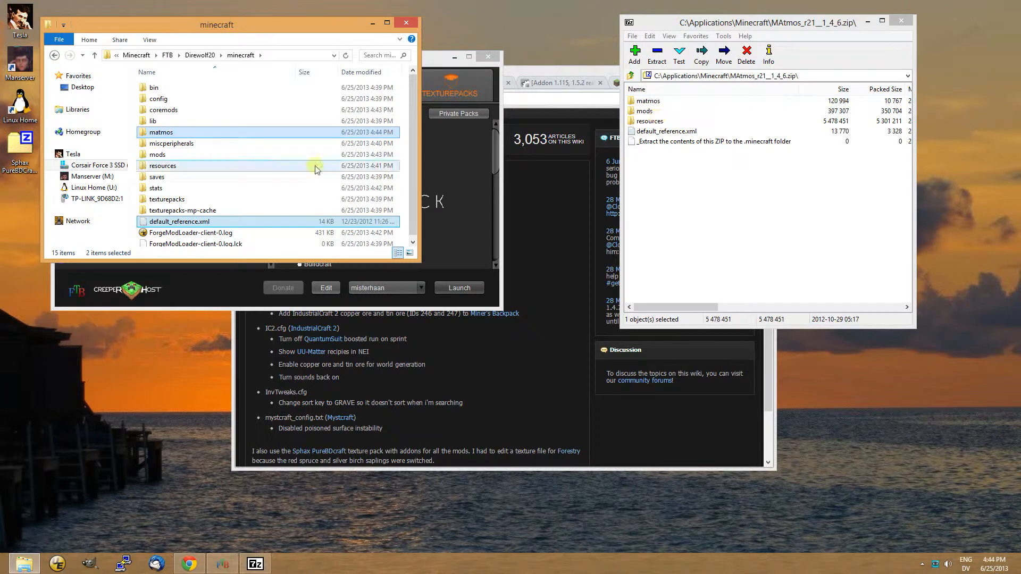
Go back to the FTB folder and close the MAtmos archive window.
left_click(55, 56)
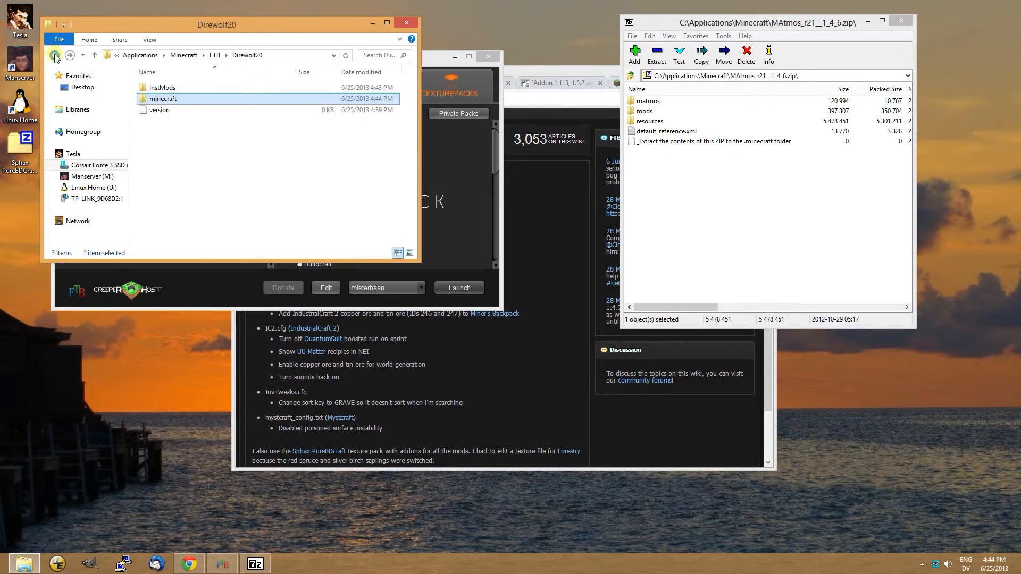
left_click(54, 56)
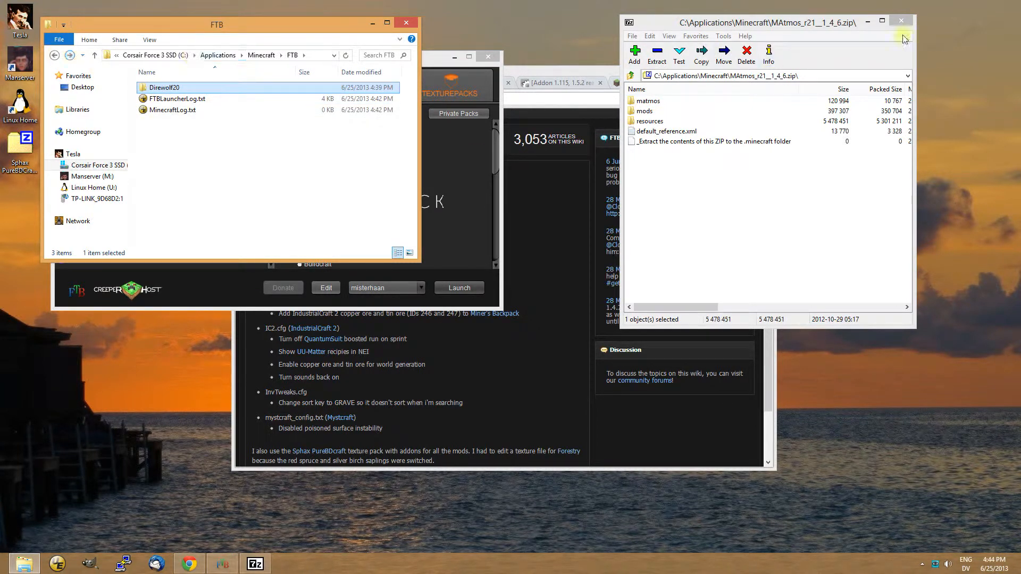
left_click(663, 21)
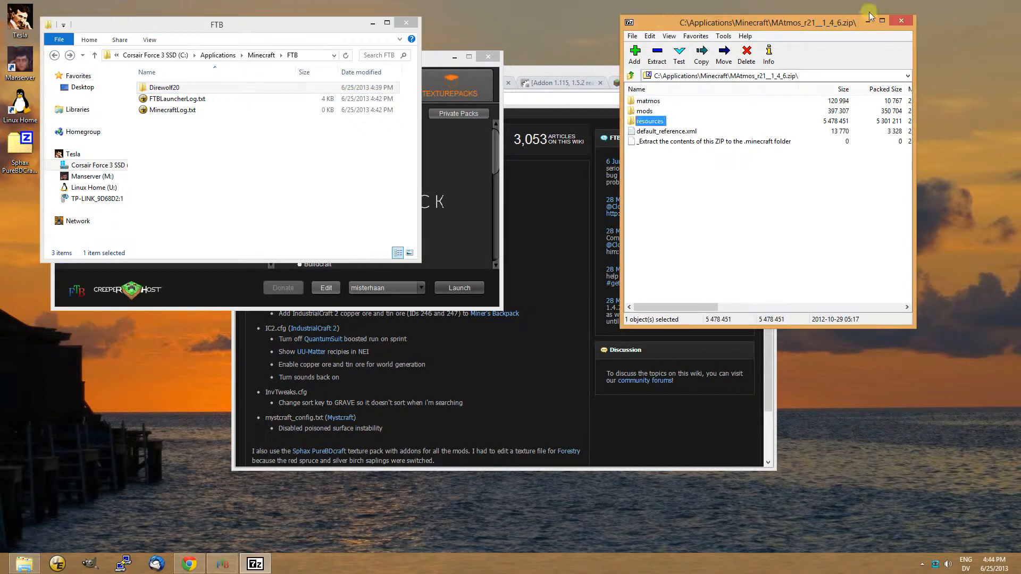
left_click(904, 21)
Launch the Direwolf20 Pack from the Feed the Beast Launcher and accept the mod pack update without backing up config files.
left_click(494, 159)
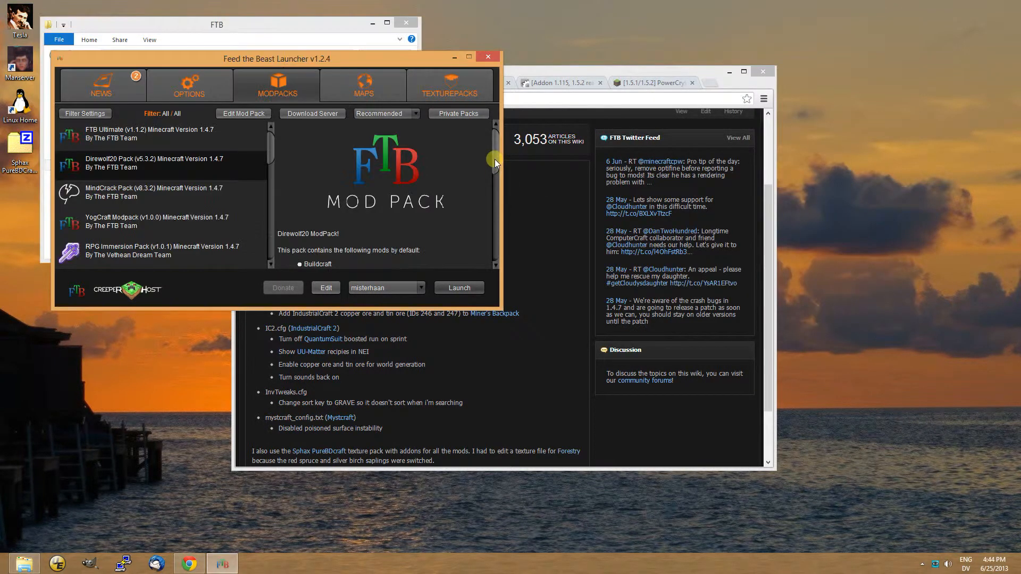
left_click(470, 287)
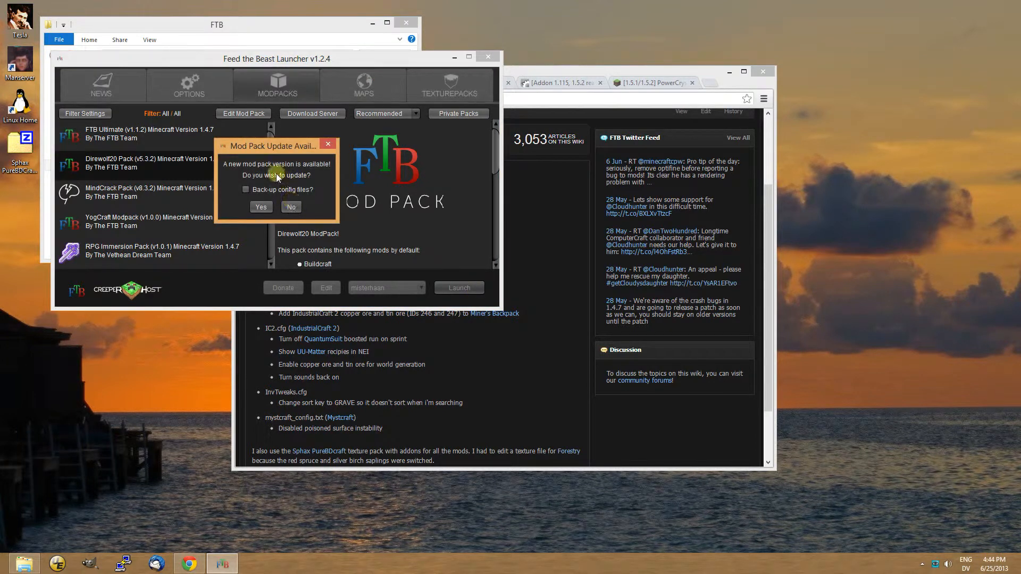
left_click(264, 208)
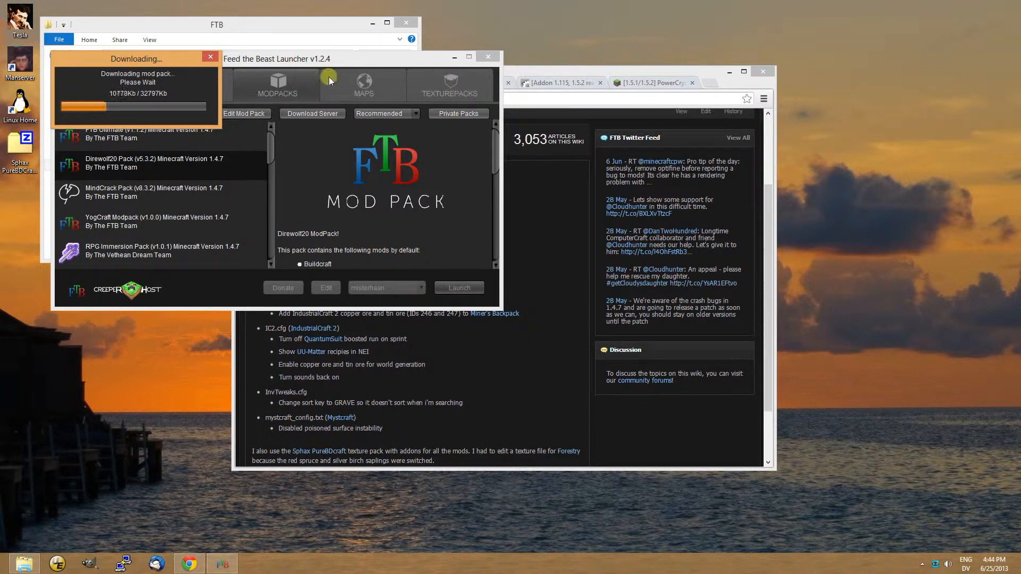
Open the Direwolf20 pack's minecraft\texturepacks folder and move the Sphax PureBDCraft 64x MC14.zip texture pack into it from the desktop.
left_click(261, 24)
double_click(154, 88)
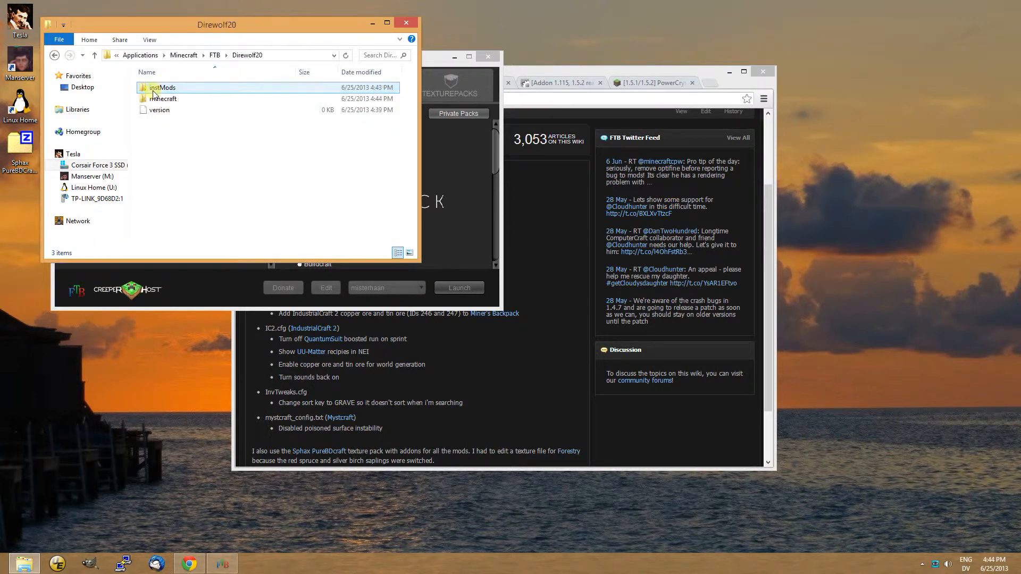
double_click(159, 100)
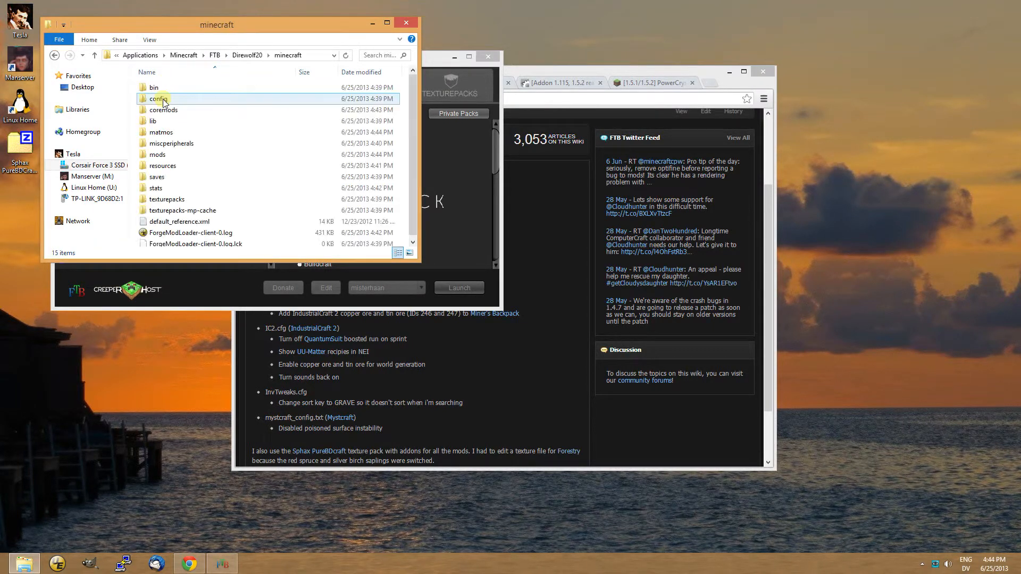
double_click(166, 200)
left_click_drag(16, 158, 222, 160)
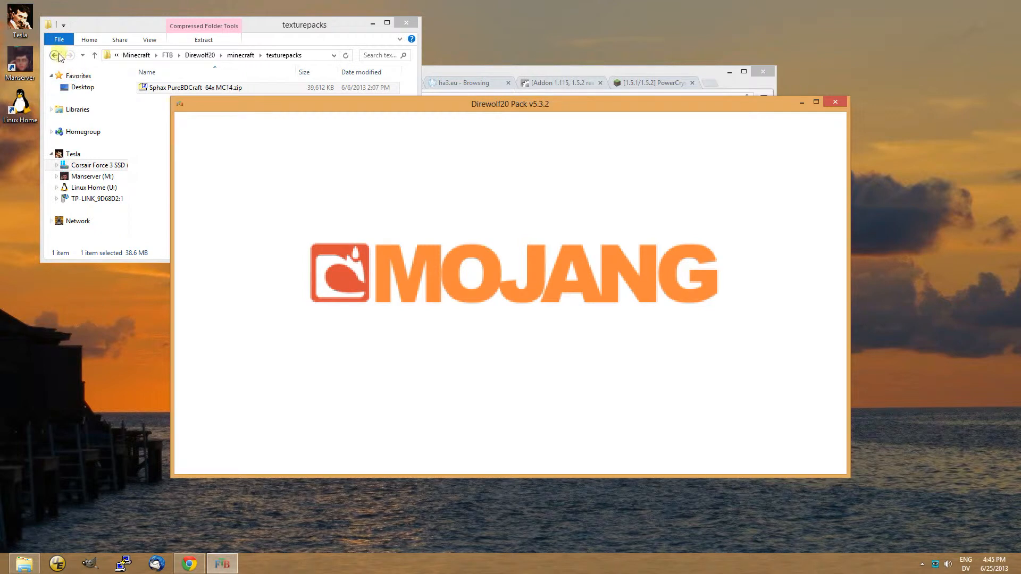
Go back from texturepacks to the top-level Minecraft folder, and from there open FTB\Direwolf20\minecraft.
left_click(55, 56)
left_click(55, 56)
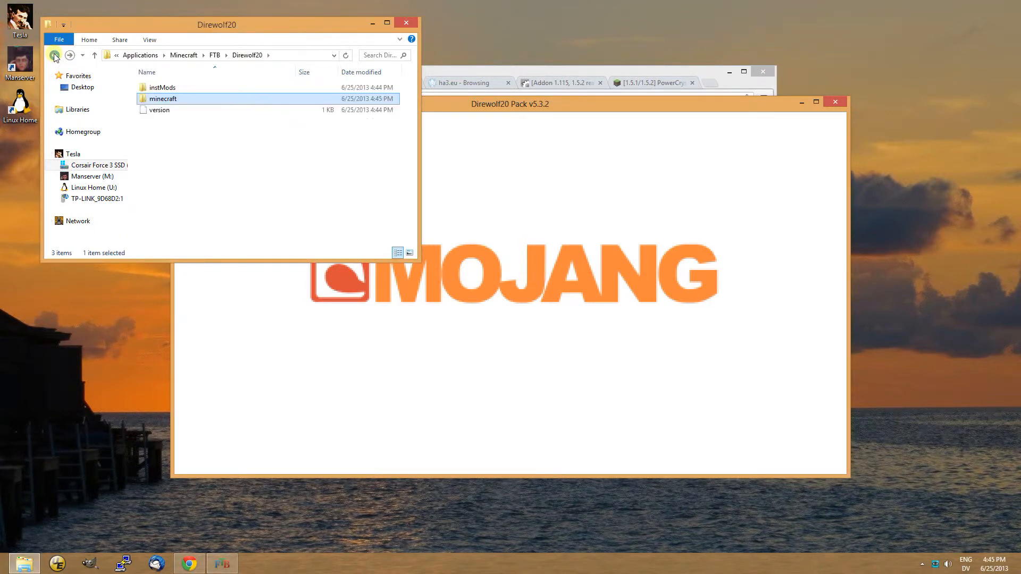
left_click(55, 56)
left_click(55, 56)
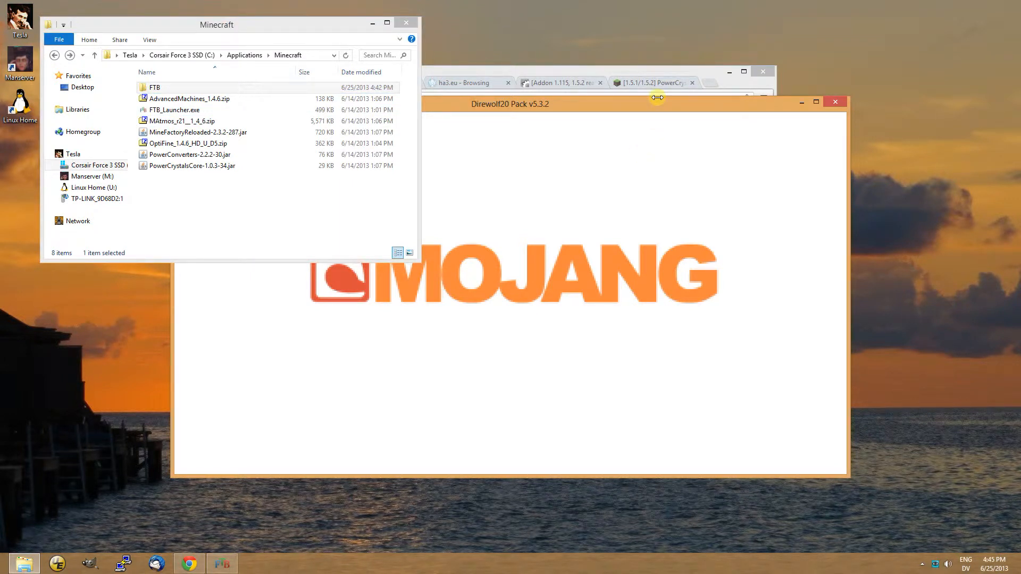
double_click(162, 88)
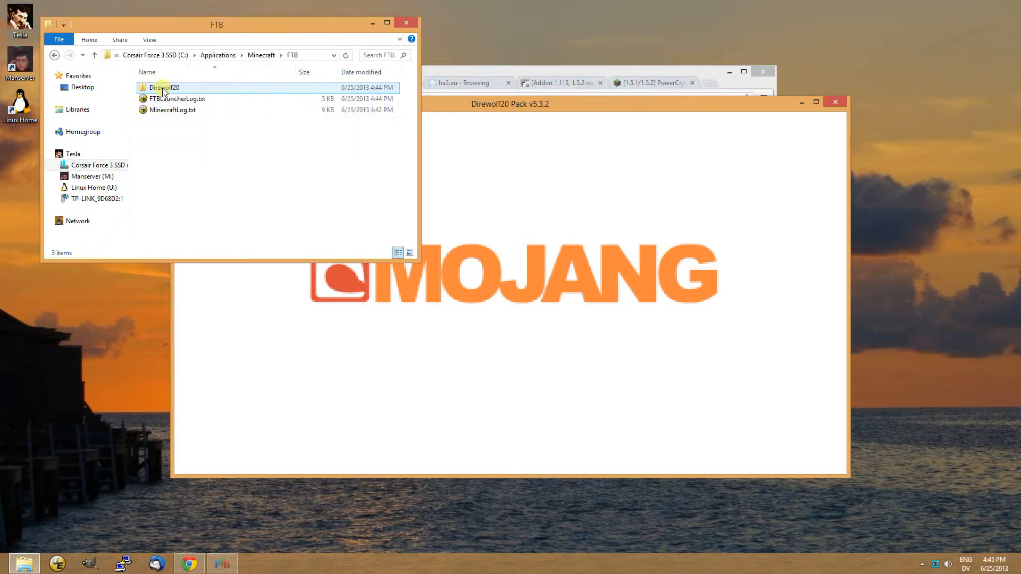
double_click(168, 91)
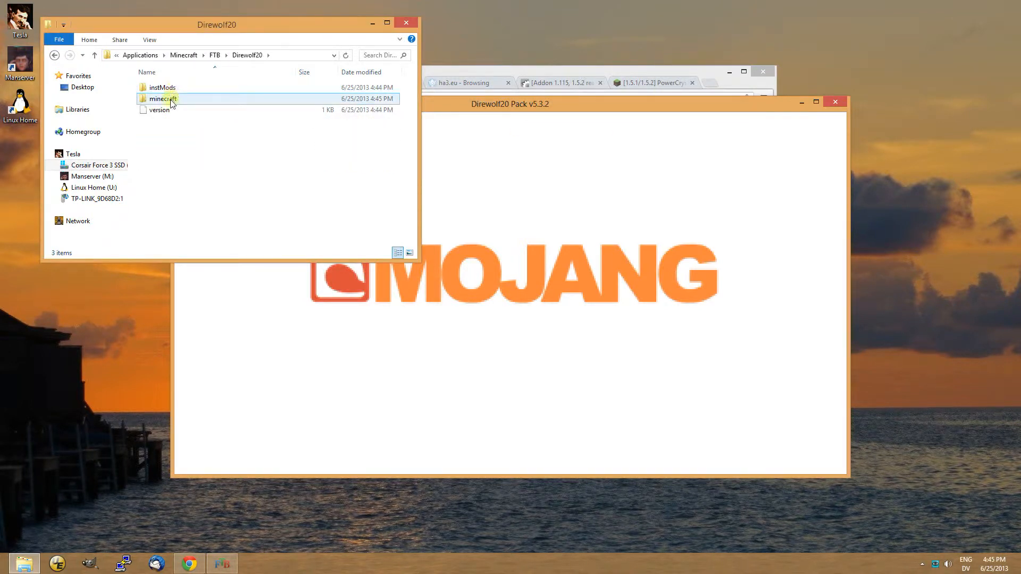
double_click(173, 101)
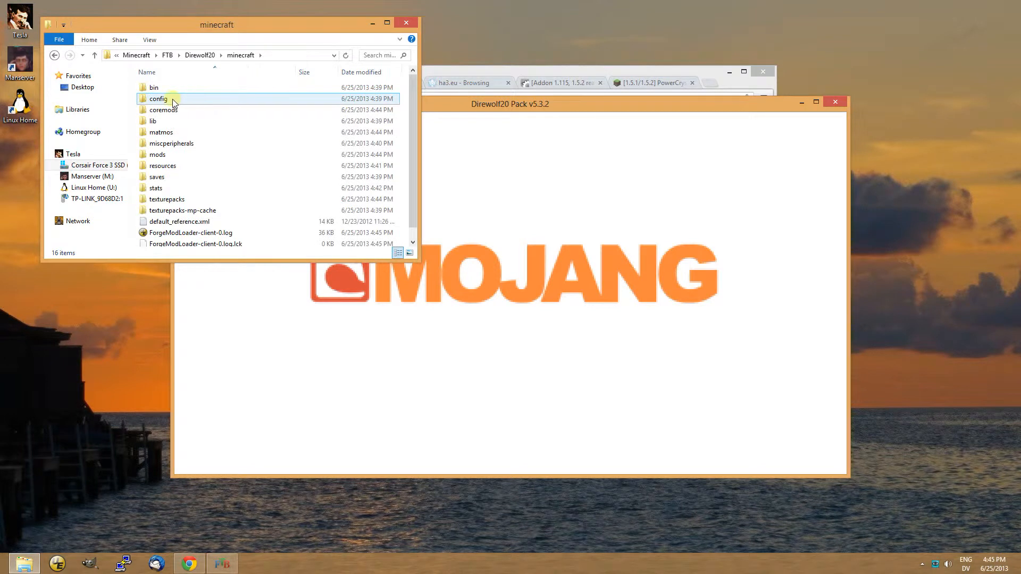
Open the pack's config folder, check the added mods and config tweaks on the wiki page, and quit the running Minecraft game.
double_click(159, 99)
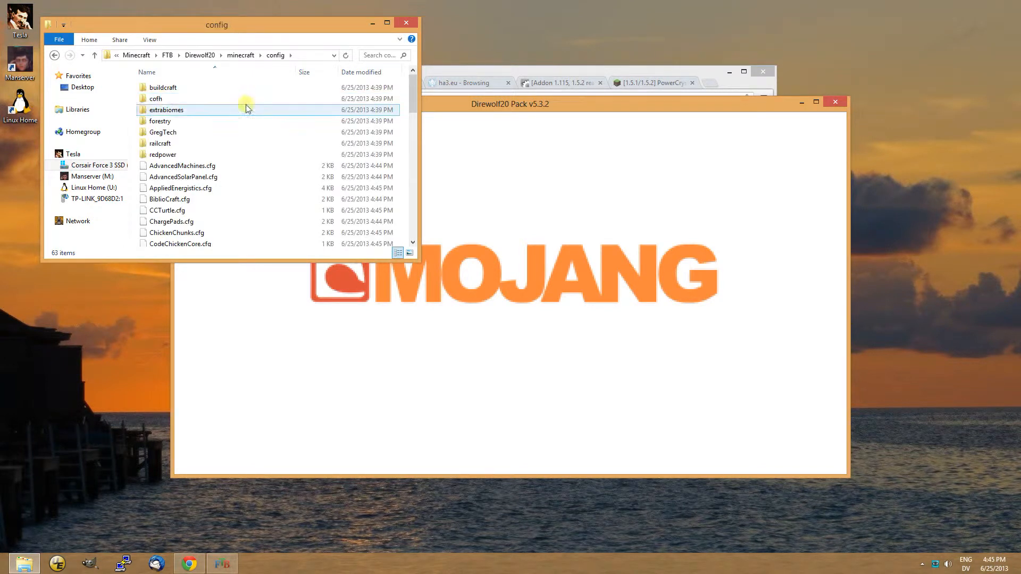
left_click(502, 72)
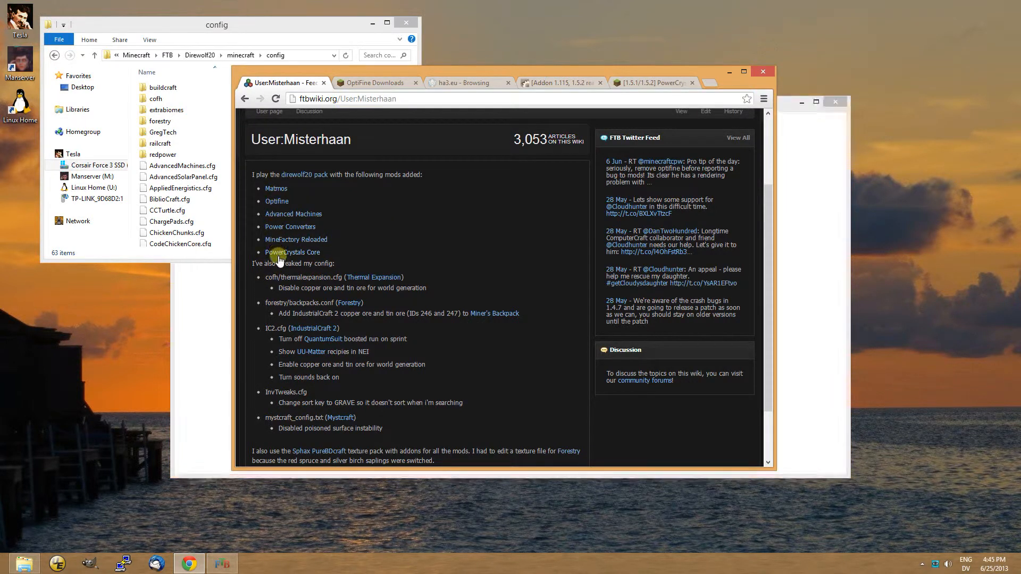
left_click(204, 428)
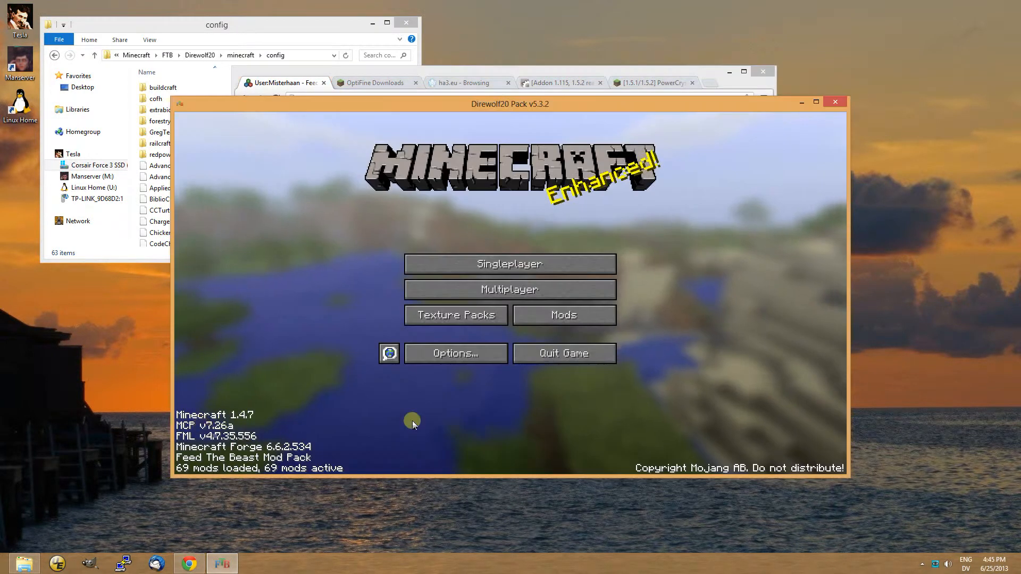
left_click(585, 357)
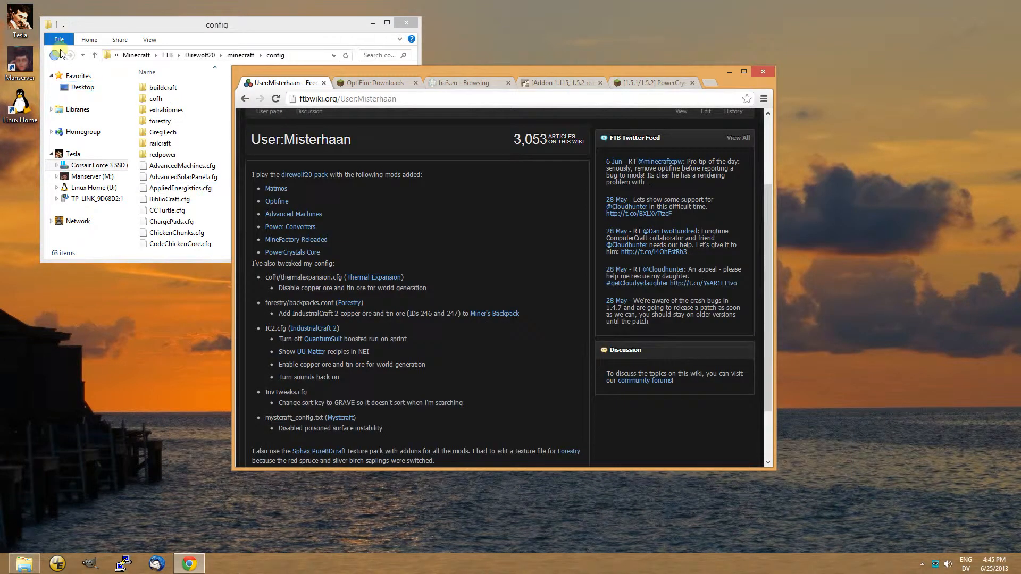
Go back to the top-level Minecraft folder and start FTB_Launcher.exe.
left_click(55, 55)
left_click(55, 56)
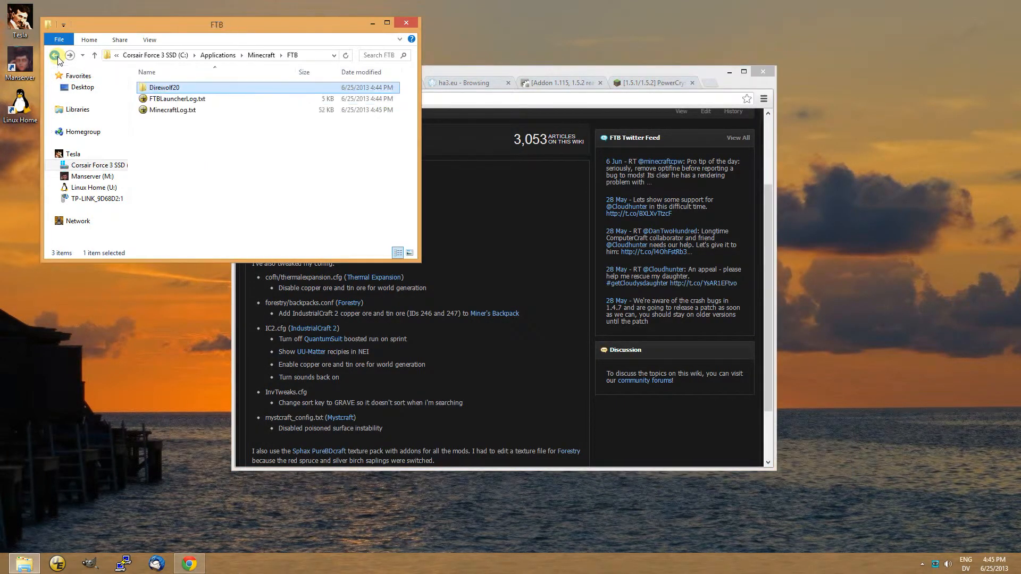
left_click(55, 55)
left_click(168, 112)
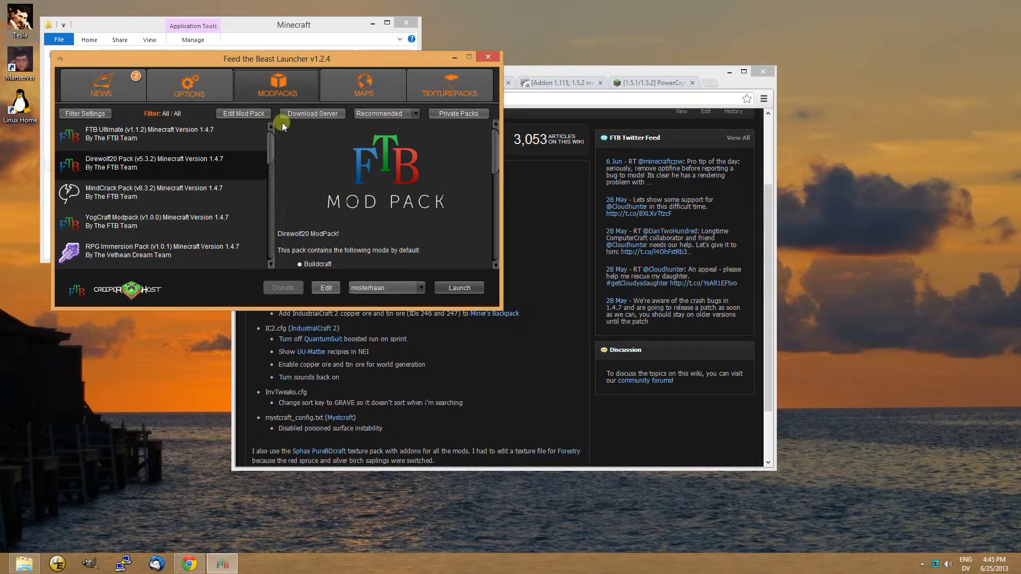
Edit the Direwolf20 mod pack and add PowerCrystalsCore-1.0.3-34.jar as a core mod.
left_click(248, 114)
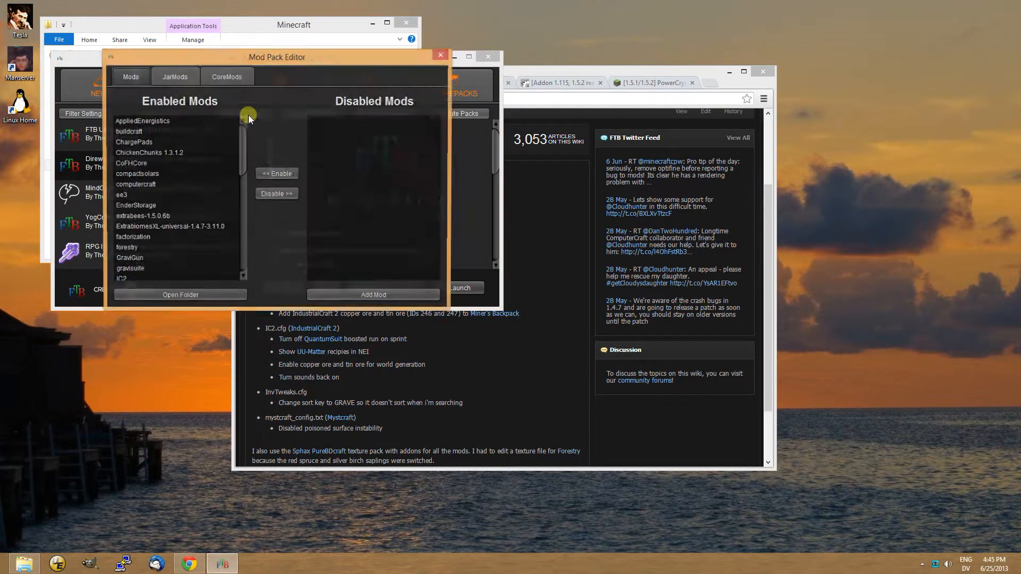
left_click(222, 75)
left_click(375, 297)
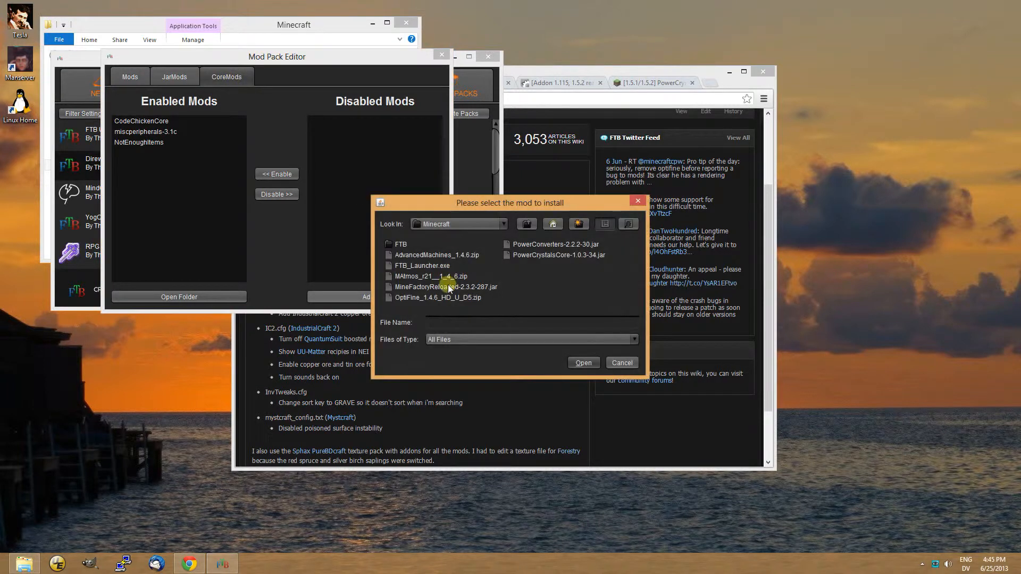
double_click(523, 254)
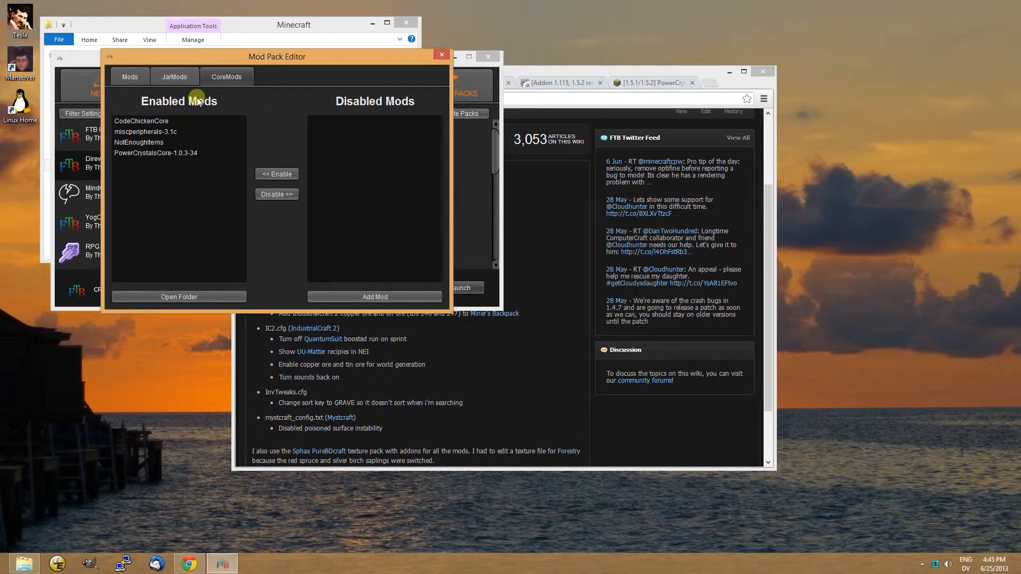
Add OptiFine_1.4.6_HD_U_D5.zip to the mod pack as a jar mod.
left_click(174, 76)
left_click(368, 298)
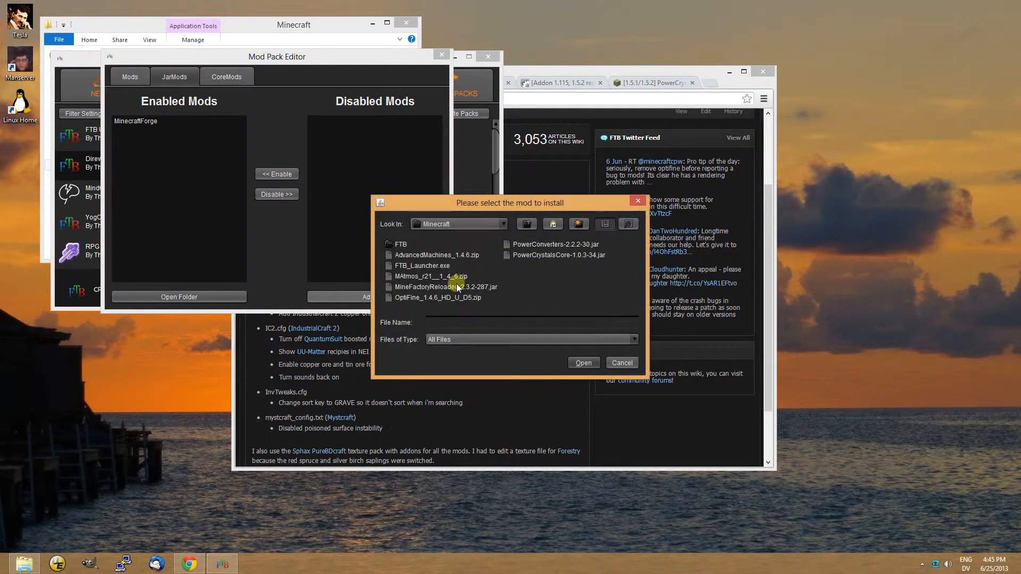
double_click(419, 297)
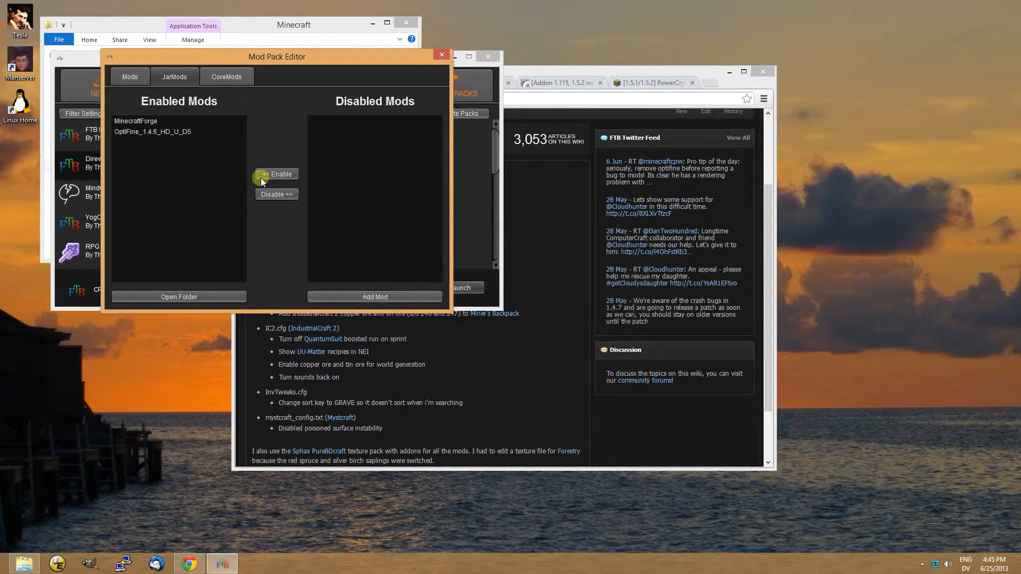
Add AdvancedMachines_1.4.6.zip to the mod pack's regular mods.
left_click(130, 76)
left_click(353, 292)
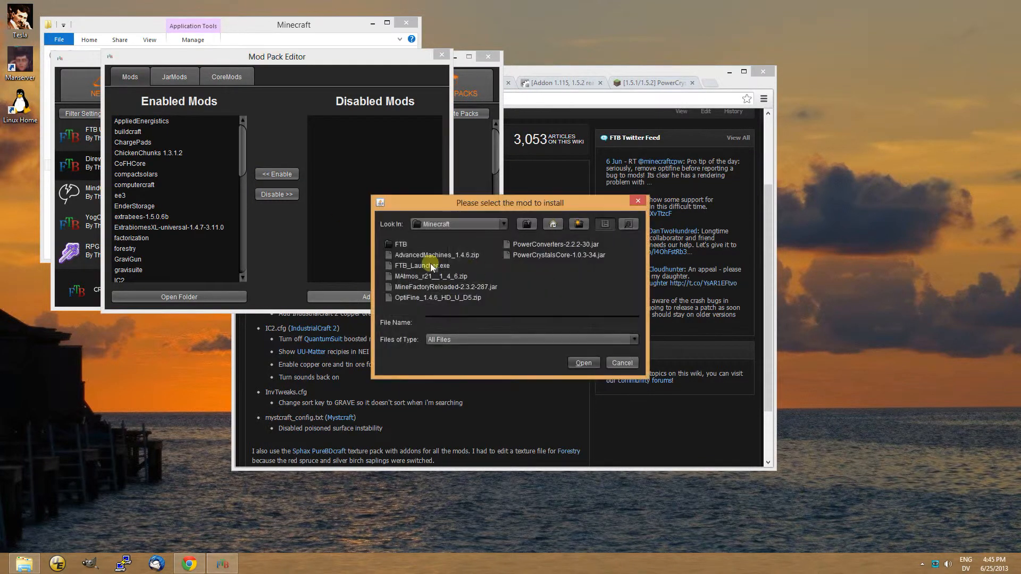
left_click(432, 255)
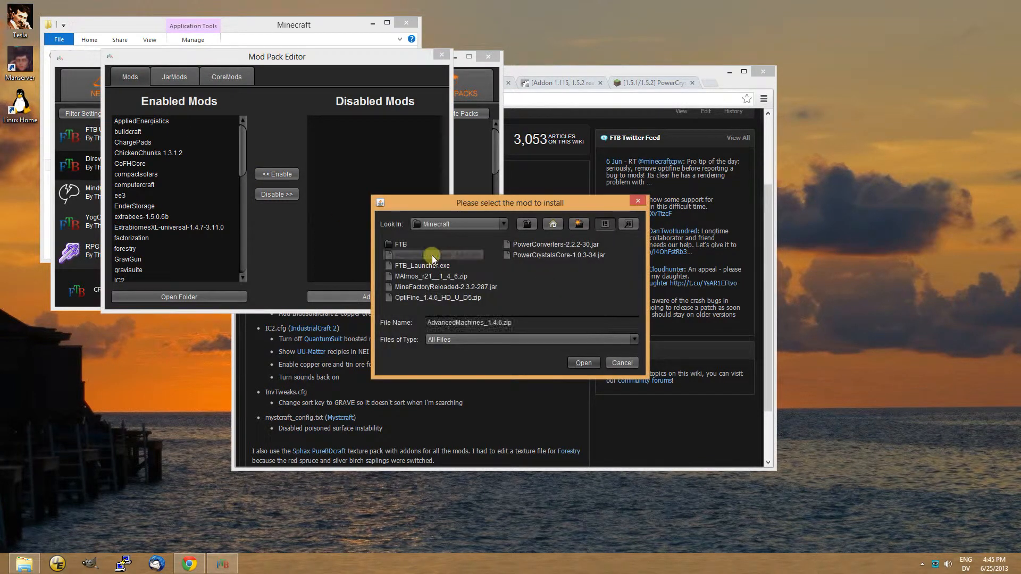
left_click(458, 288)
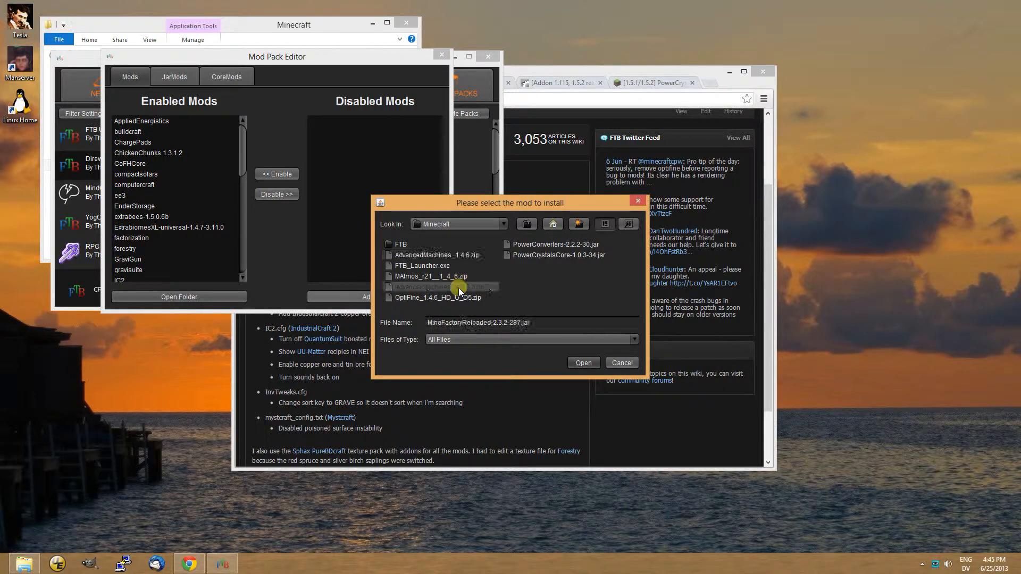
left_click(460, 256)
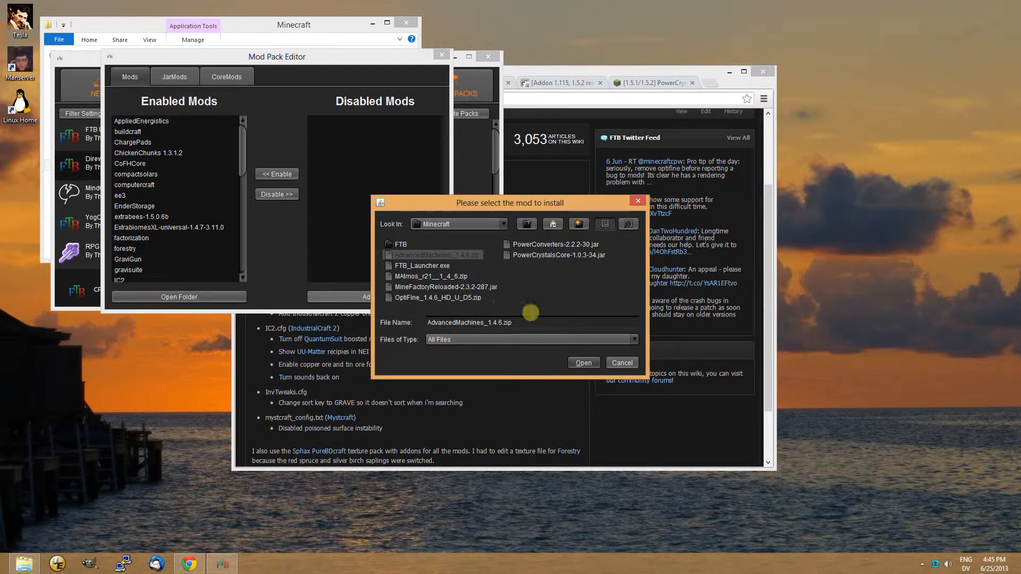
left_click(585, 364)
Add MineFactoryReloaded-2.3.2-287.jar and PowerConverters-2.2.2-30.jar to the regular mods and close the Mod Pack Editor.
left_click(404, 296)
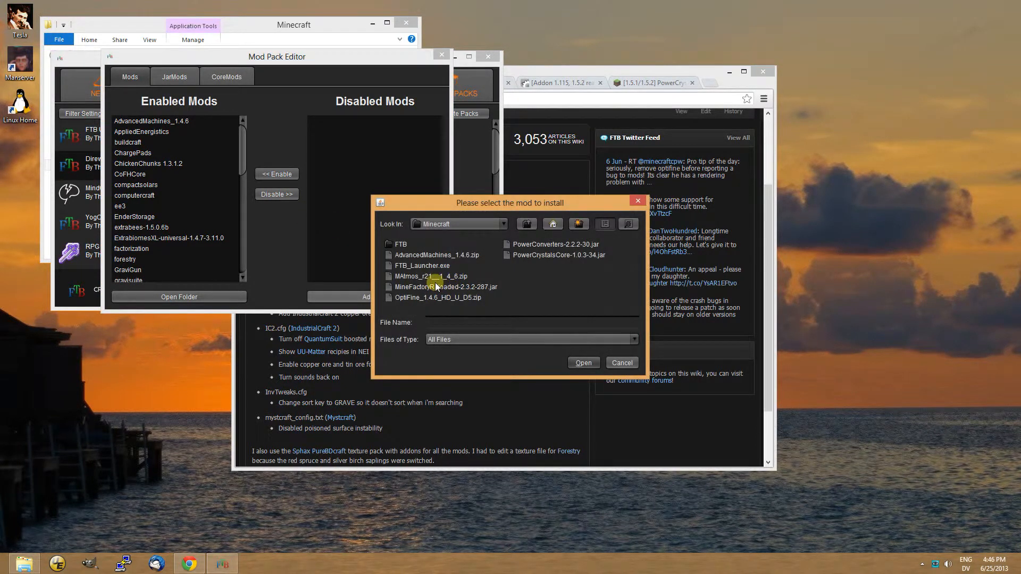
double_click(434, 286)
left_click(375, 298)
double_click(553, 244)
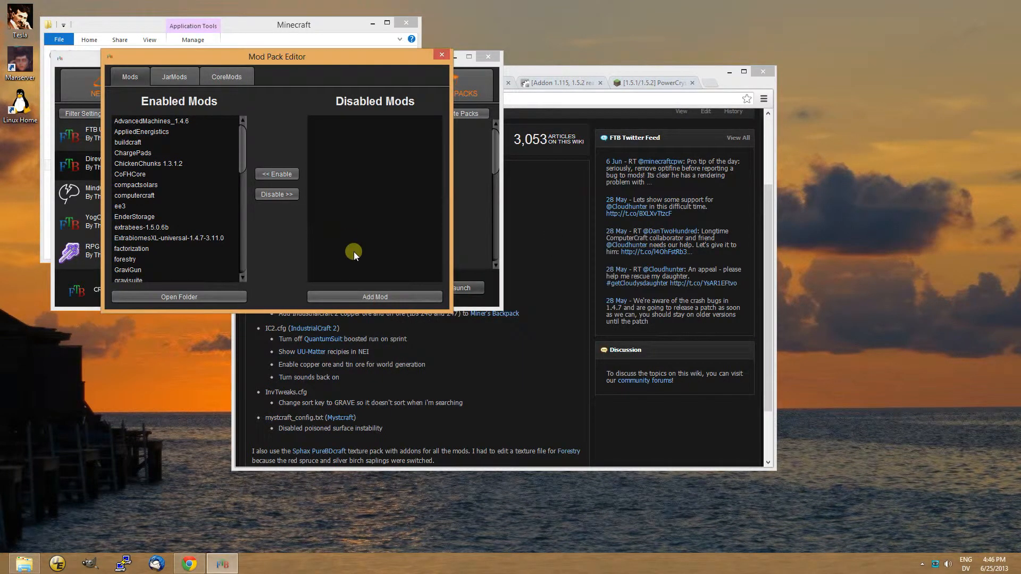
left_click(440, 55)
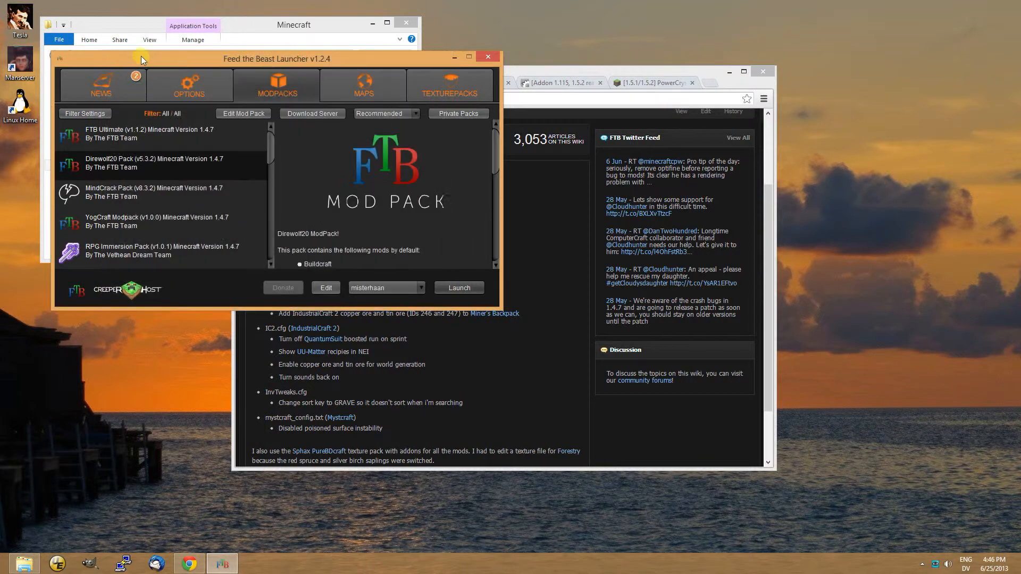
Open the MAtmos_r21__1_4_6.zip archive and browse the file window to FTB\Direwolf20\minecraft.
left_click(251, 26)
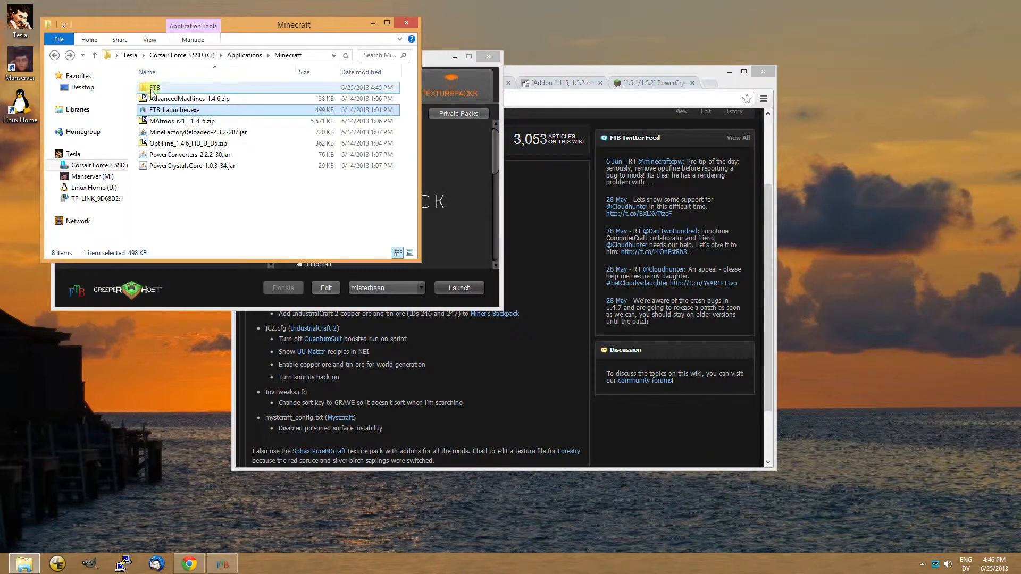
double_click(181, 120)
double_click(152, 89)
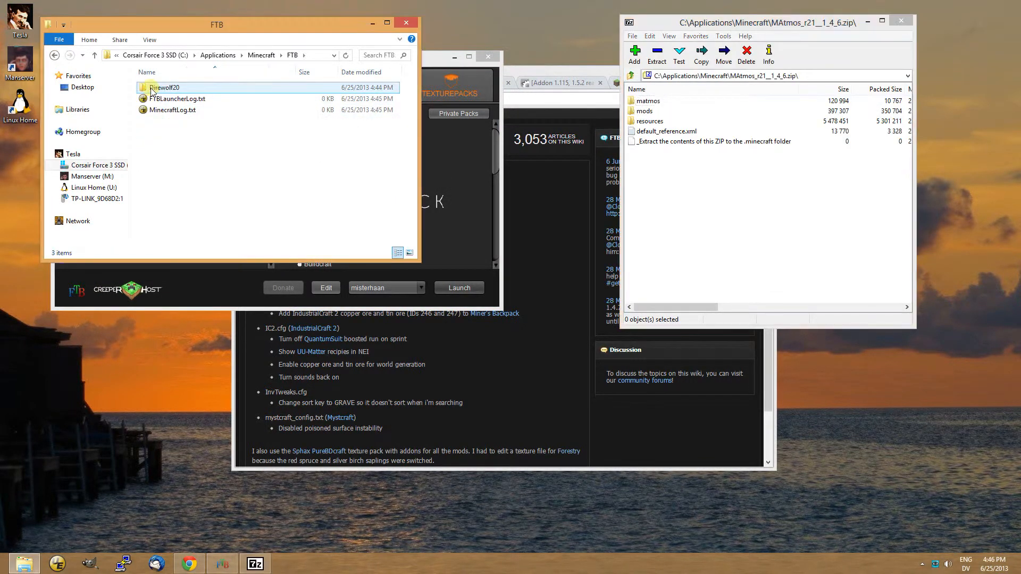
double_click(161, 89)
double_click(162, 99)
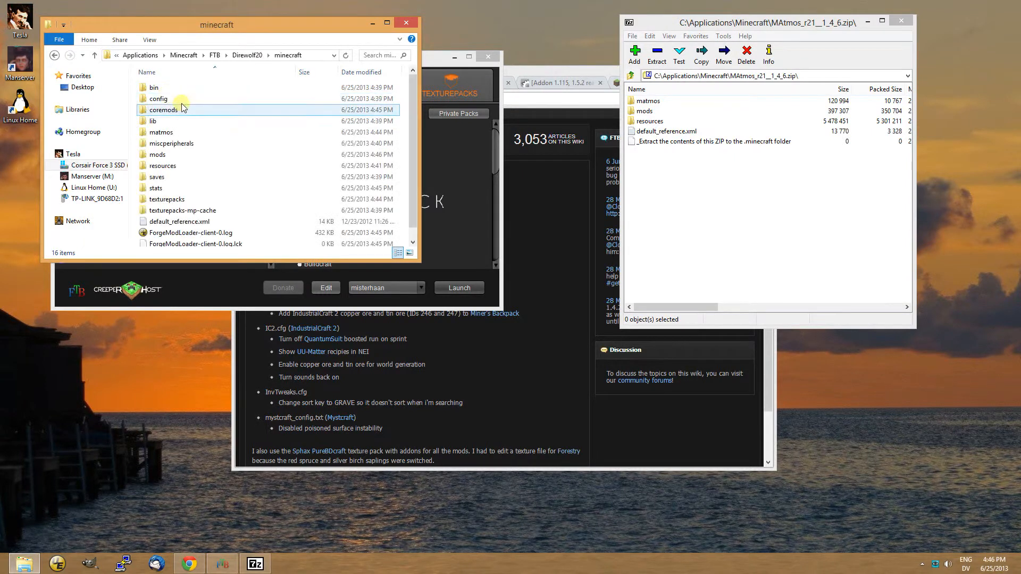
Copy matmos, mods, resources and default_reference.xml from the MAtmos archive into the minecraft folder, skipping files that already exist, and close the archive.
left_click(660, 131)
left_click(645, 101, "shift")
left_click_drag(645, 104, 407, 169)
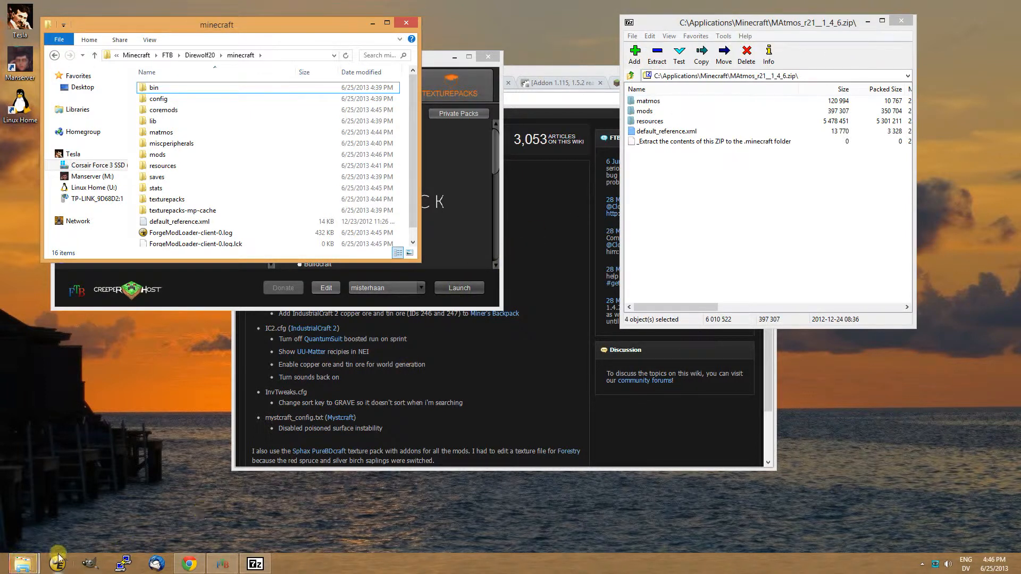
mouse_move(23, 563)
left_click(180, 505)
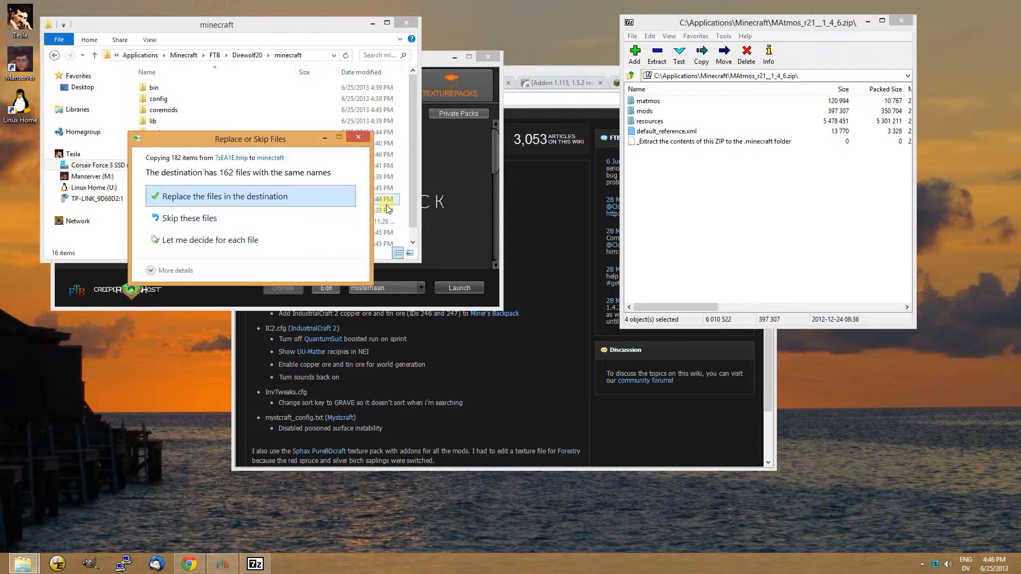
left_click(207, 219)
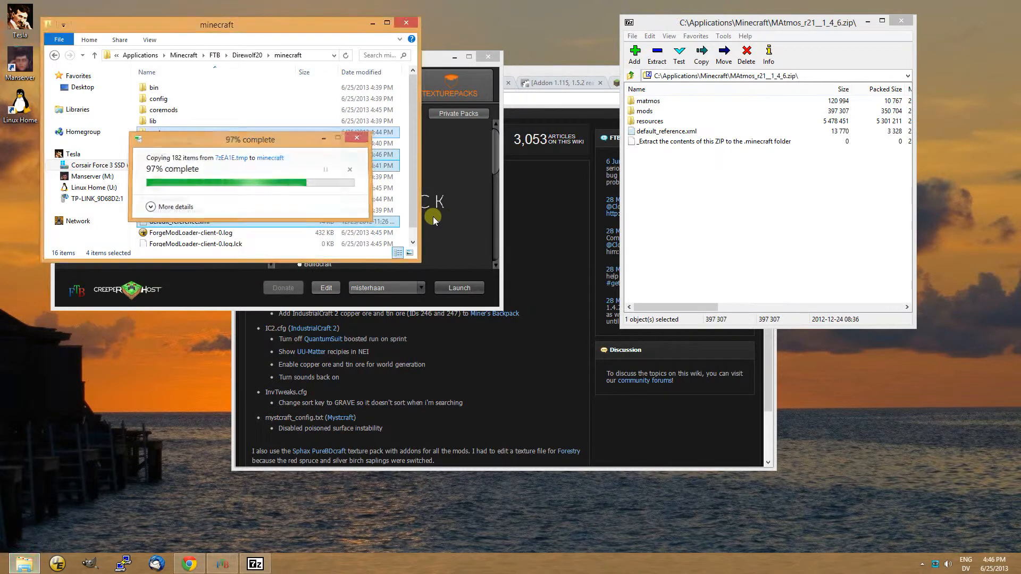
left_click(907, 18)
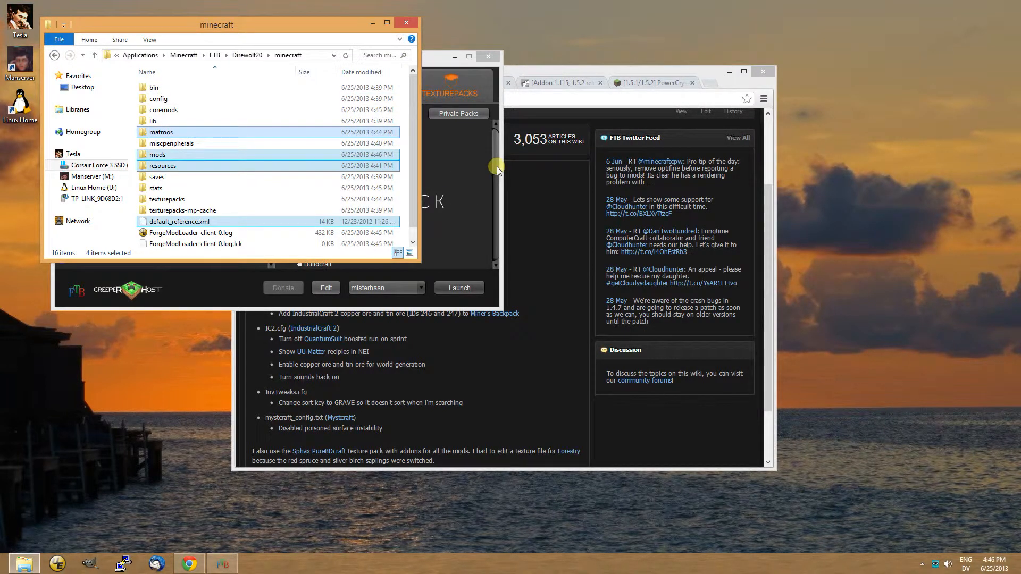
Open the Direwolf20 pack's minecraft\config folder and bring up the wiki page listing the config tweaks.
left_click(54, 55)
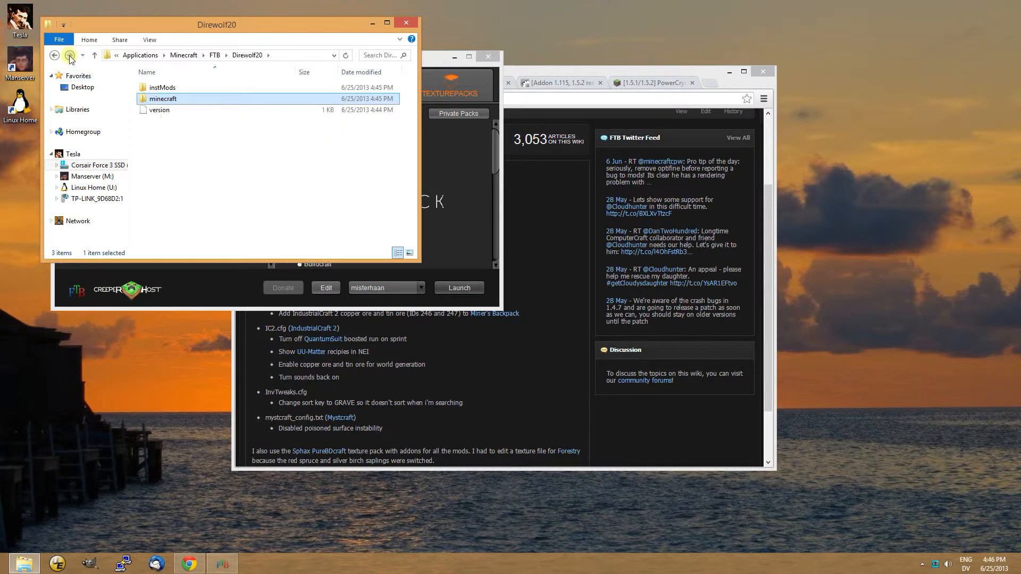
left_click(70, 55)
double_click(165, 98)
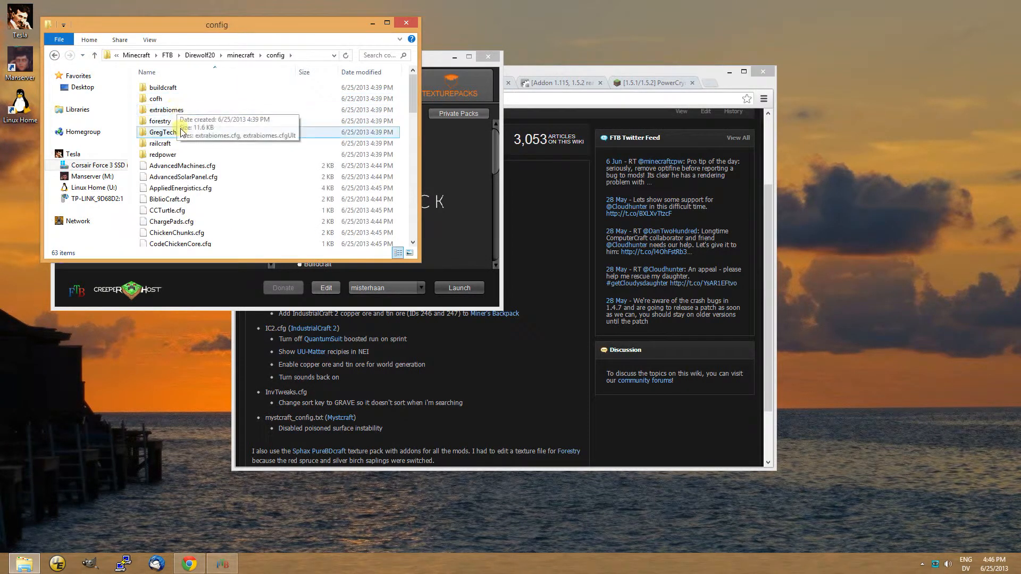
left_click(581, 187)
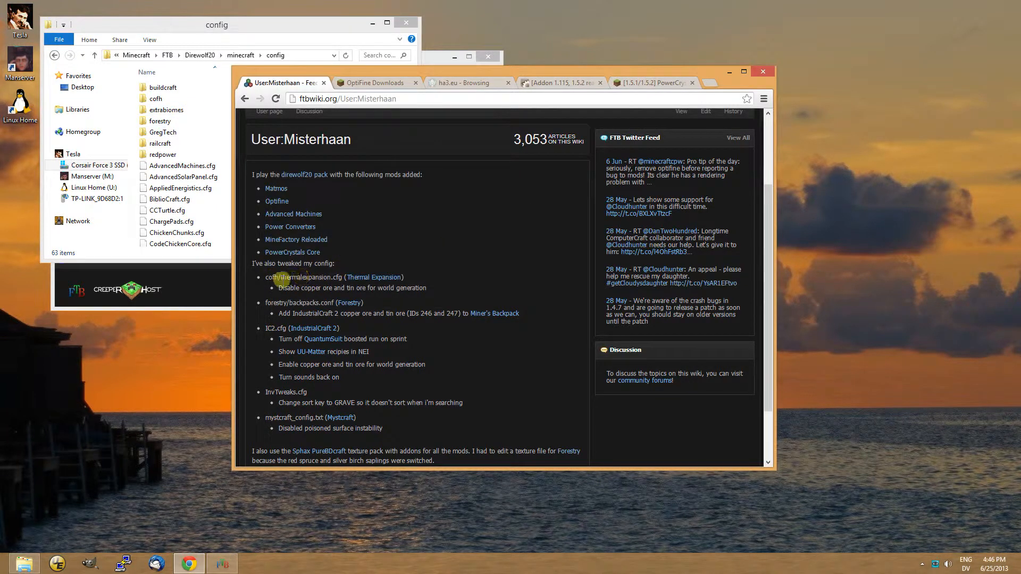
Open thermalexpansion.cfg from the cofh folder in UltraEdit and check the Thermal Expansion tweak on the wiki page.
double_click(156, 99)
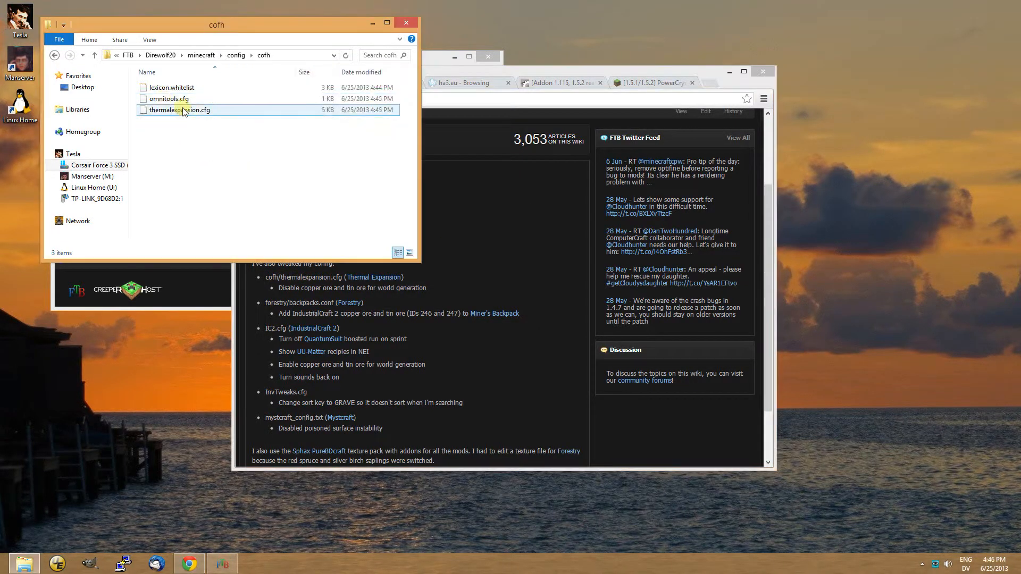
right_click(187, 111)
left_click(262, 179)
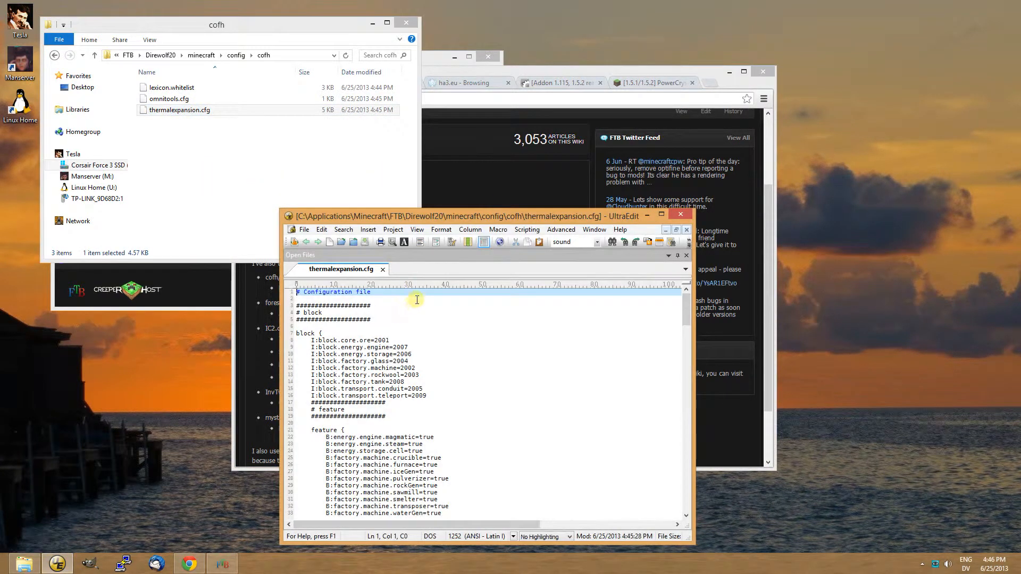
left_click(466, 177)
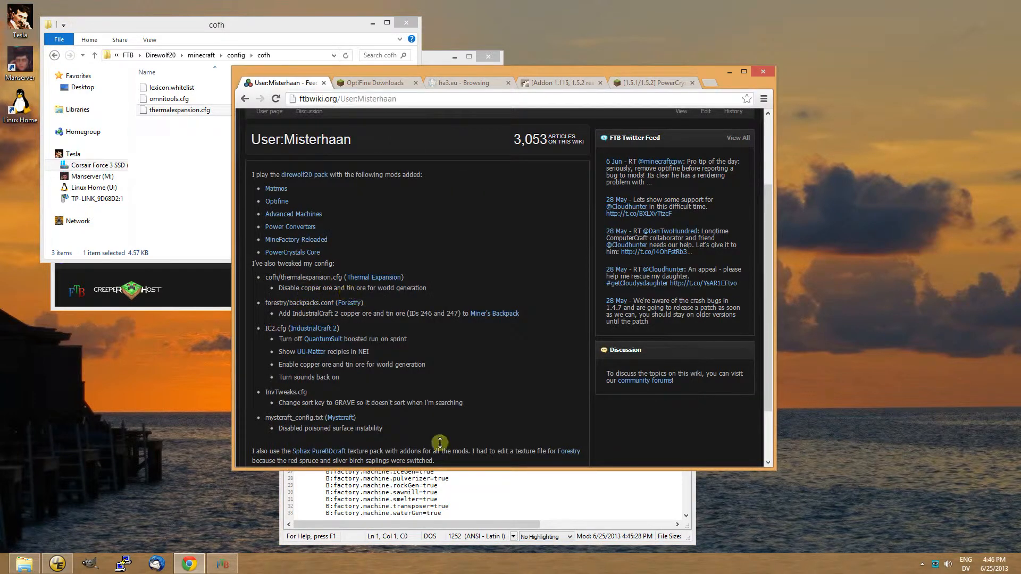
Search thermalexpansion.cfg for "ore" up to the ore.copper entry in the world section's feature block.
left_click(466, 485)
scroll(484, 386, "down", 3)
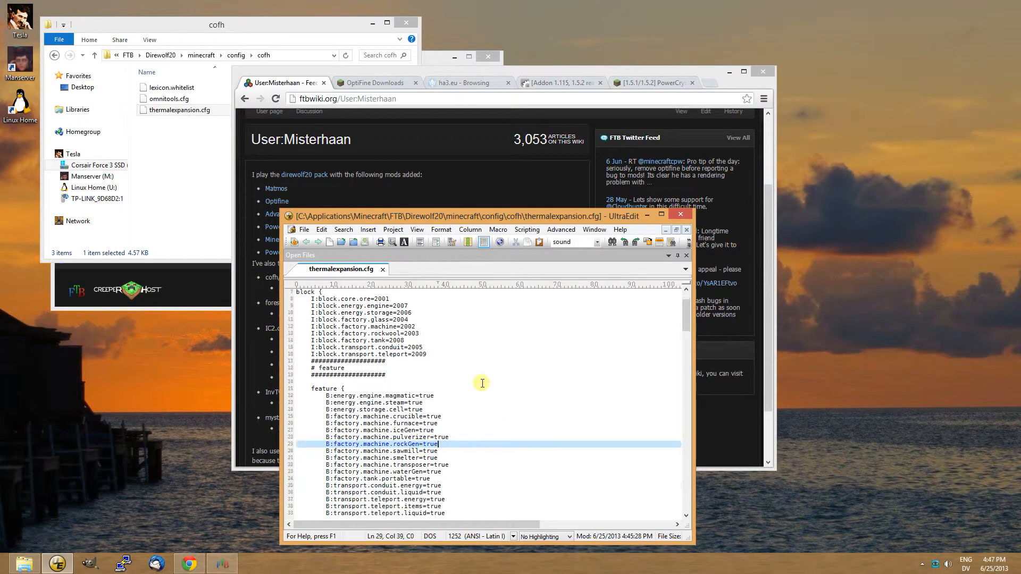
key("ctrl+f")
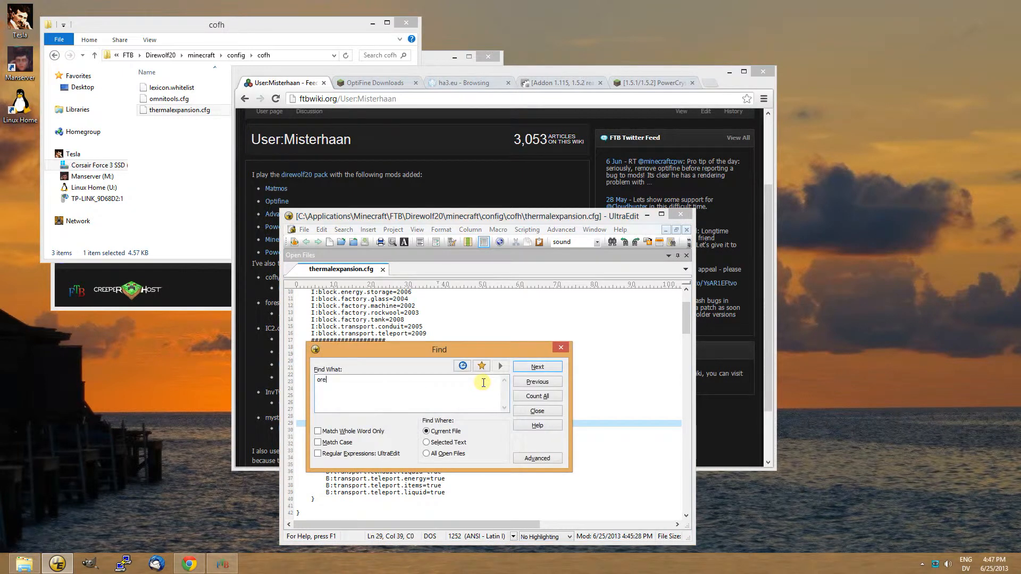
key("Return")
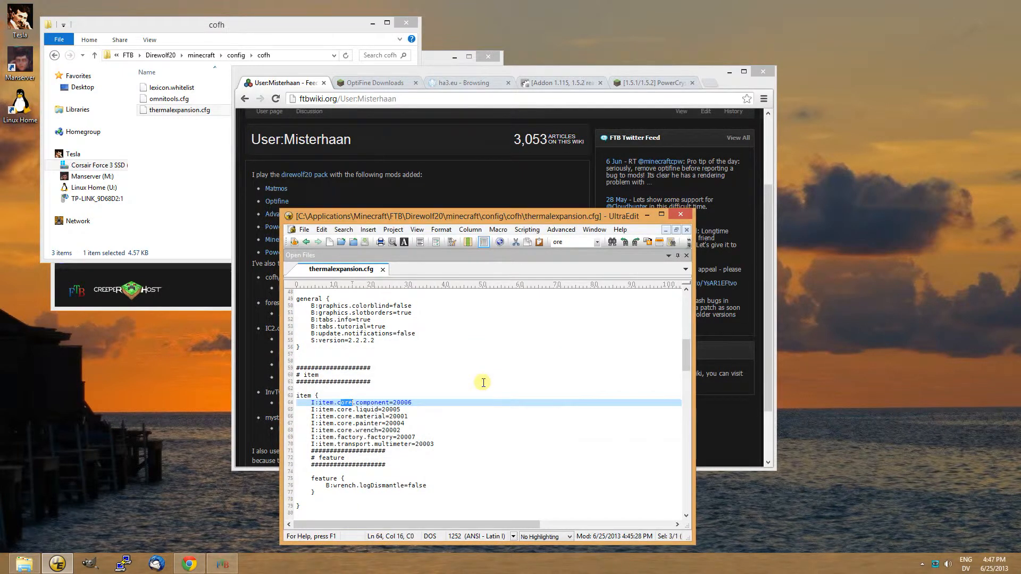
key("F3")
key("F3")
key("F3")
key("F3")
key("F3")
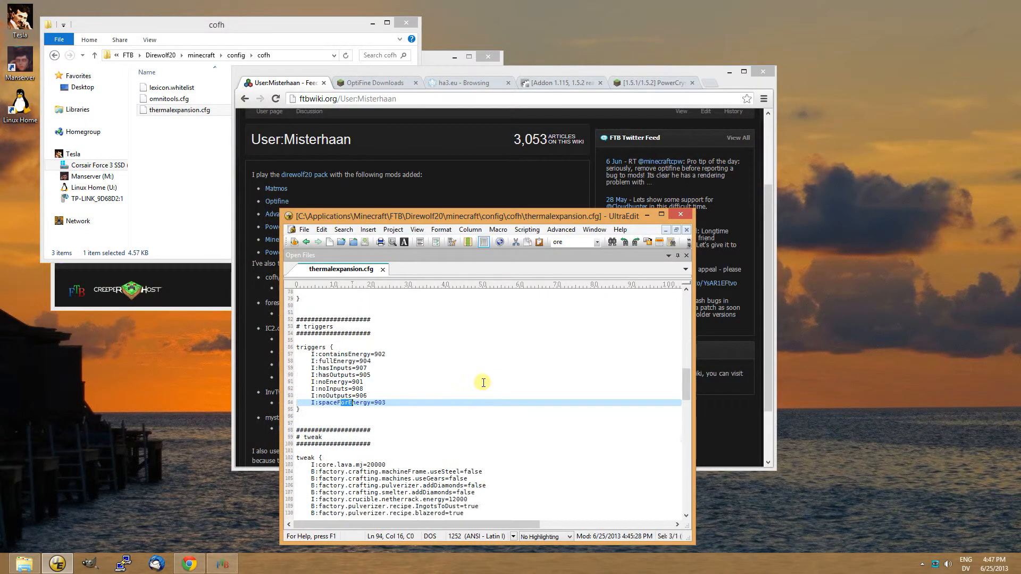
key("F3")
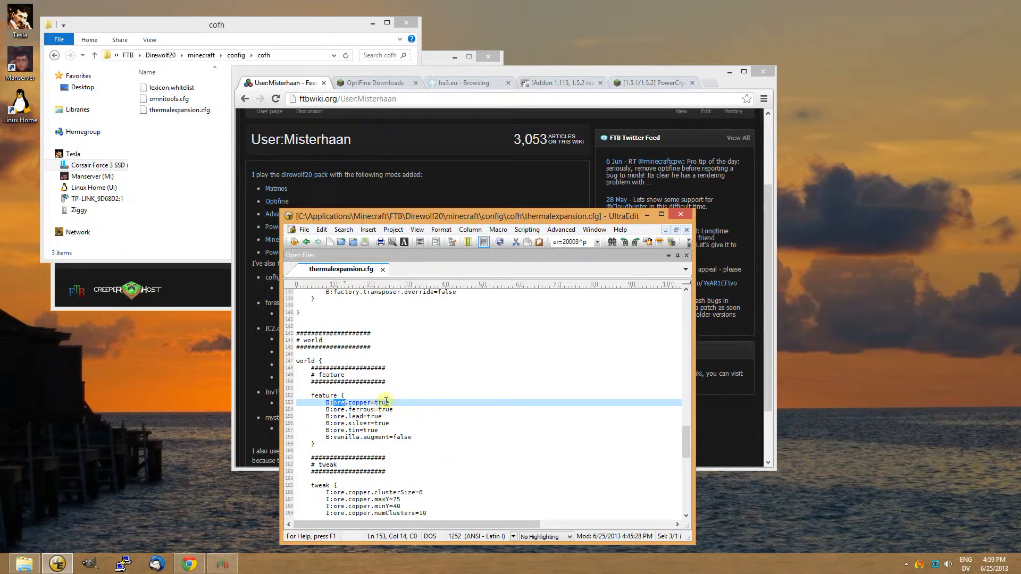
Set ore.copper to false in the world section's feature block of thermalexpansion.cfg.
left_click(375, 403)
key("shift+Right")
key("shift+Right")
key("shift+Right")
type("fa")
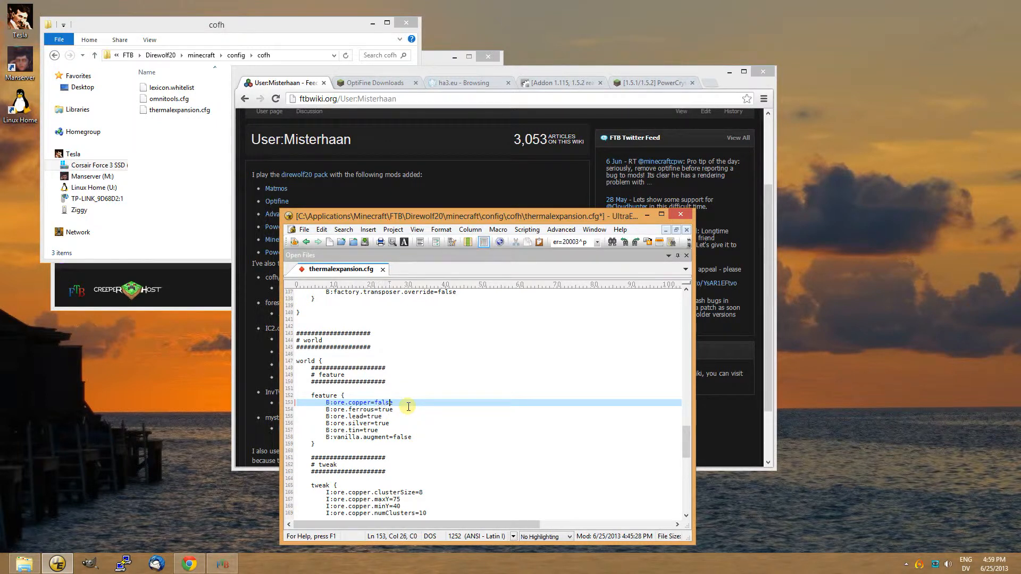
Set ore.tin to false in the same feature block and save thermalexpansion.cfg.
key("Down")
key("Down")
key("Down")
key("Down")
key("Left")
key("shift+Left")
key("shift+Left")
key("shift+Left")
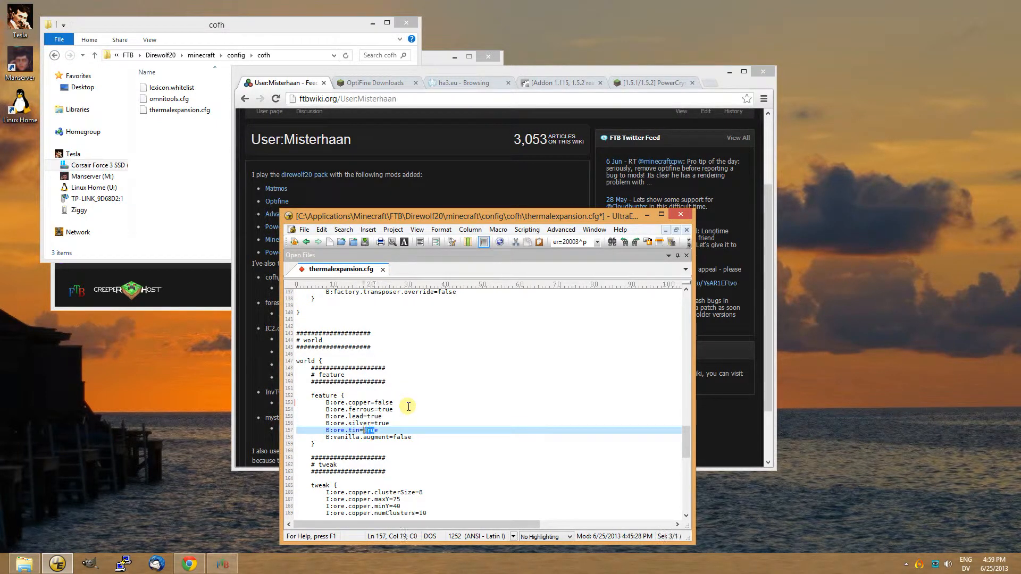
type("fals")
key("ctrl+s")
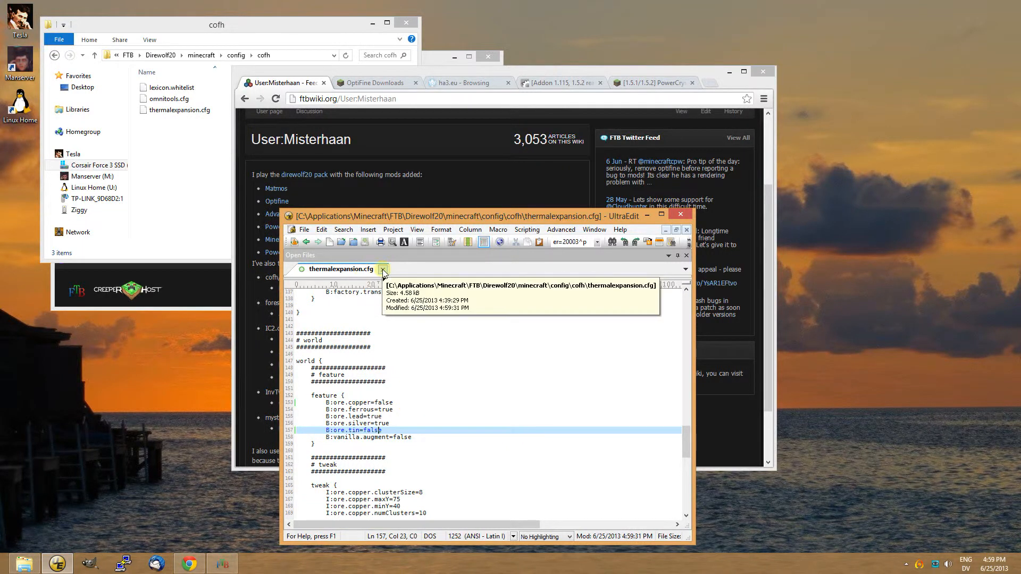
Check the next tweak on the wiki page and open backpacks.conf from the config\forestry folder in UltraEdit.
left_click(353, 196)
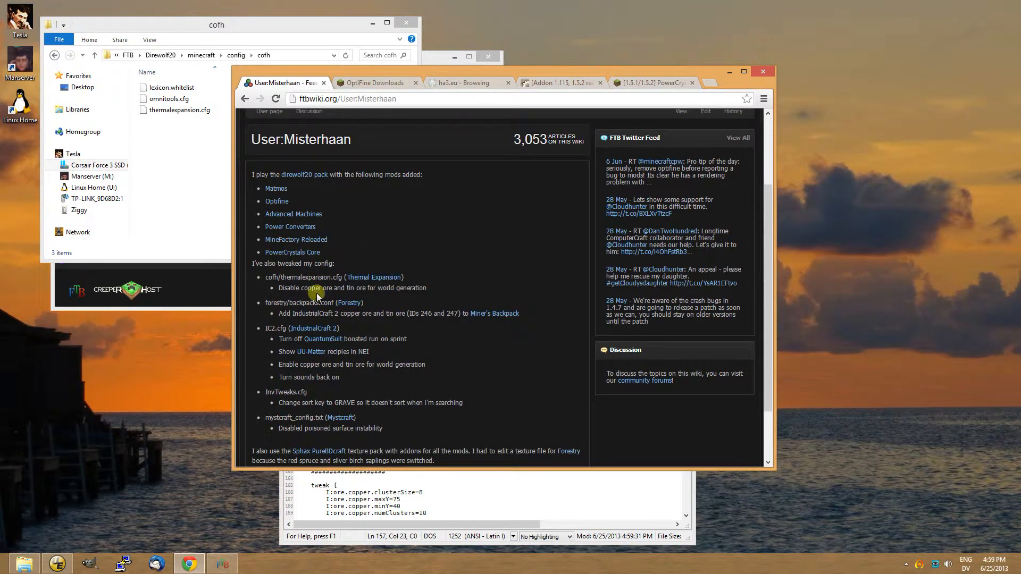
left_click(252, 56)
left_click(270, 106)
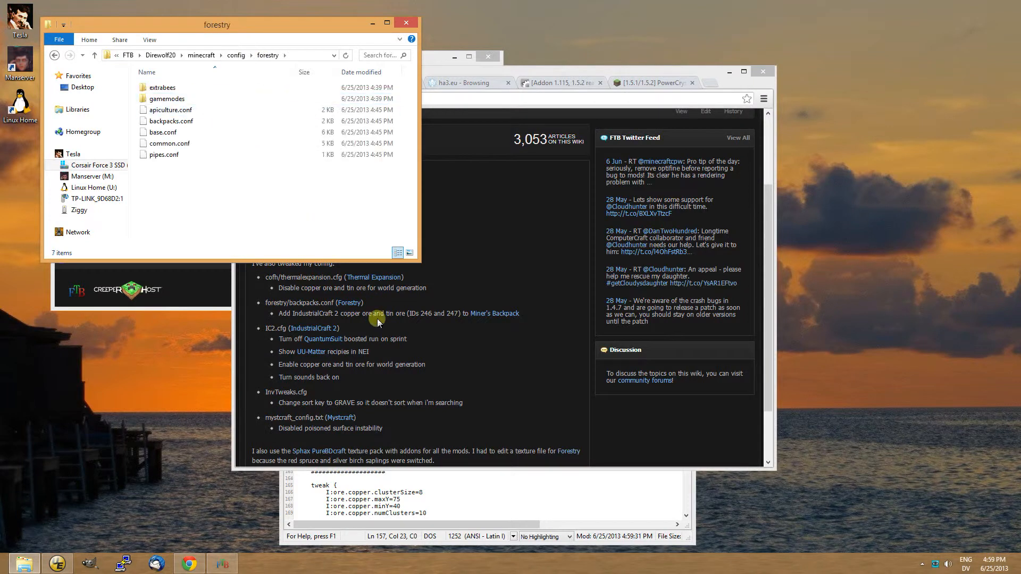
left_click(166, 122)
left_click_drag(166, 121, 434, 497)
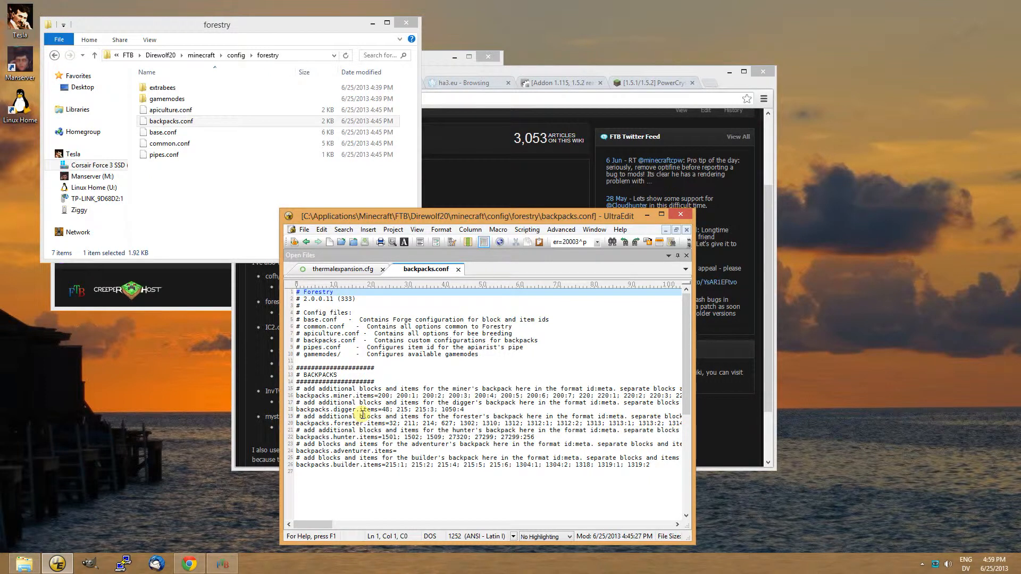
Add the IDs 246 and 247 after 245 in backpacks.miner.items, check them against the wiki page and save backpacks.conf.
left_click(367, 396)
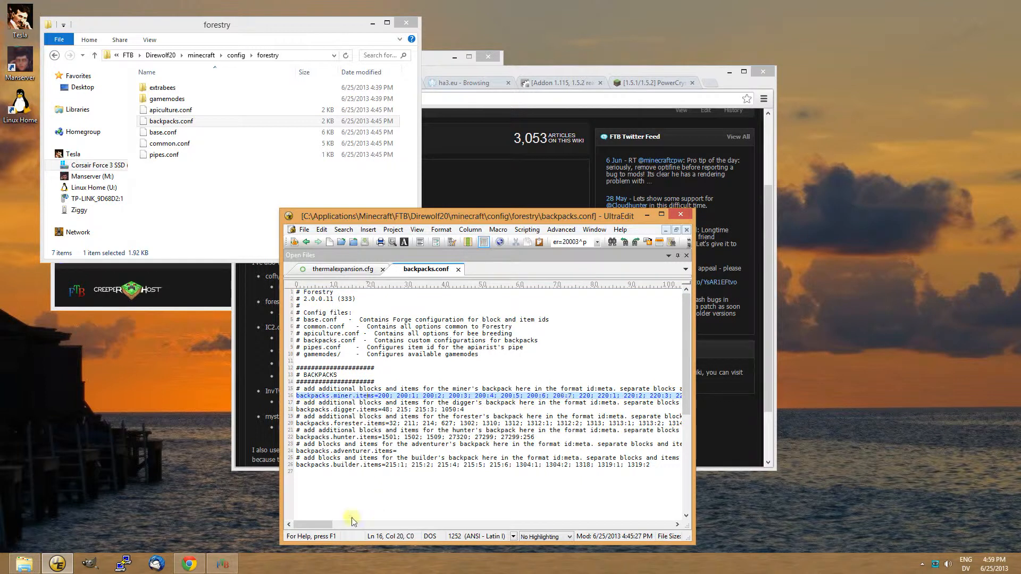
left_click_drag(327, 523, 372, 521)
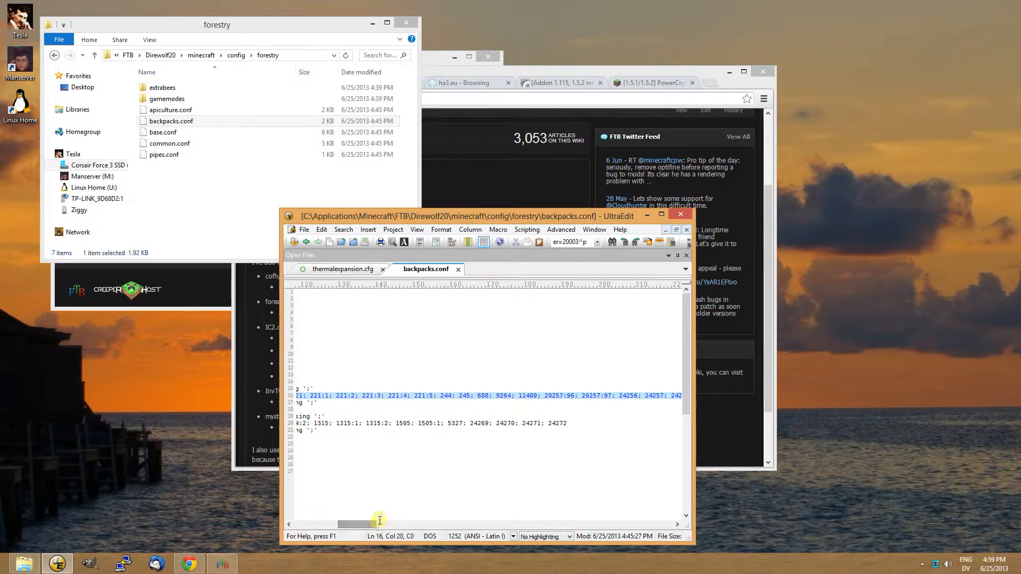
left_click(475, 396)
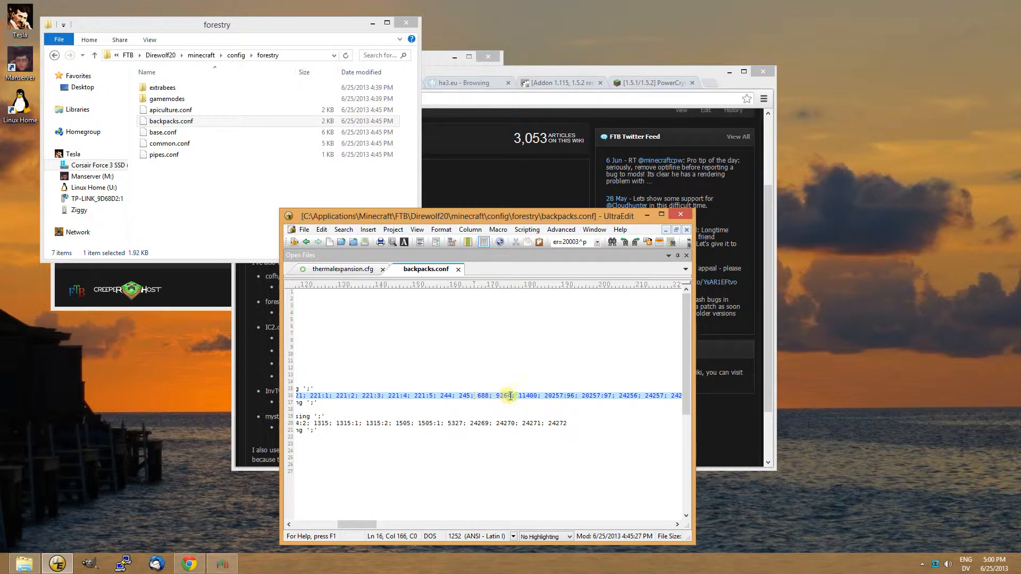
type("246")
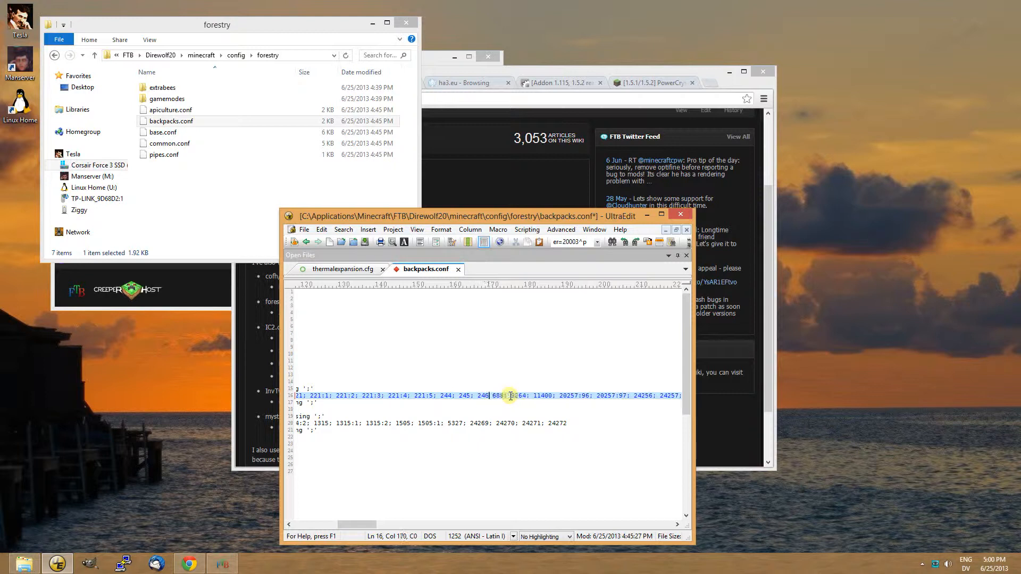
type("; 247")
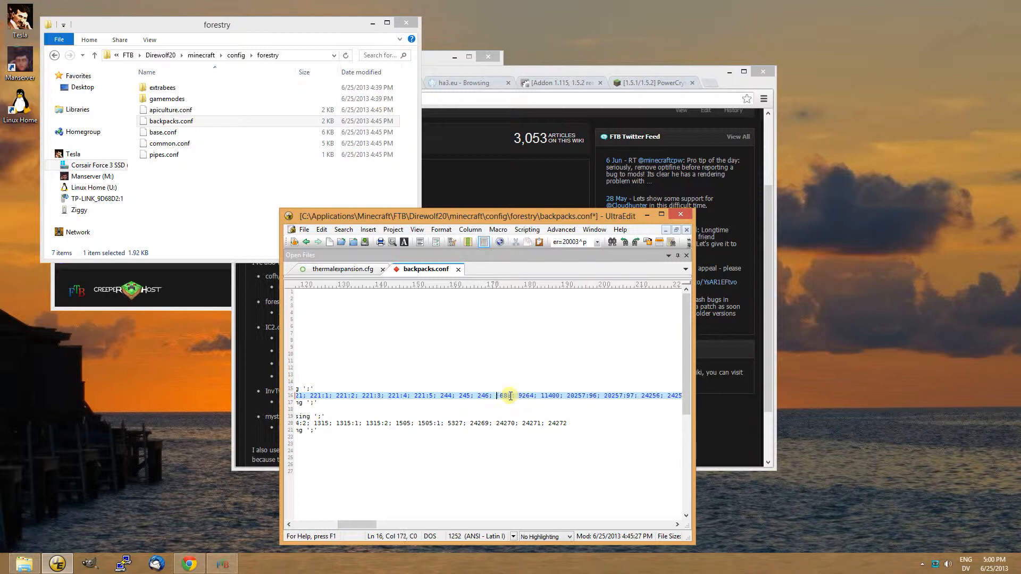
type(";")
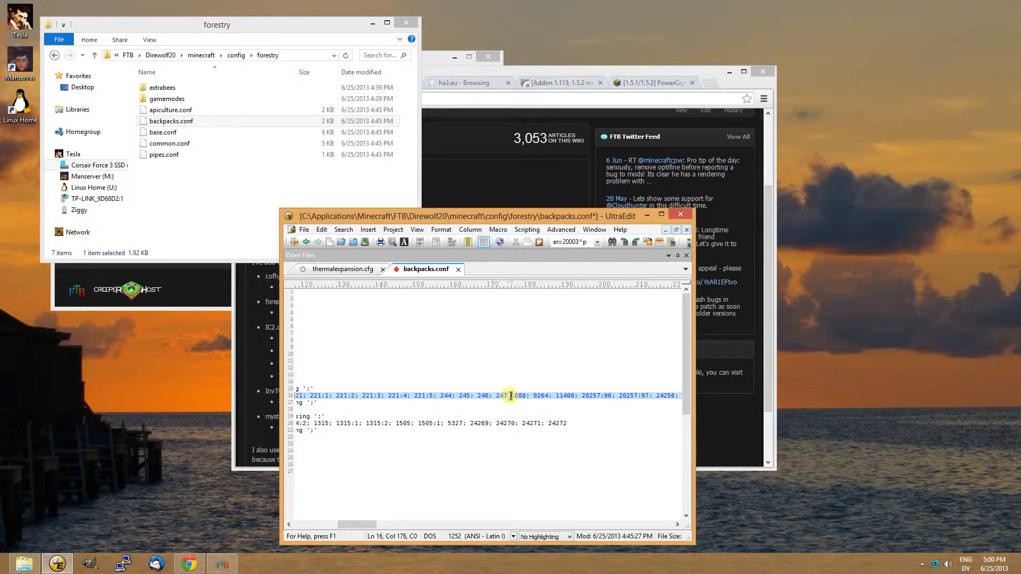
left_click(485, 197)
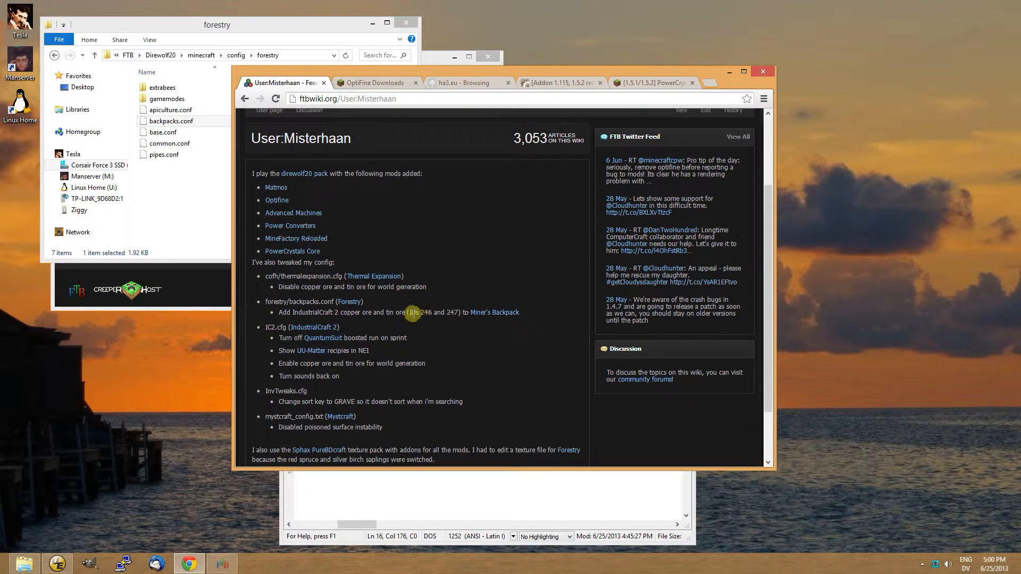
left_click(354, 527)
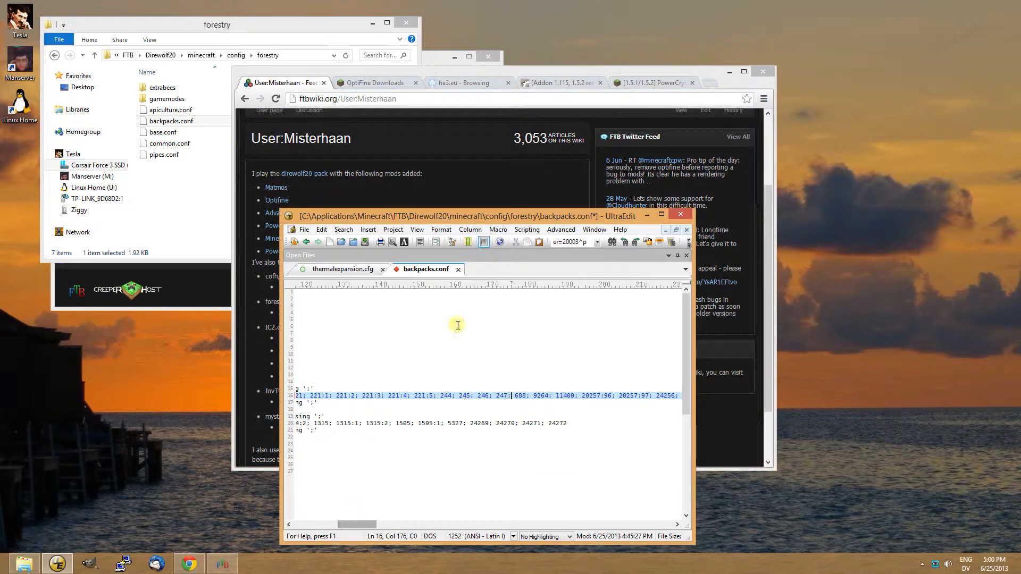
left_click(365, 243)
Return to the Direwolf20 config folder and open IC2.cfg in UltraEdit.
left_click(393, 194)
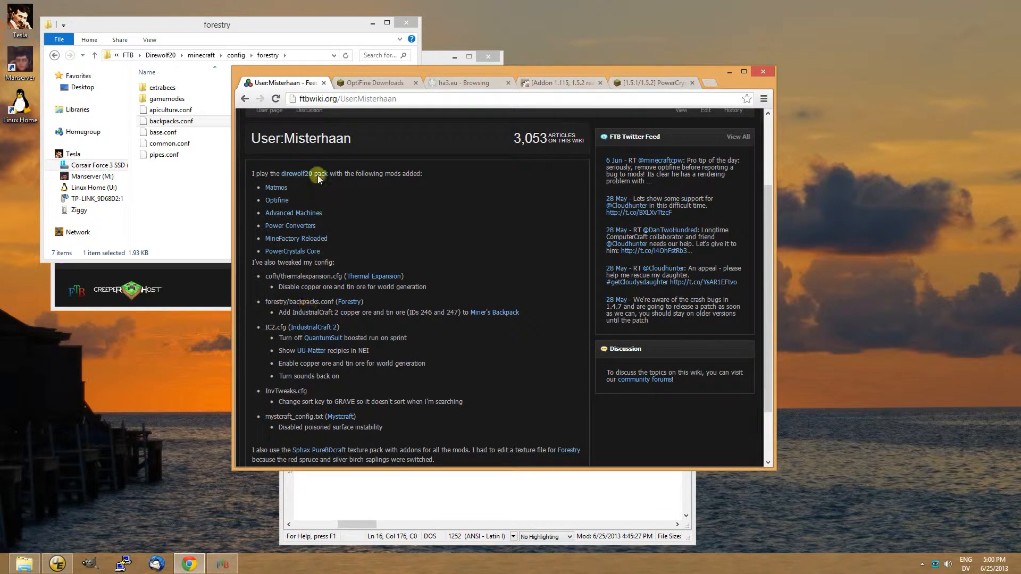
left_click(212, 37)
left_click(55, 56)
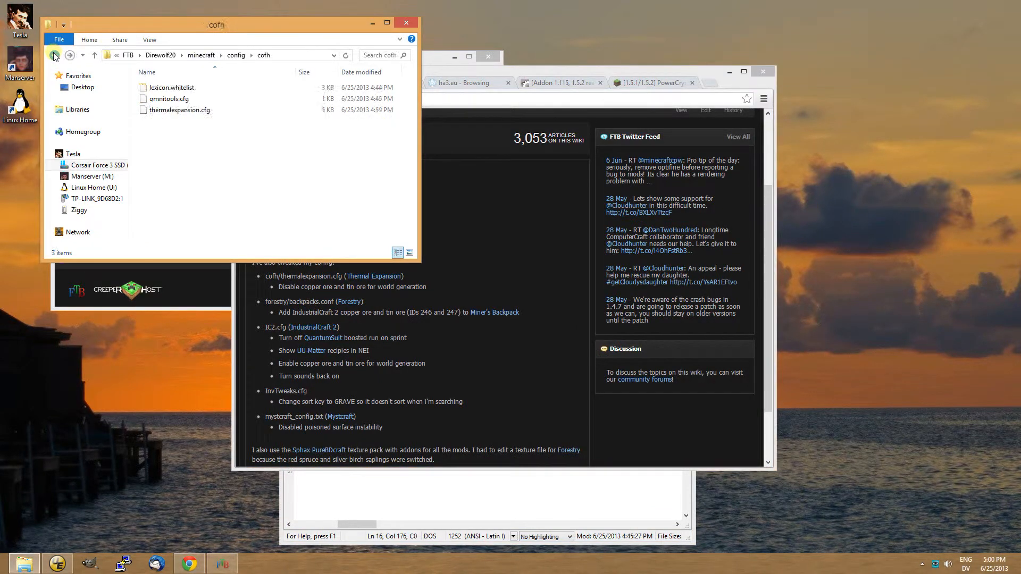
left_click(54, 56)
left_click(191, 210)
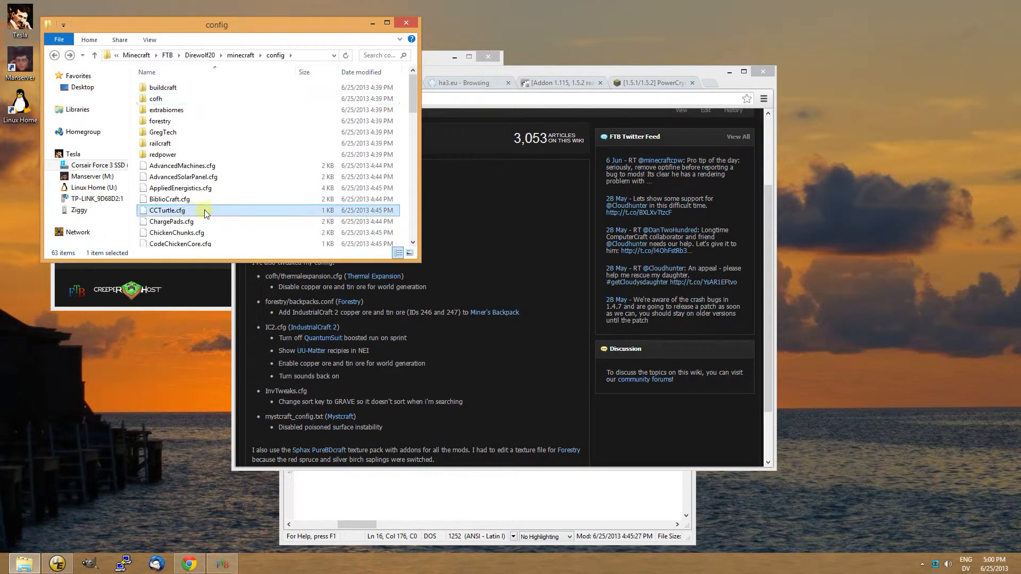
scroll(207, 213, "down", 3)
scroll(171, 225, "down", 3)
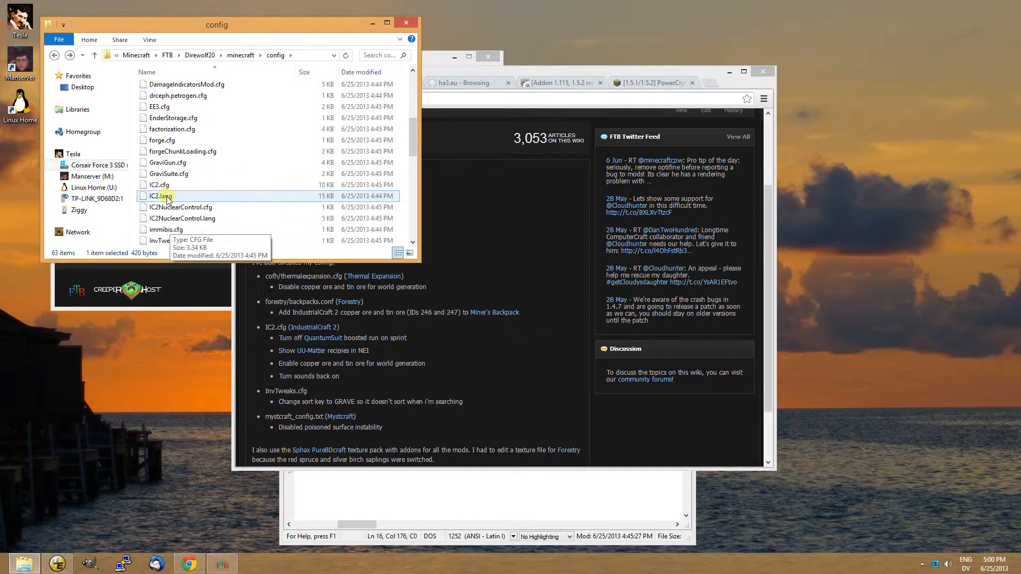
left_click(166, 186)
left_click_drag(166, 187, 406, 511)
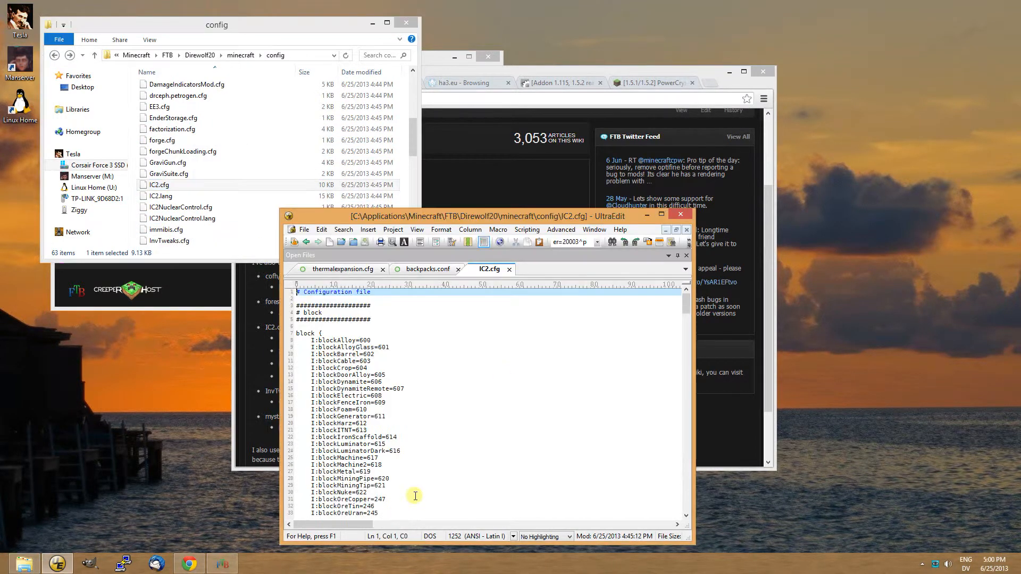
Check the IC2 tweaks on the wiki page, search IC2.cfg for "quantum", set enableQuantumSpeedOnSprint to false and save.
left_click(496, 187)
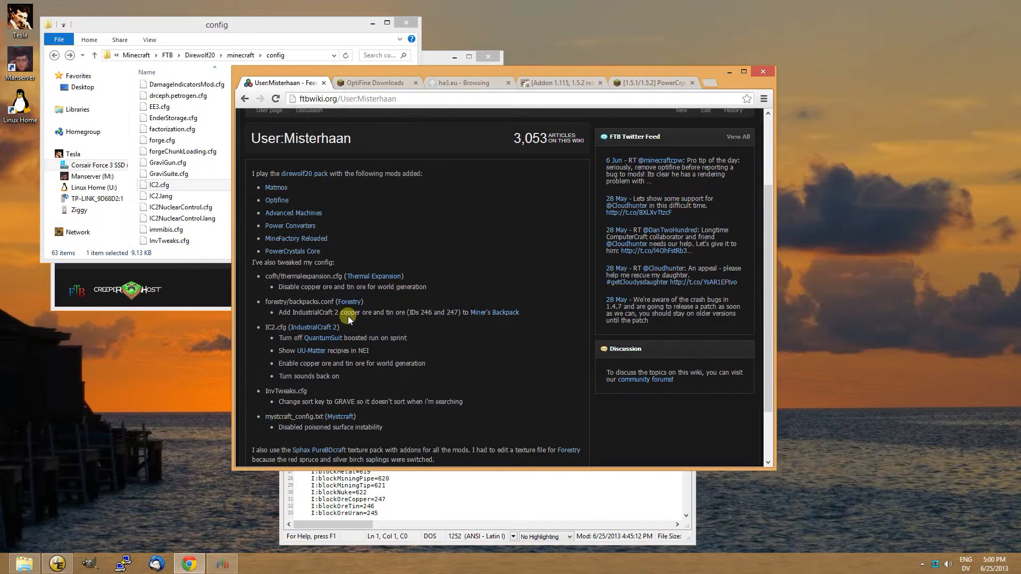
left_click(335, 523)
key("ctrl+f")
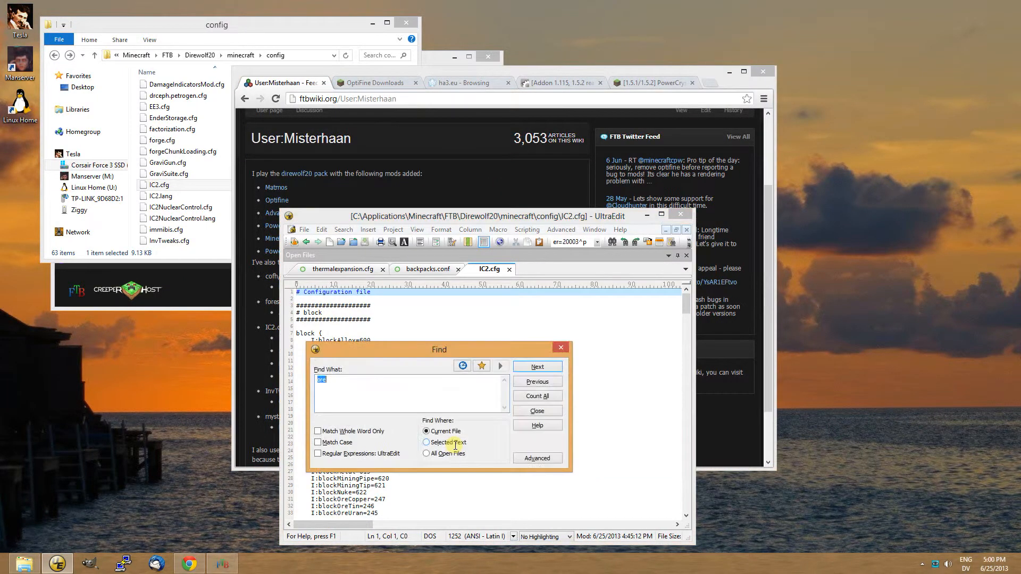
type("quantum")
key("Return")
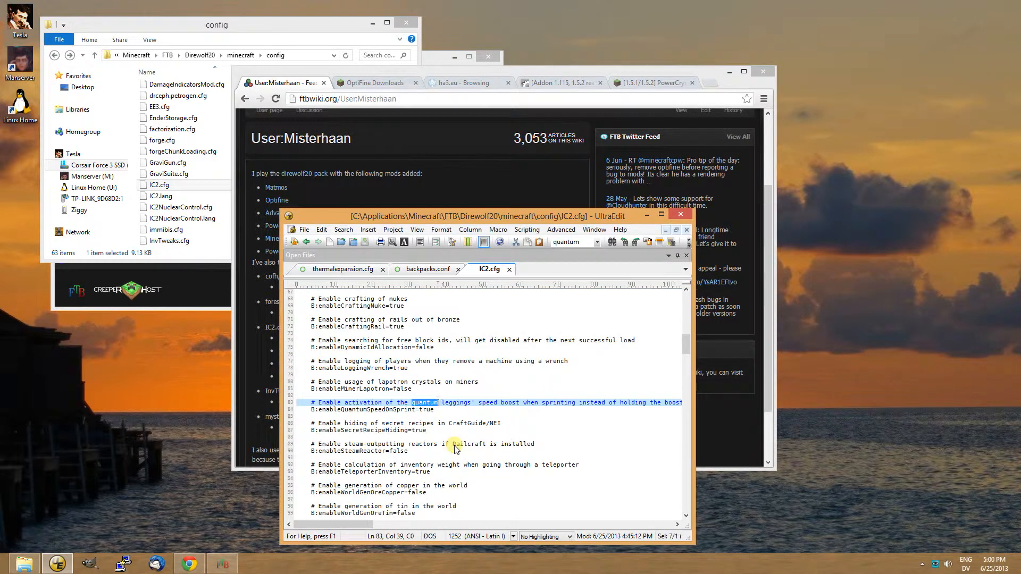
key("Down")
key("shift+Left")
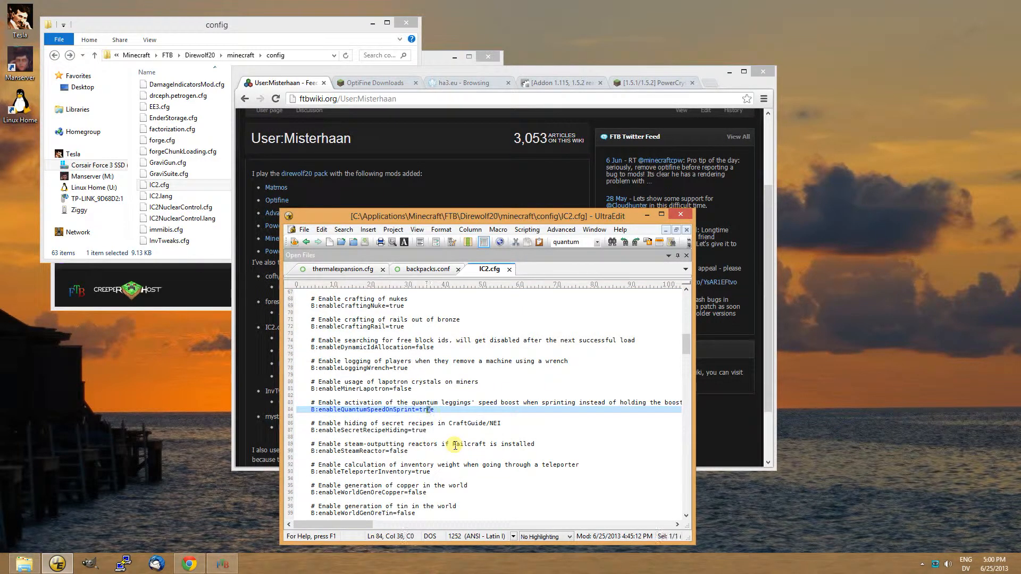
type("fals")
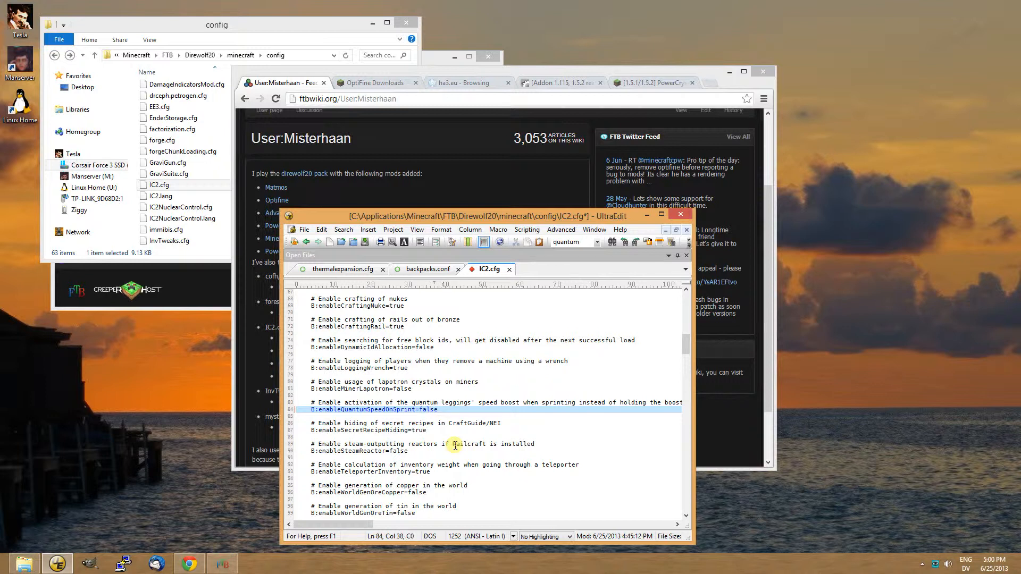
key("ctrl+s")
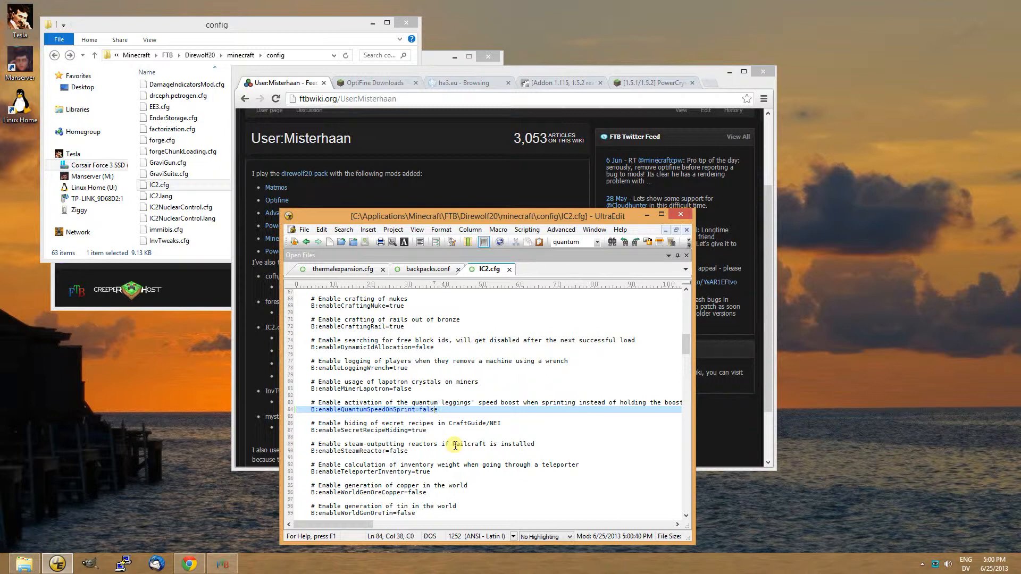
double_click(424, 410)
Recheck the IC2 tweaks on the wiki page, set enableWorldGenOreCopper and enableWorldGenOreTin to true in IC2.cfg, and save the file.
left_click(475, 190)
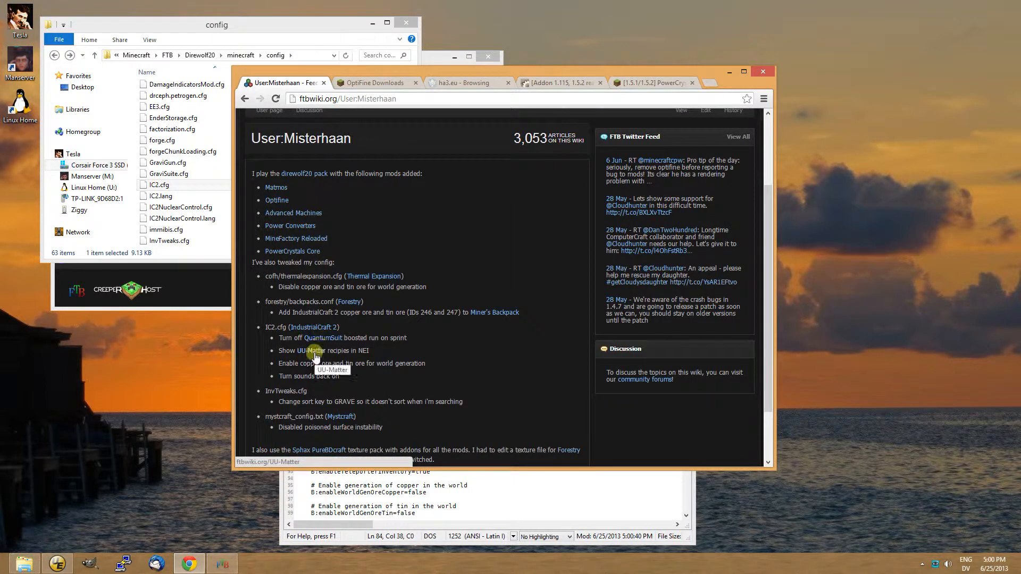
left_click(444, 500)
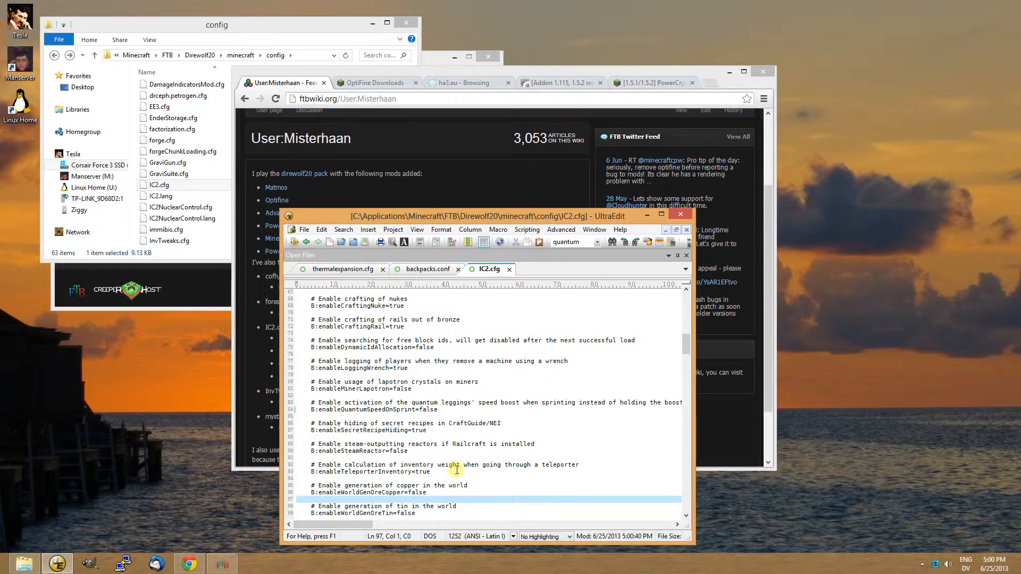
double_click(416, 495)
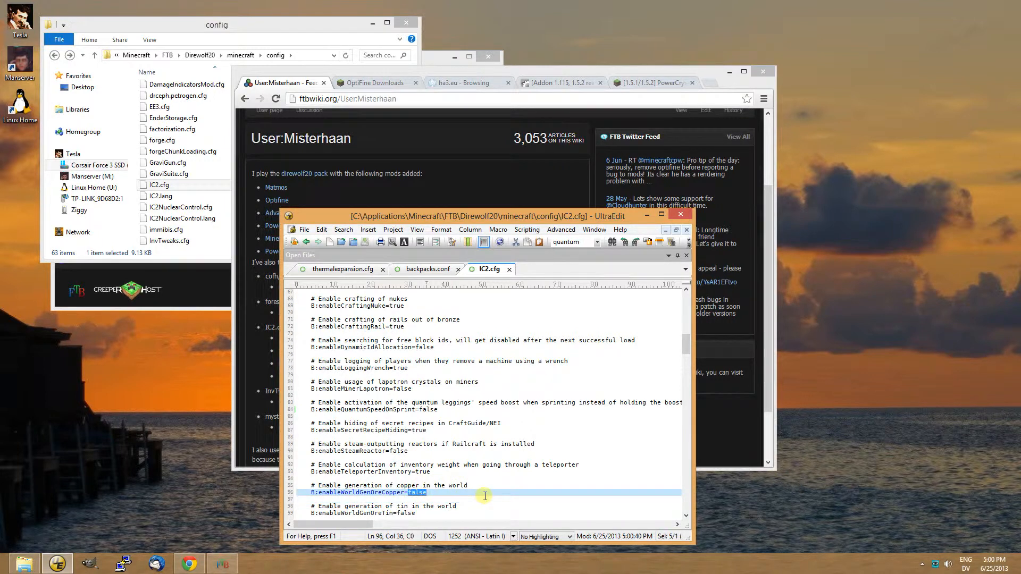
type("true")
key("Down")
key("Down")
key("Down")
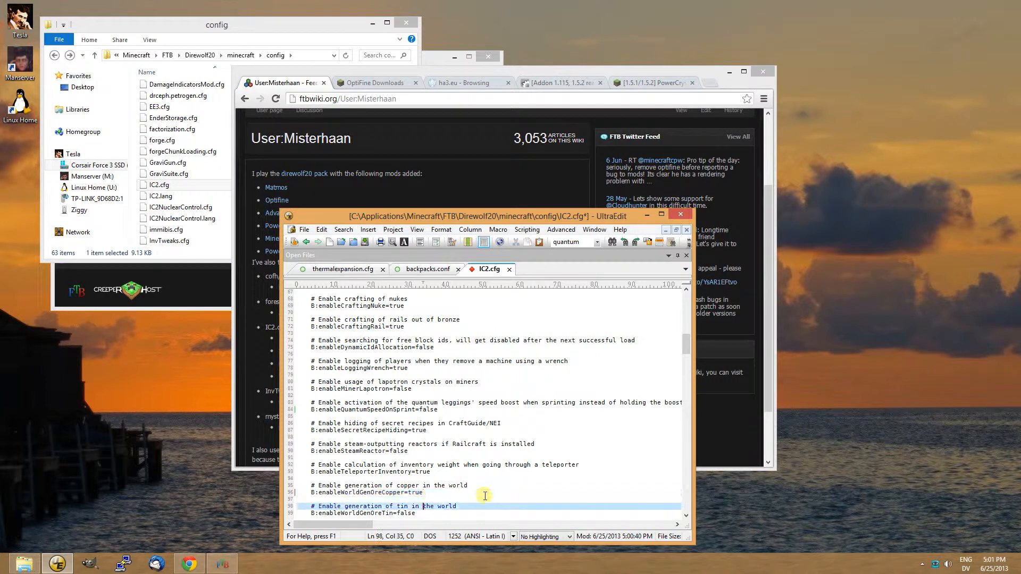
key("ctrl+shift+Left")
type("true")
key("ctrl+s")
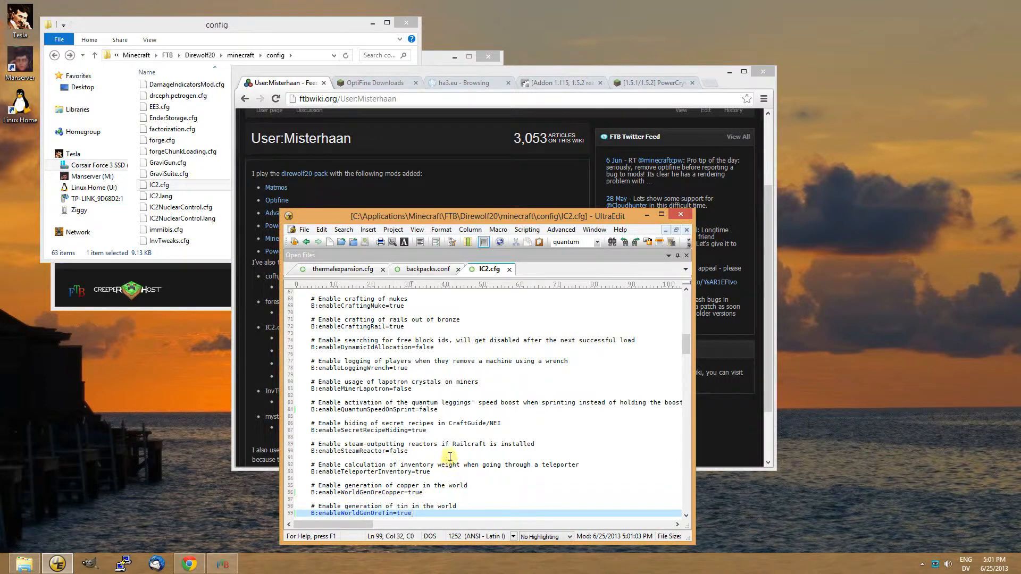
Set enableSecretRecipeHiding to false in IC2.cfg, save the file and check the wiki page for the remaining IC2 tweak.
double_click(419, 431)
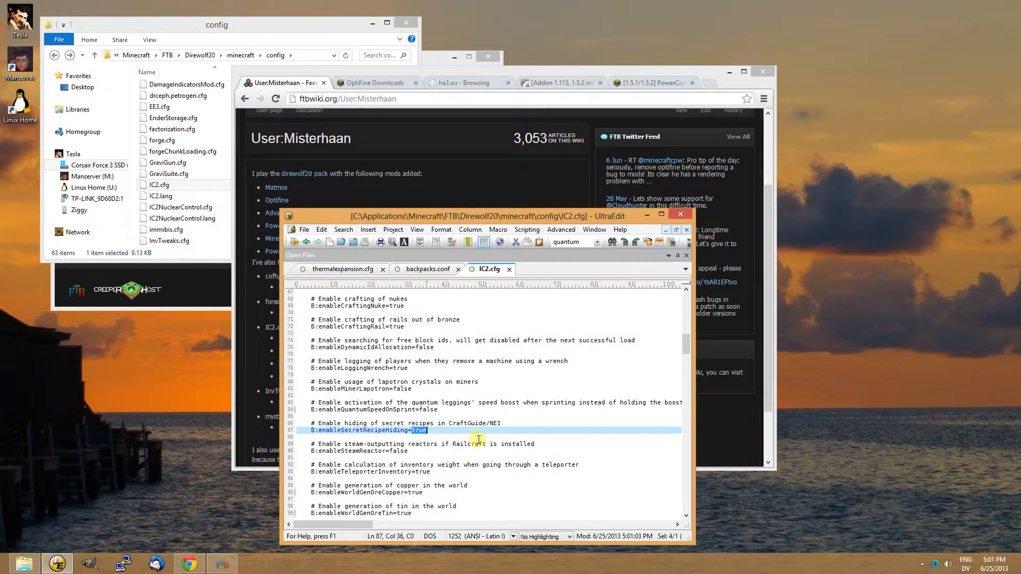
type("false")
left_click(501, 196)
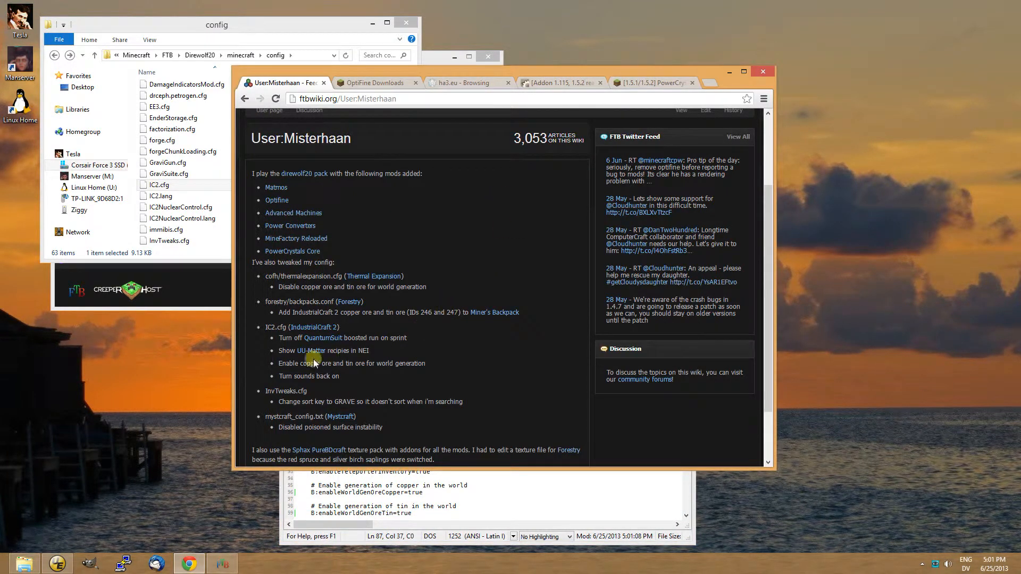
Set soundsEnabled to true in IC2.cfg and save the file.
left_click(404, 500)
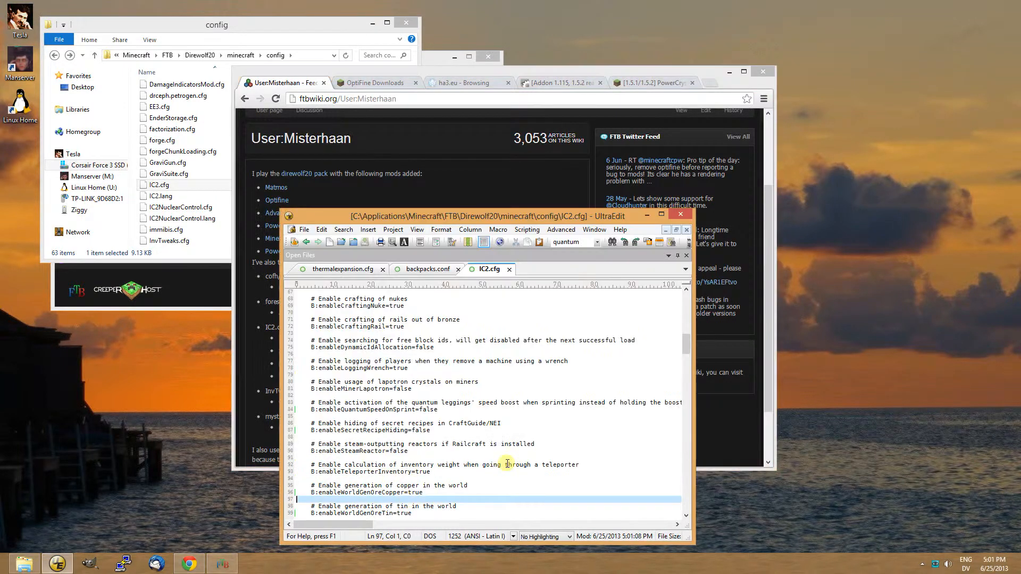
scroll(505, 462, "down", 2)
scroll(506, 462, "down", 1)
scroll(506, 460, "down", 6)
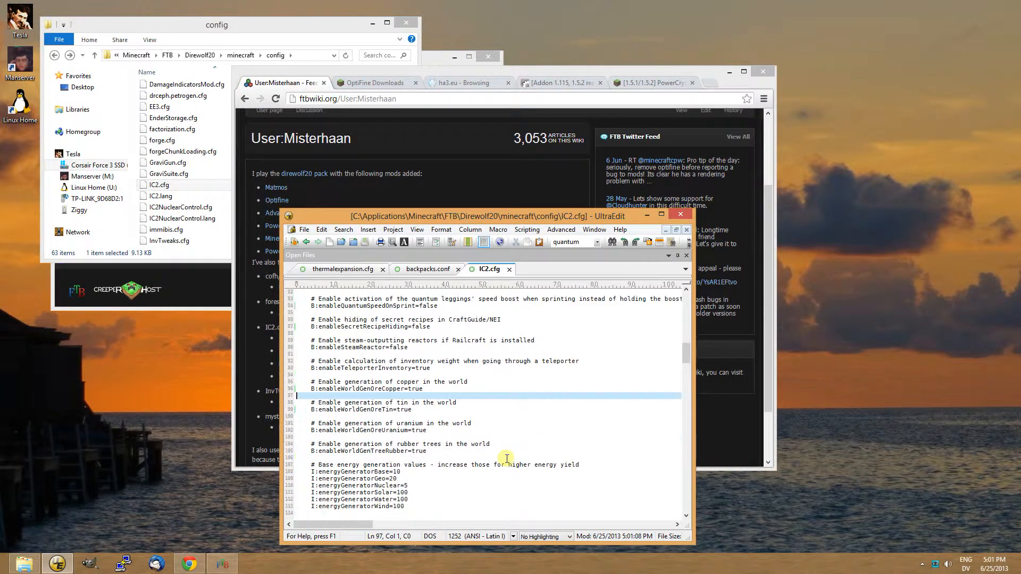
scroll(506, 458, "down", 4)
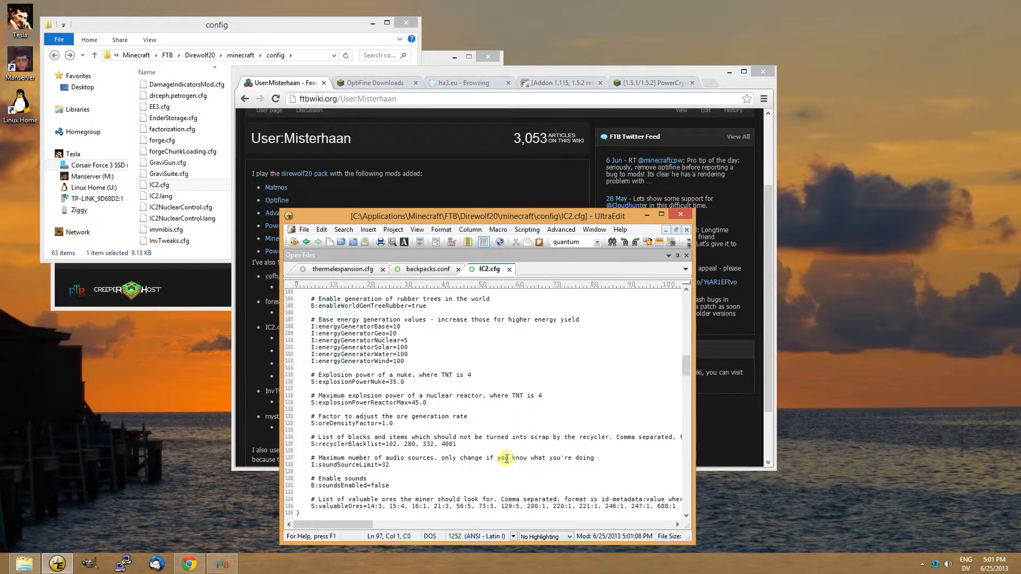
double_click(388, 465)
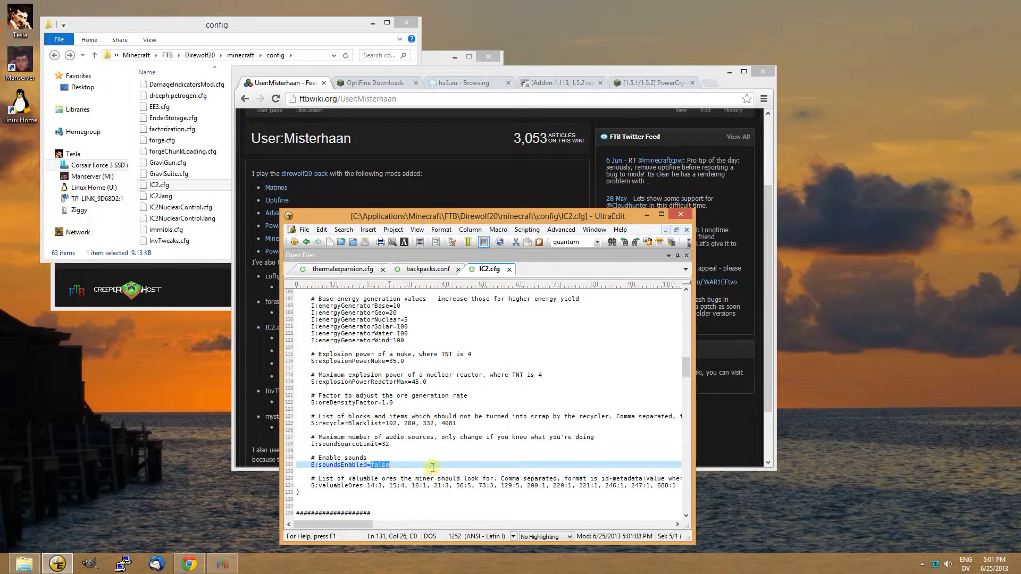
type("true")
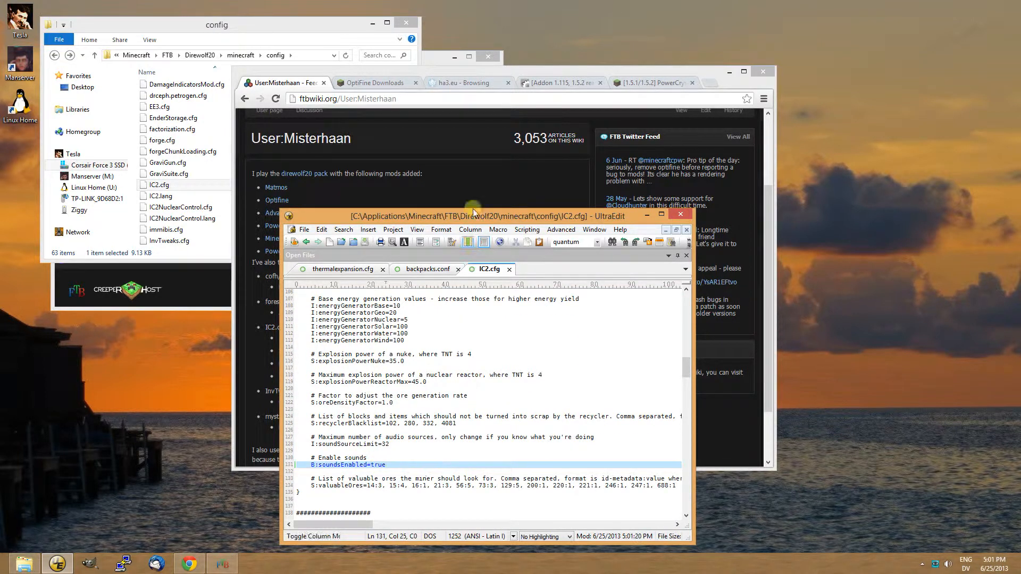
Check the wiki page for the next config file to tweak and open InvTweaks.cfg from the config folder in UltraEdit.
left_click(483, 169)
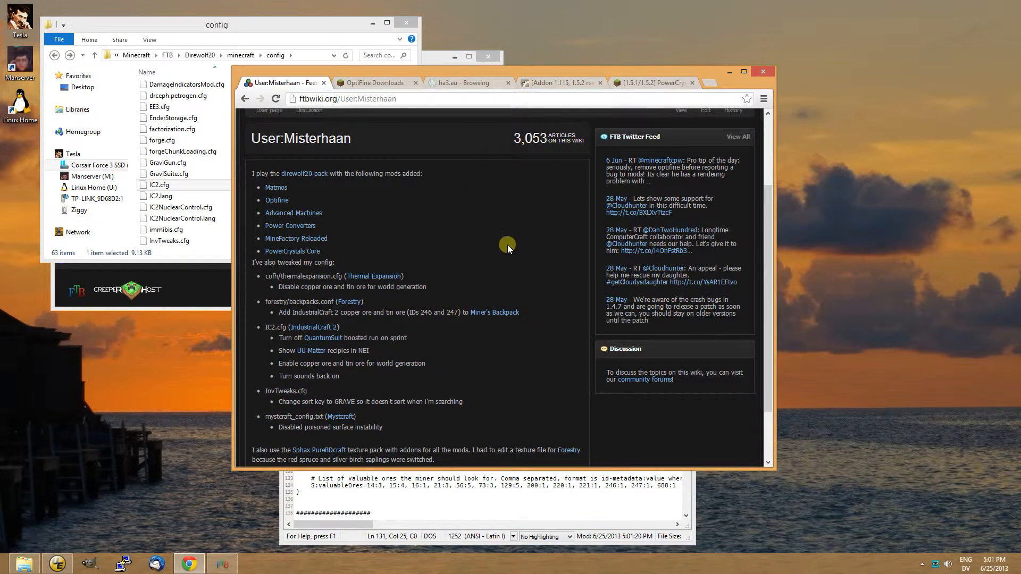
scroll(505, 244, "down", 1)
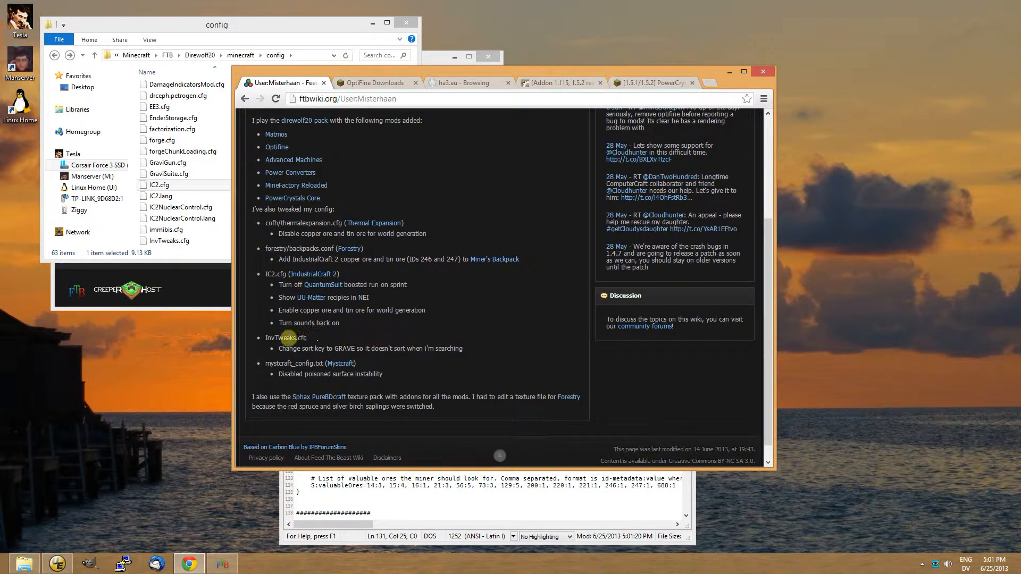
left_click(163, 240)
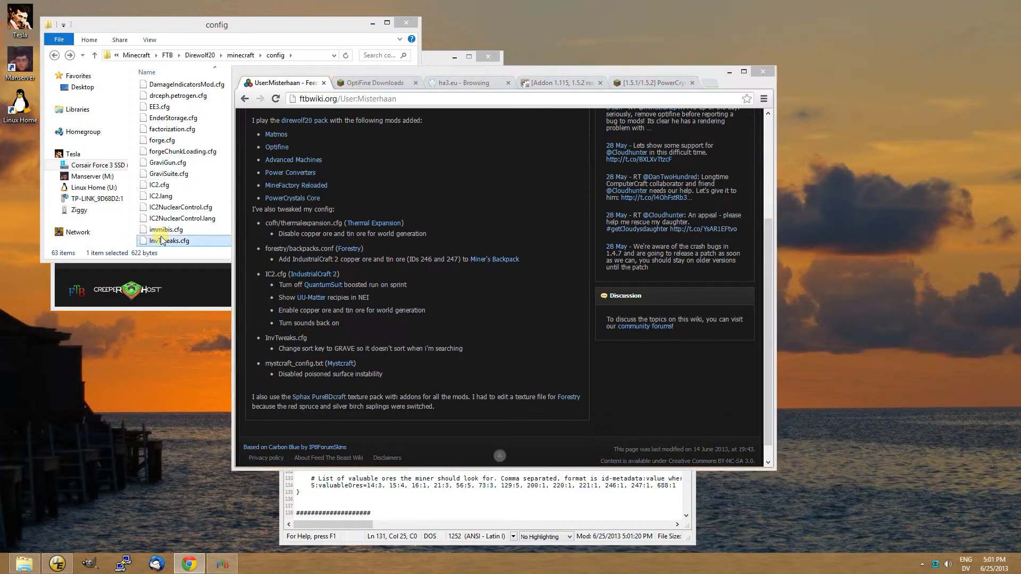
double_click(162, 240)
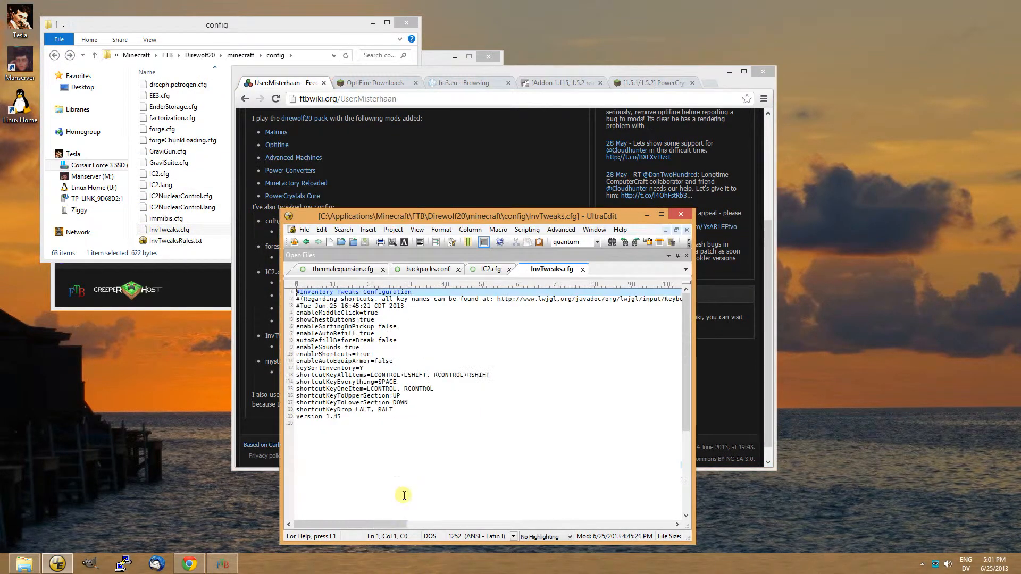
Set keySortInventory to GRAVE in InvTweaks.cfg and save the file.
left_click(406, 369)
key("BackSpace")
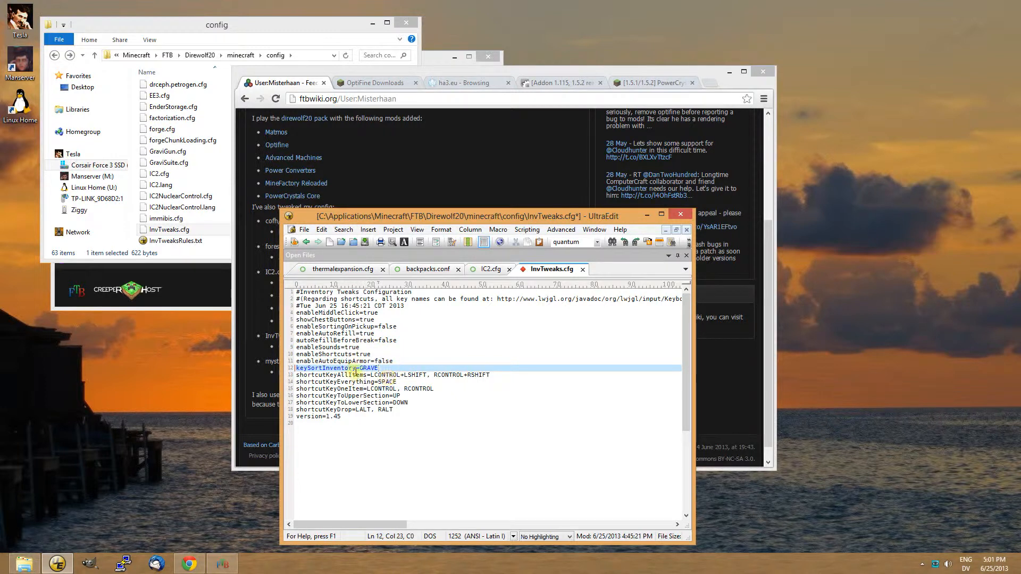
left_click(365, 242)
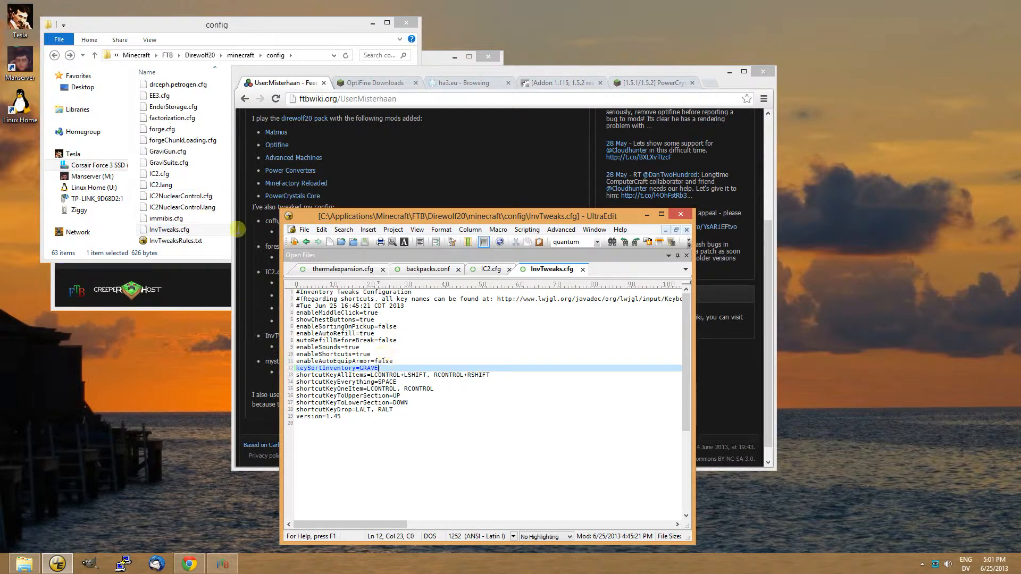
Check the Mystcraft tweak on the wiki page and open mystcraft_config.txt from the config folder in UltraEdit.
left_click(382, 179)
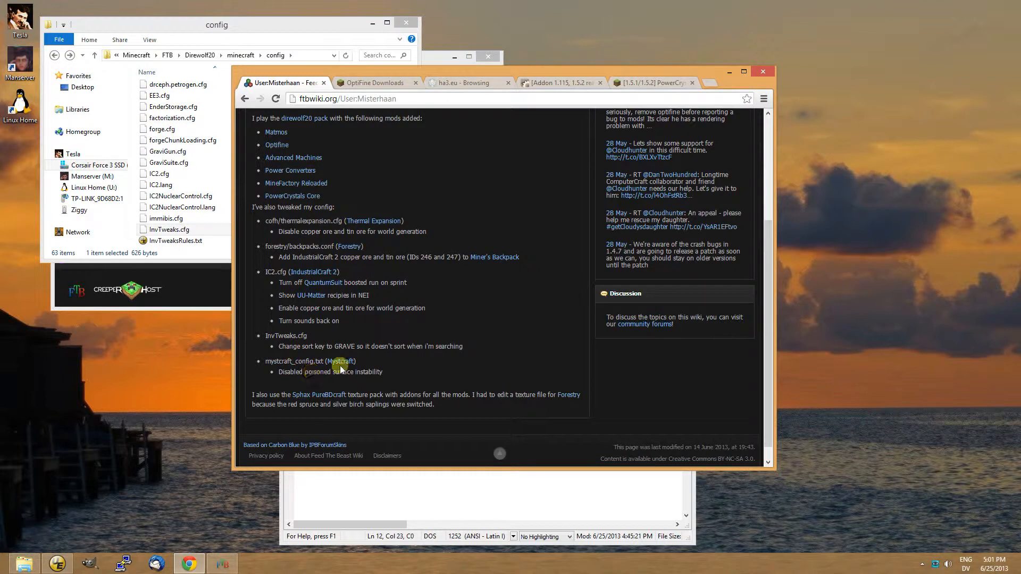
left_click(175, 237)
scroll(211, 185, "down", 5)
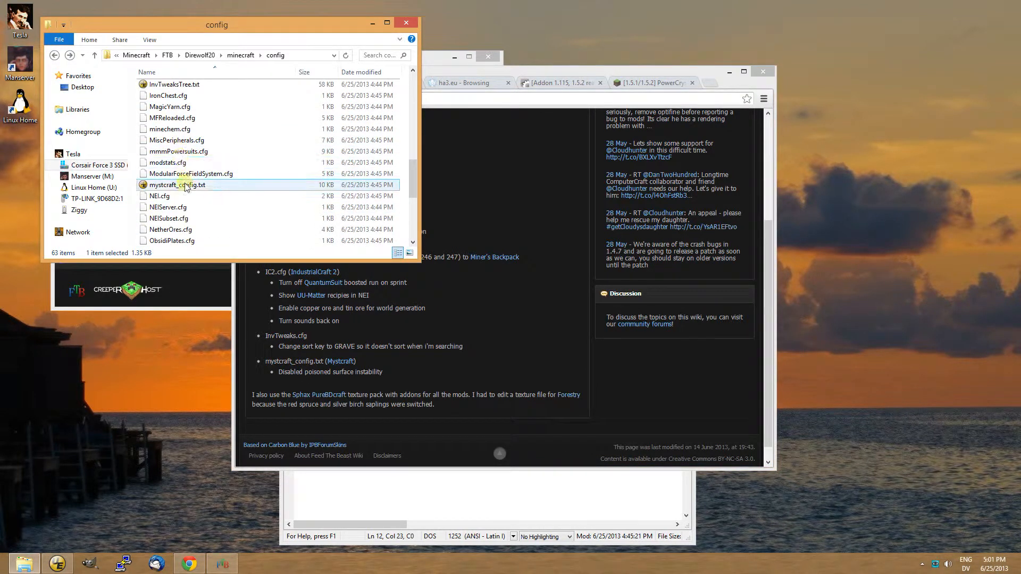
left_click_drag(184, 185, 391, 486)
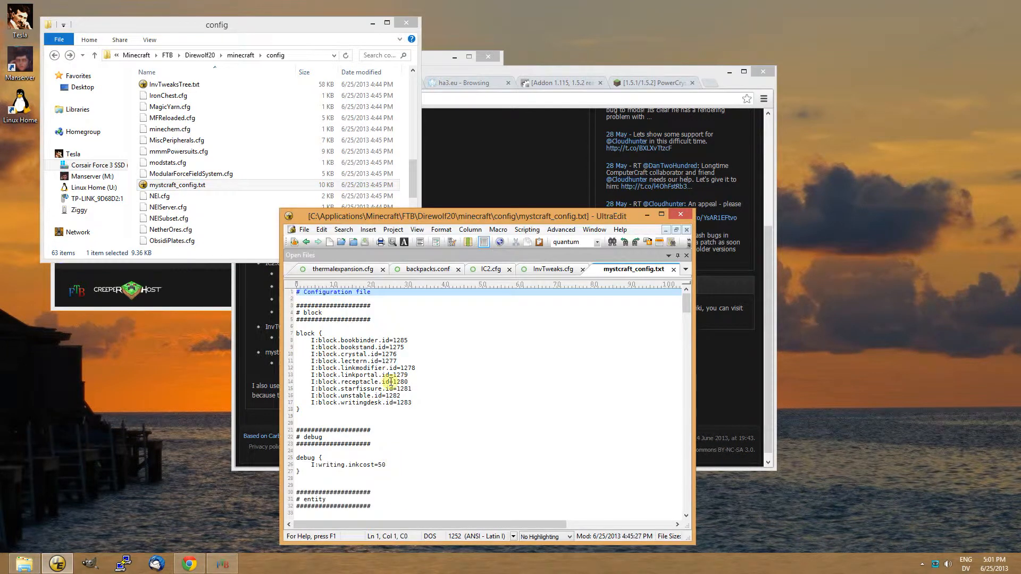
Set poisonedsurface.enabled to false in the instability section of mystcraft_config.txt, save the file and close UltraEdit.
scroll(426, 378, "down", 13)
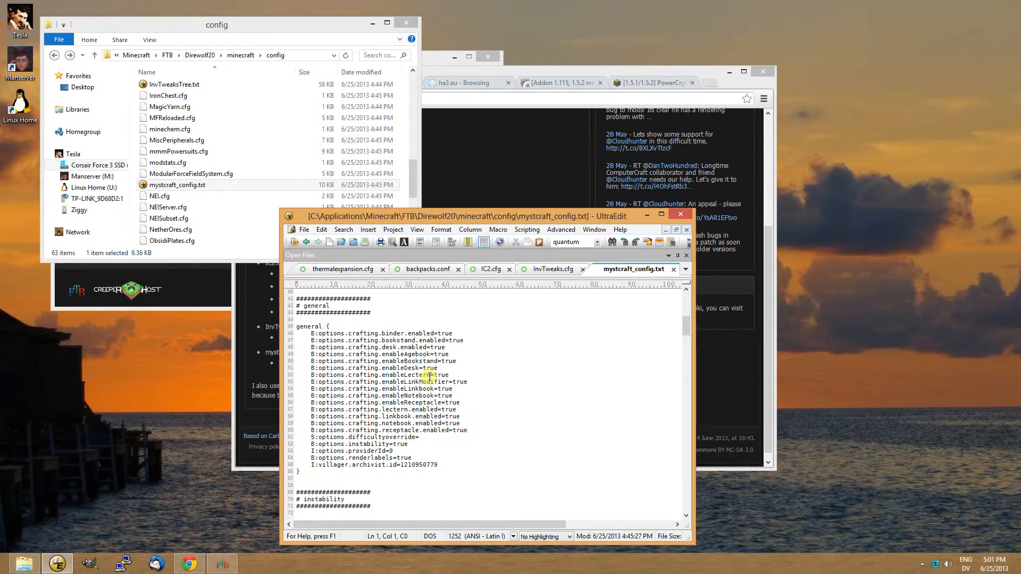
scroll(430, 376, "down", 9)
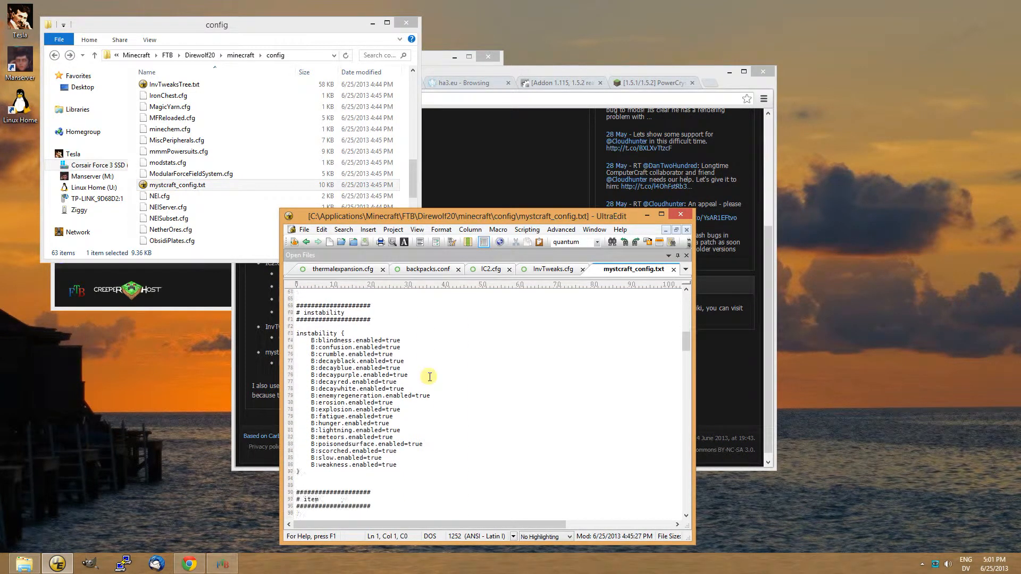
double_click(416, 444)
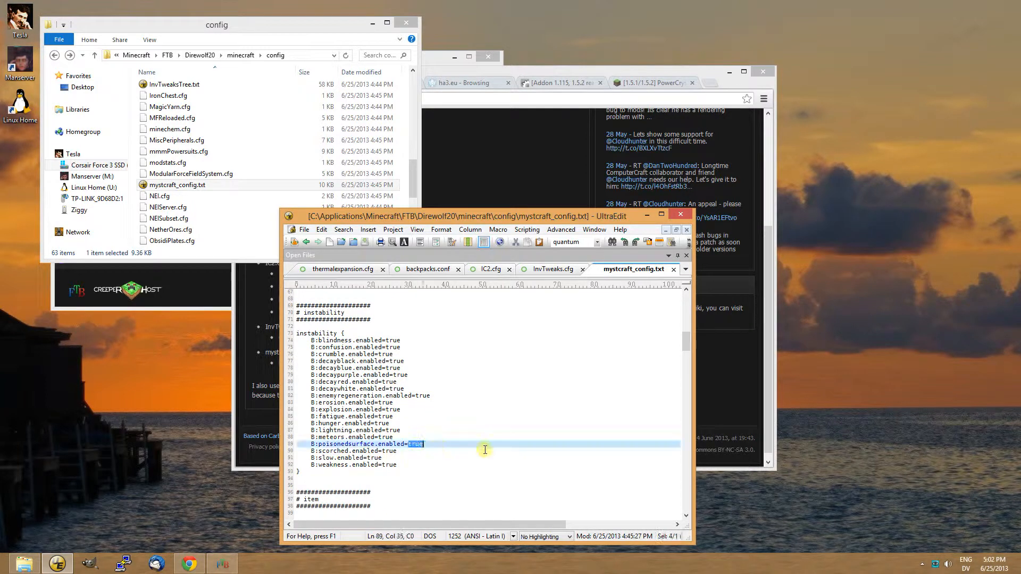
type("fals")
key("ctrl+s")
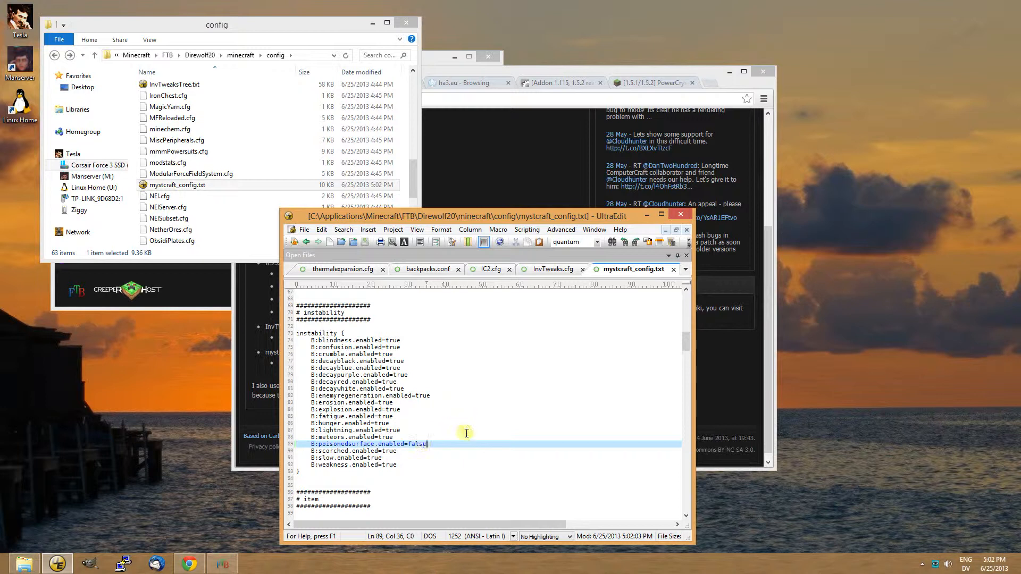
left_click(681, 215)
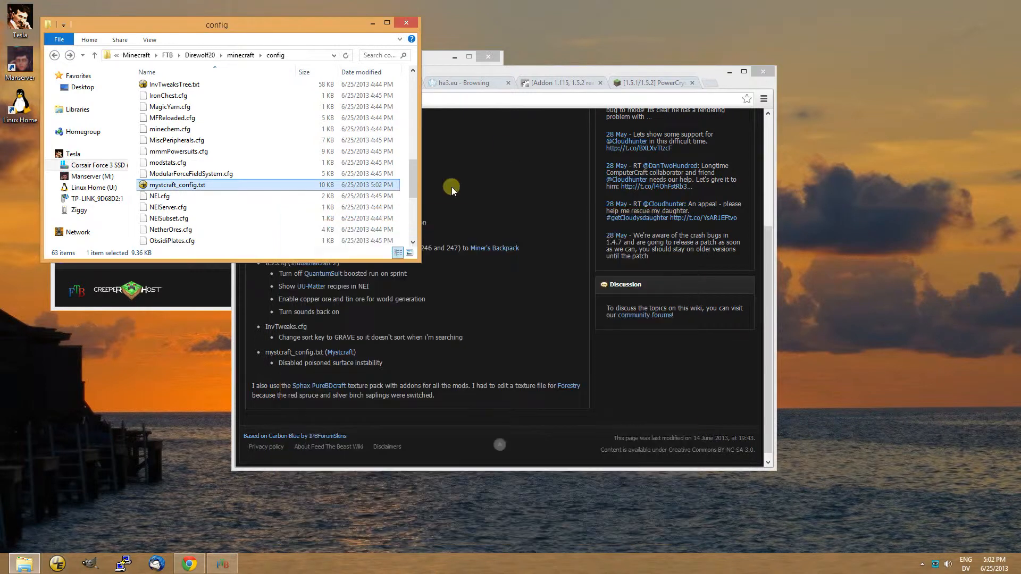
Launch the Direwolf20 Pack from the Feed the Beast Launcher and close the web browser.
left_click(437, 63)
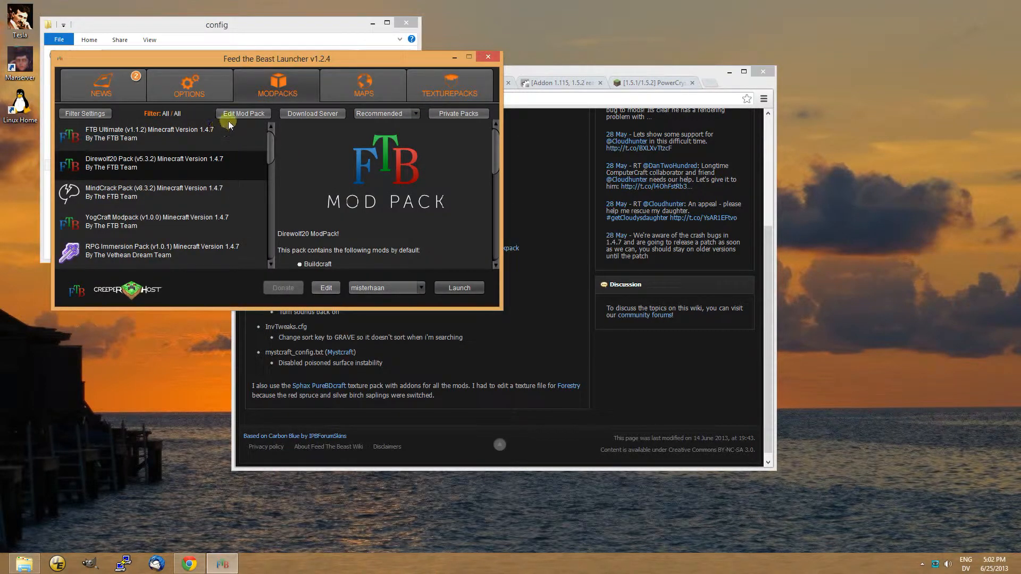
left_click(465, 292)
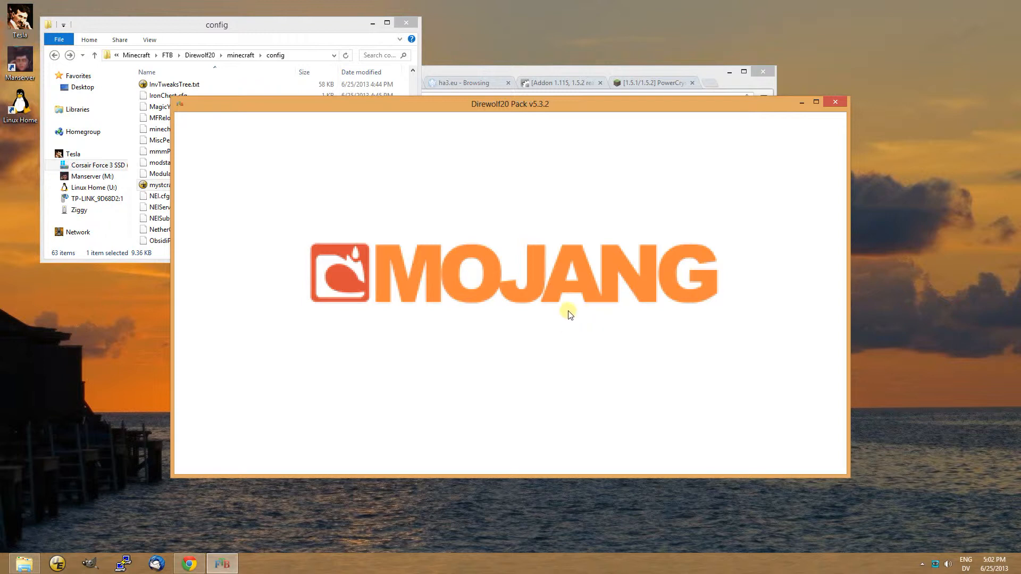
left_click(762, 72)
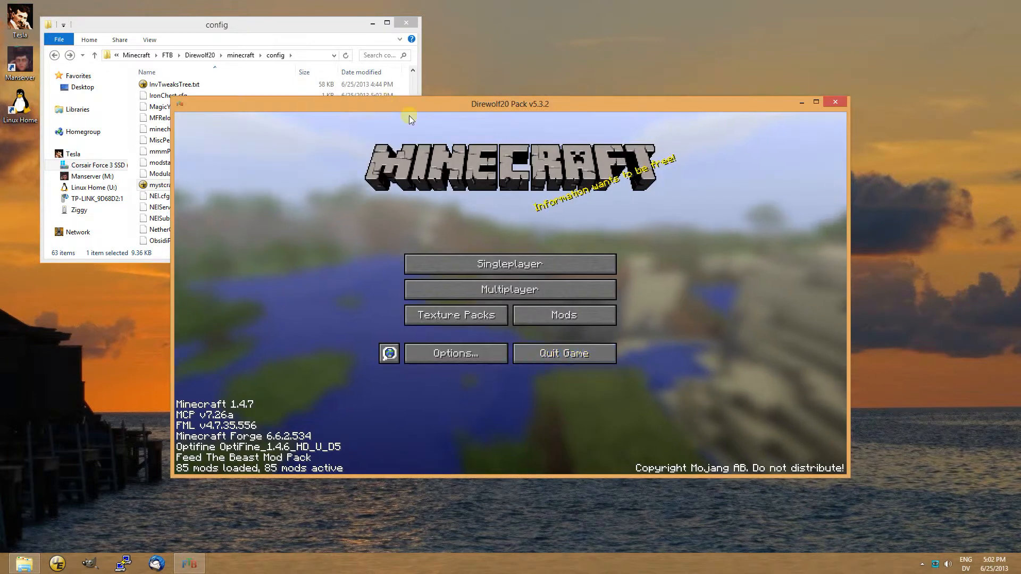
Apply the Sphax PureBDCraft 64x MC14.zip texture pack in Minecraft, and view the multiplayer server list before returning to the main menu.
left_click(462, 319)
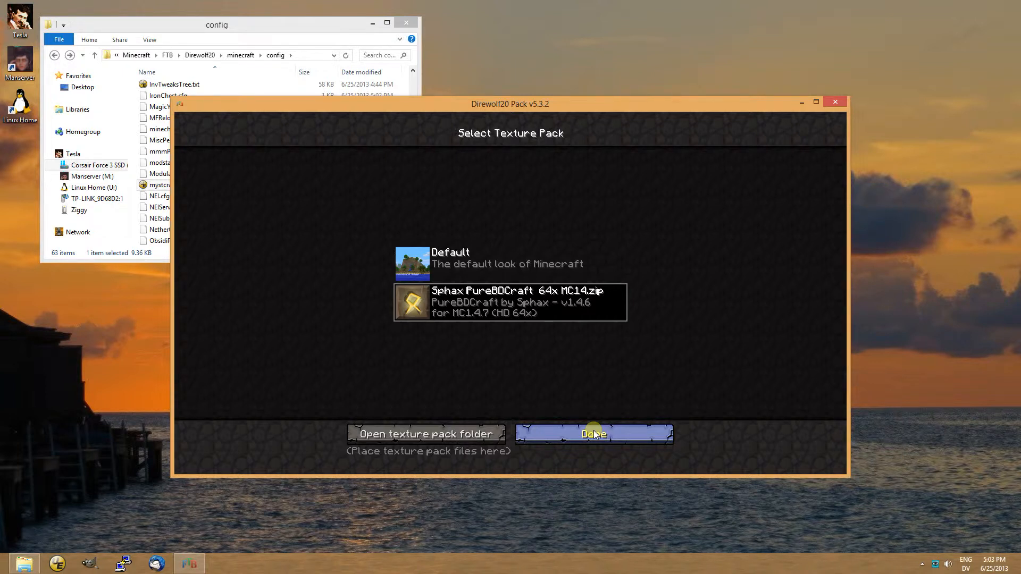
left_click(594, 434)
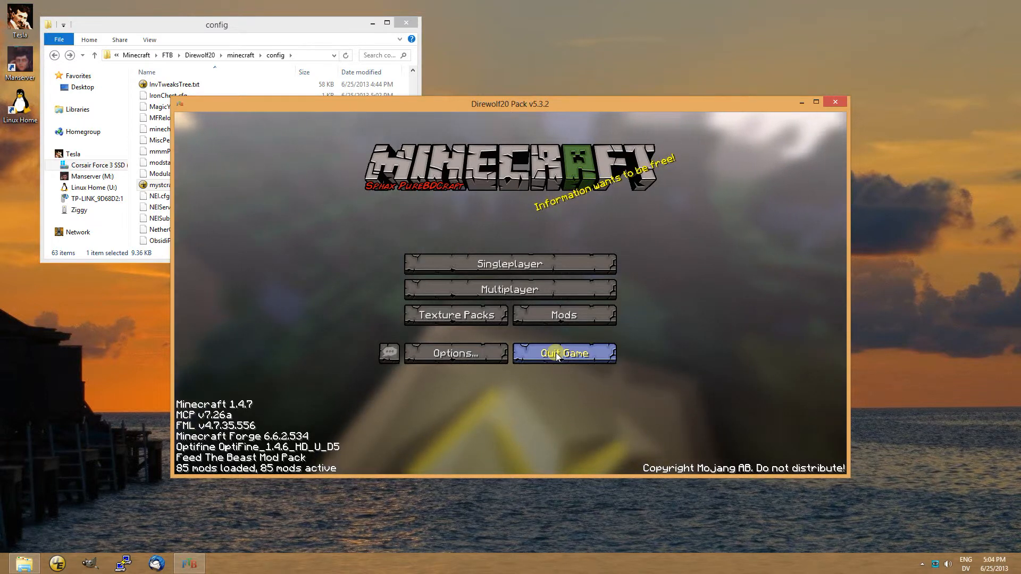
left_click(566, 288)
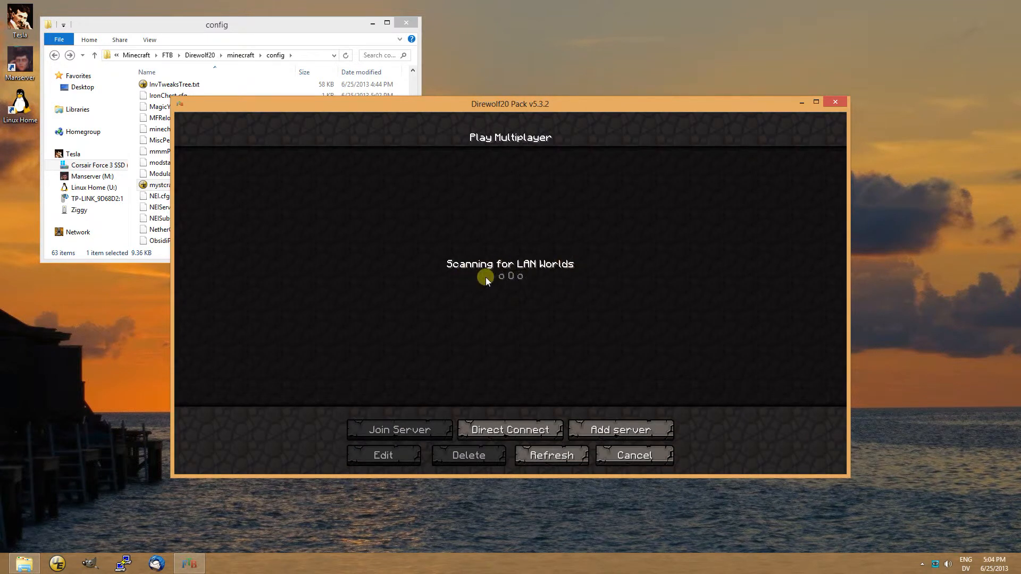
left_click(665, 455)
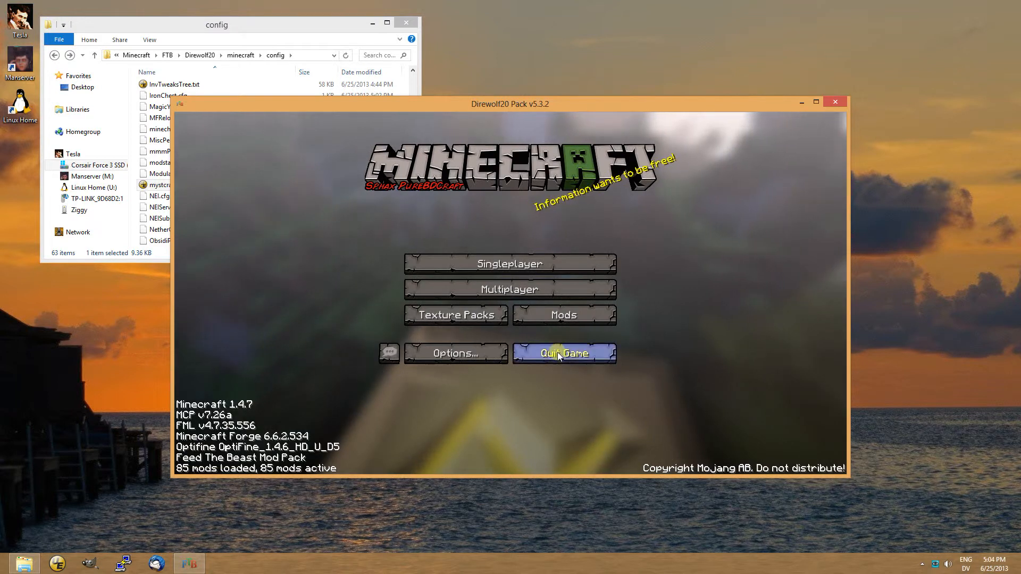